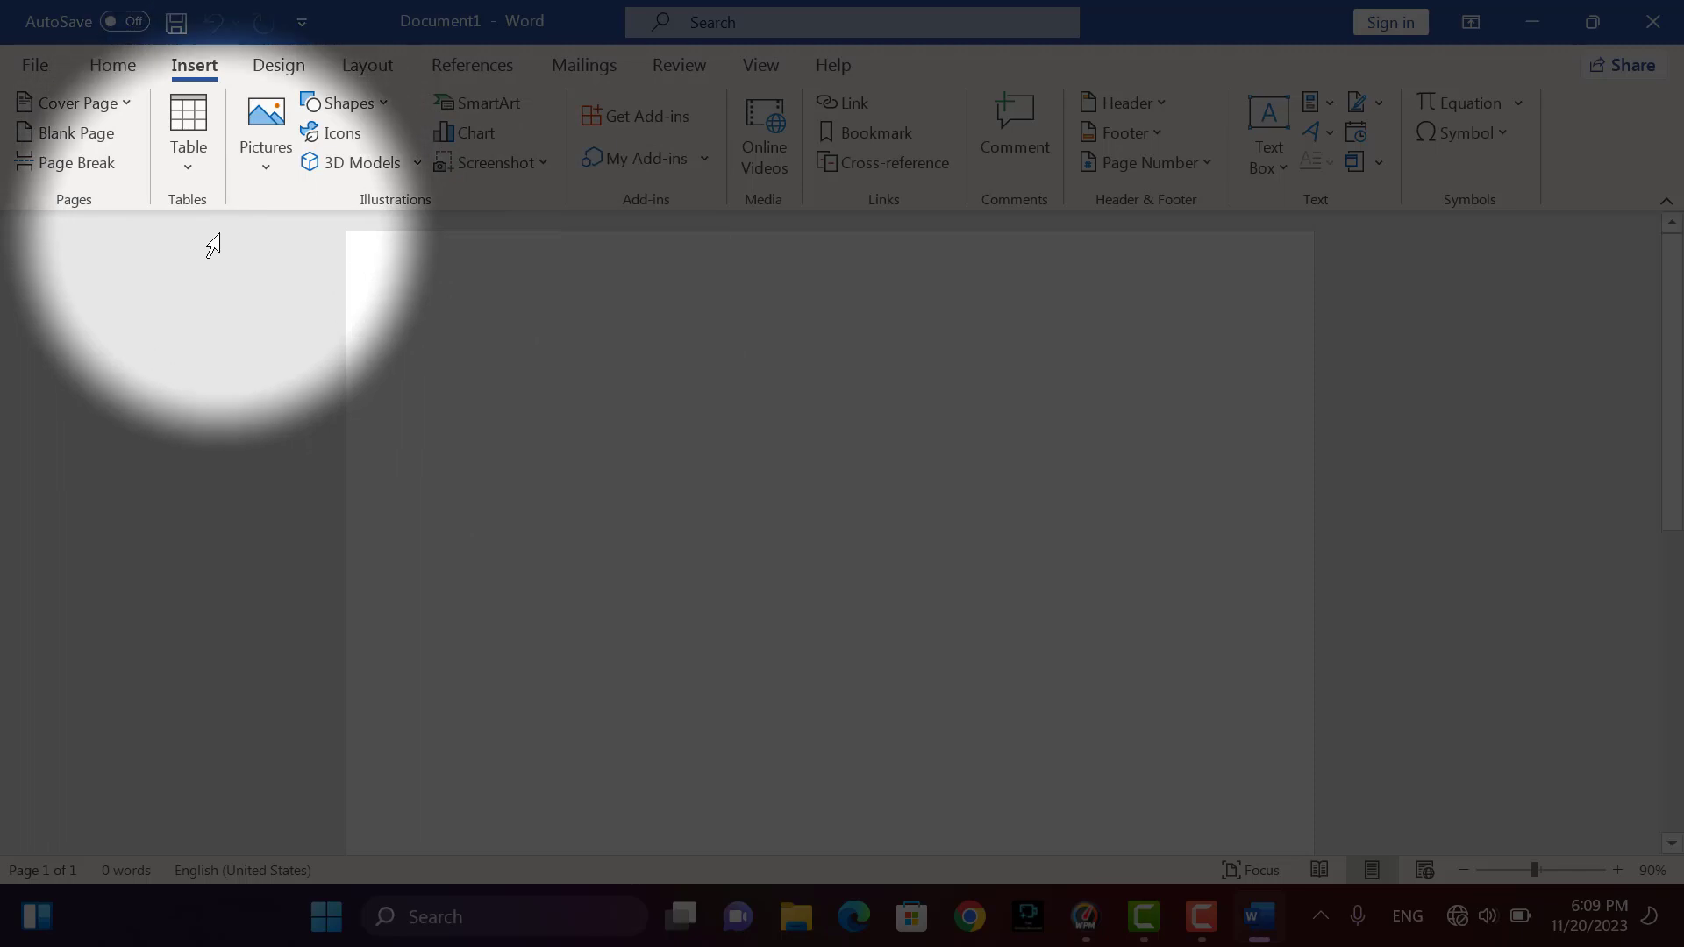
# Step: Write the words Table, Column and Row on three separate lines at the start of the blank document
pyautogui.write('tal')
pyautogui.write('le')
pyautogui.write('o')
pyautogui.write('lumn')
pyautogui.press('Return')
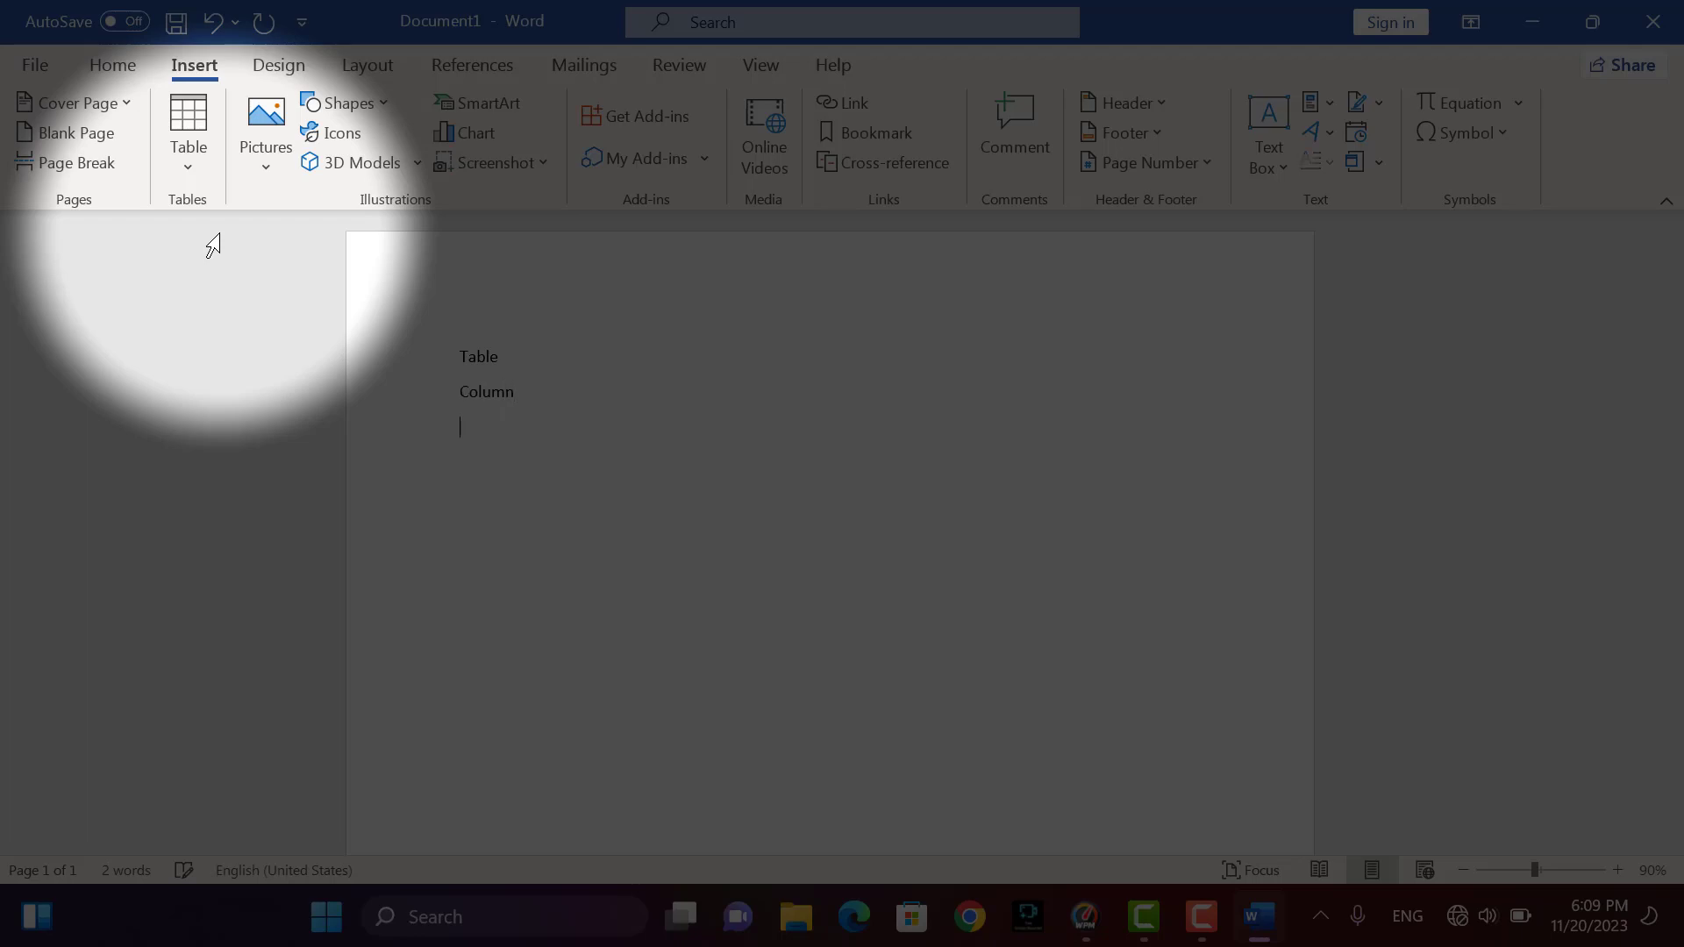
pyautogui.write('Row')
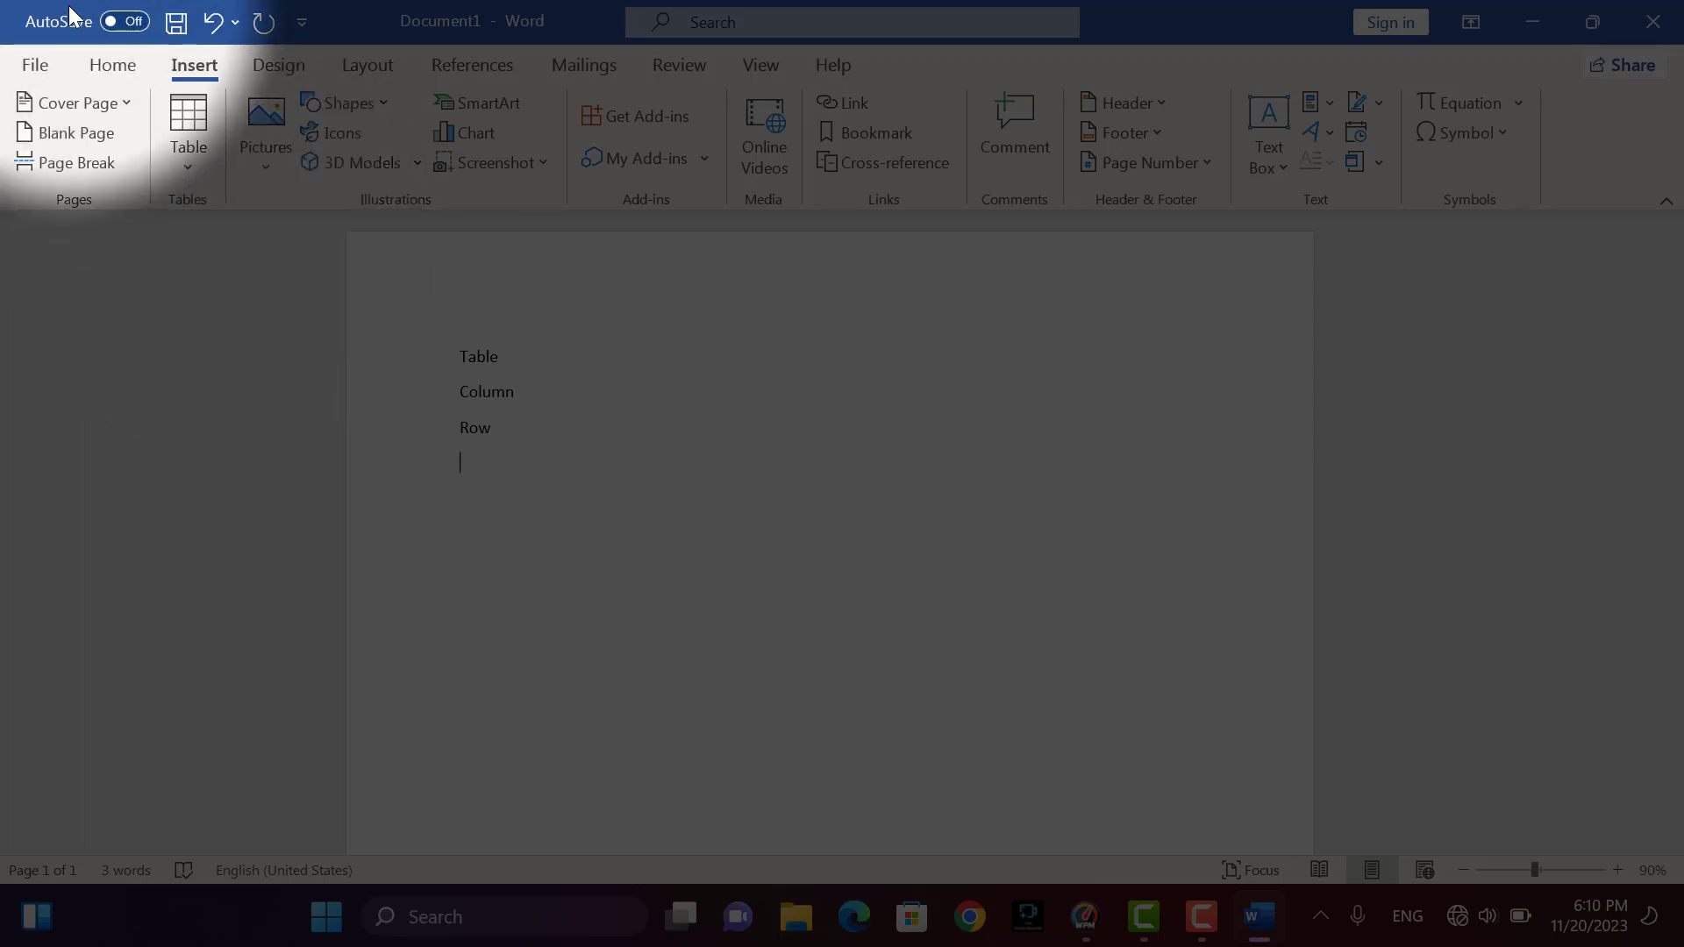
# Step: Insert a table with 5 columns and 3 rows below the line Row
pyautogui.click(188, 167)
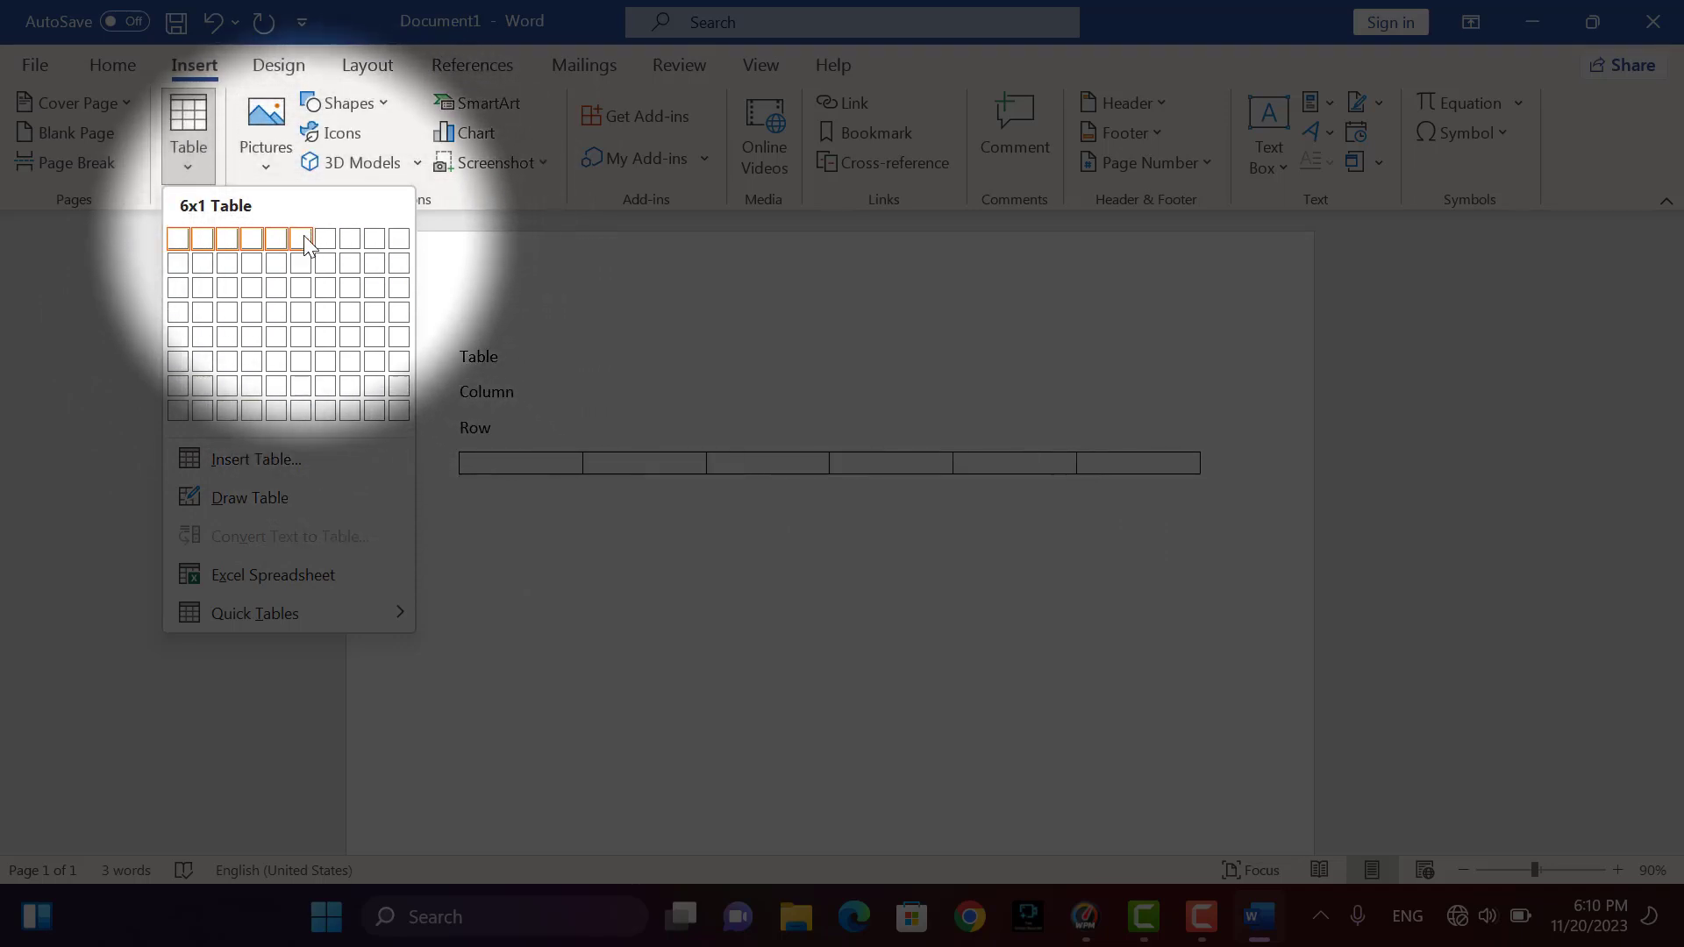
pyautogui.click(285, 294)
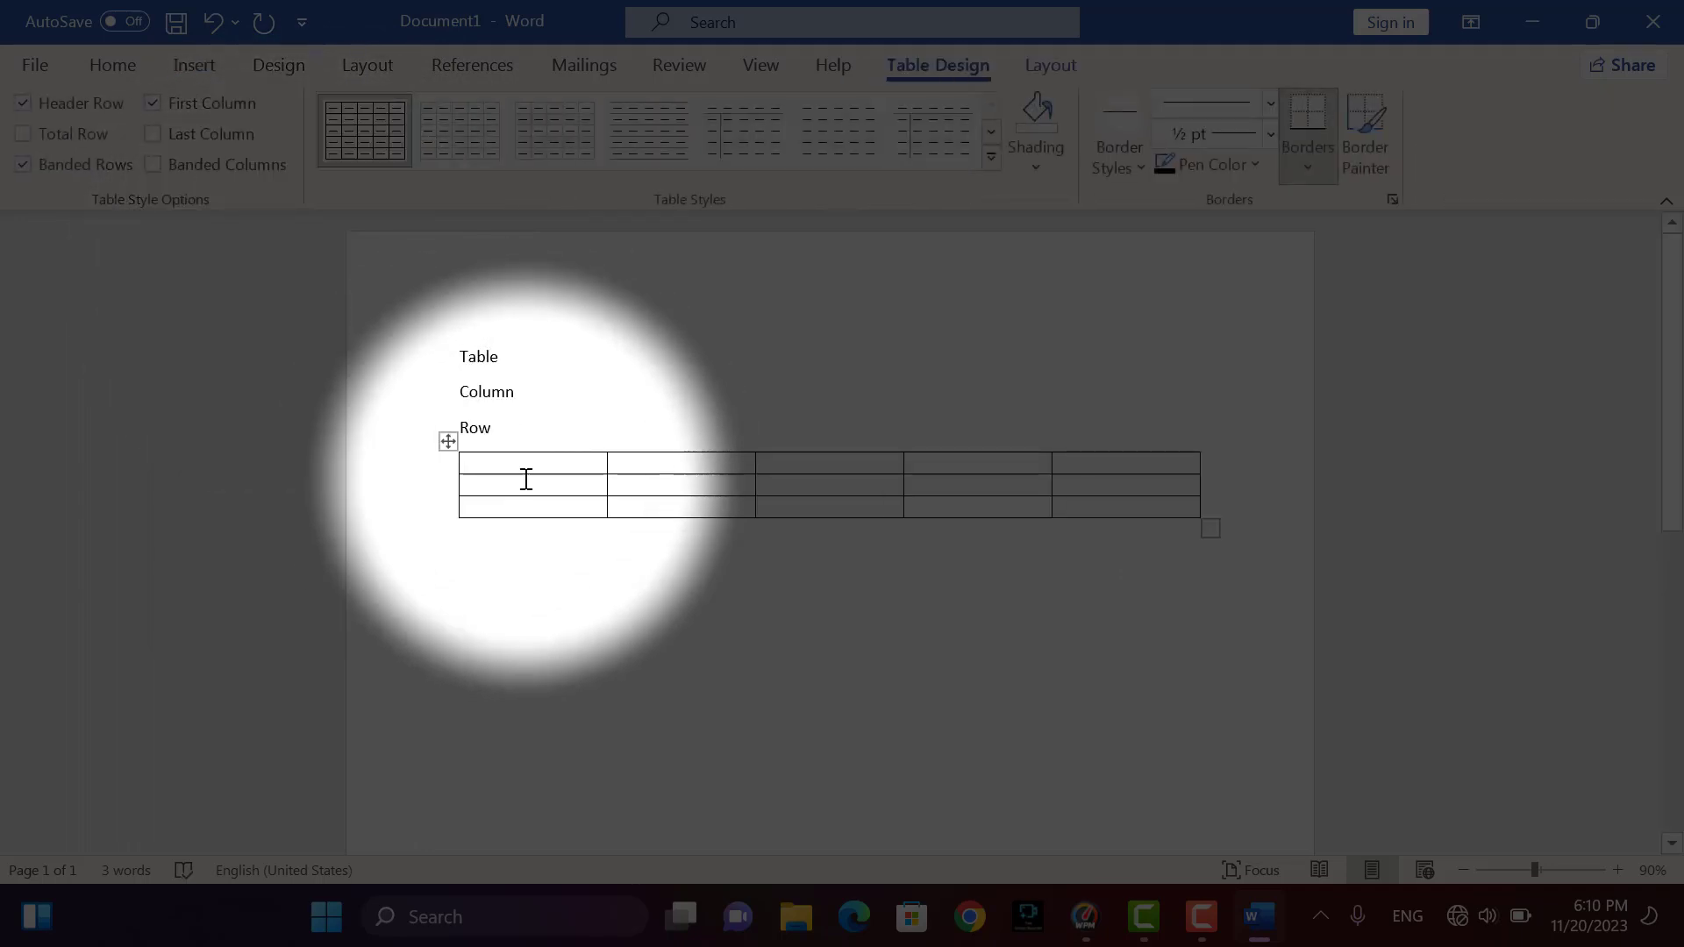
# Step: Highlight the table's first row and first column in turn to tell rows from columns, and clear the selection
pyautogui.moveTo(526, 474); pyautogui.dragTo(1078, 472)
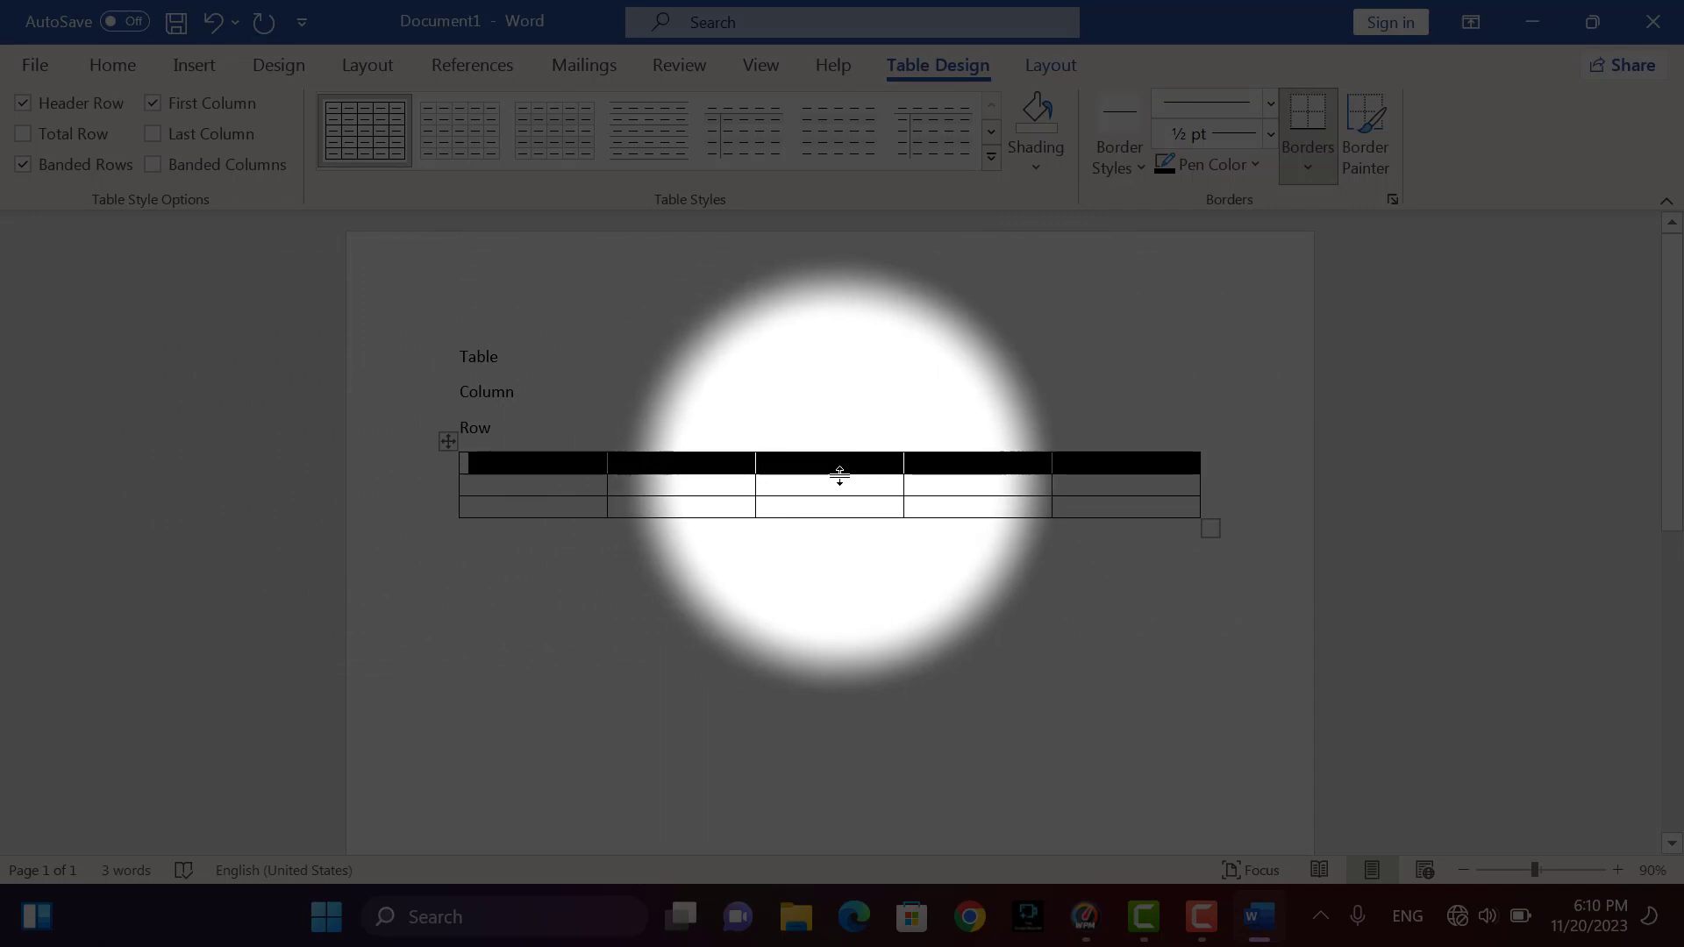
pyautogui.click(562, 468)
pyautogui.moveTo(545, 466); pyautogui.dragTo(549, 508)
pyautogui.click(549, 509)
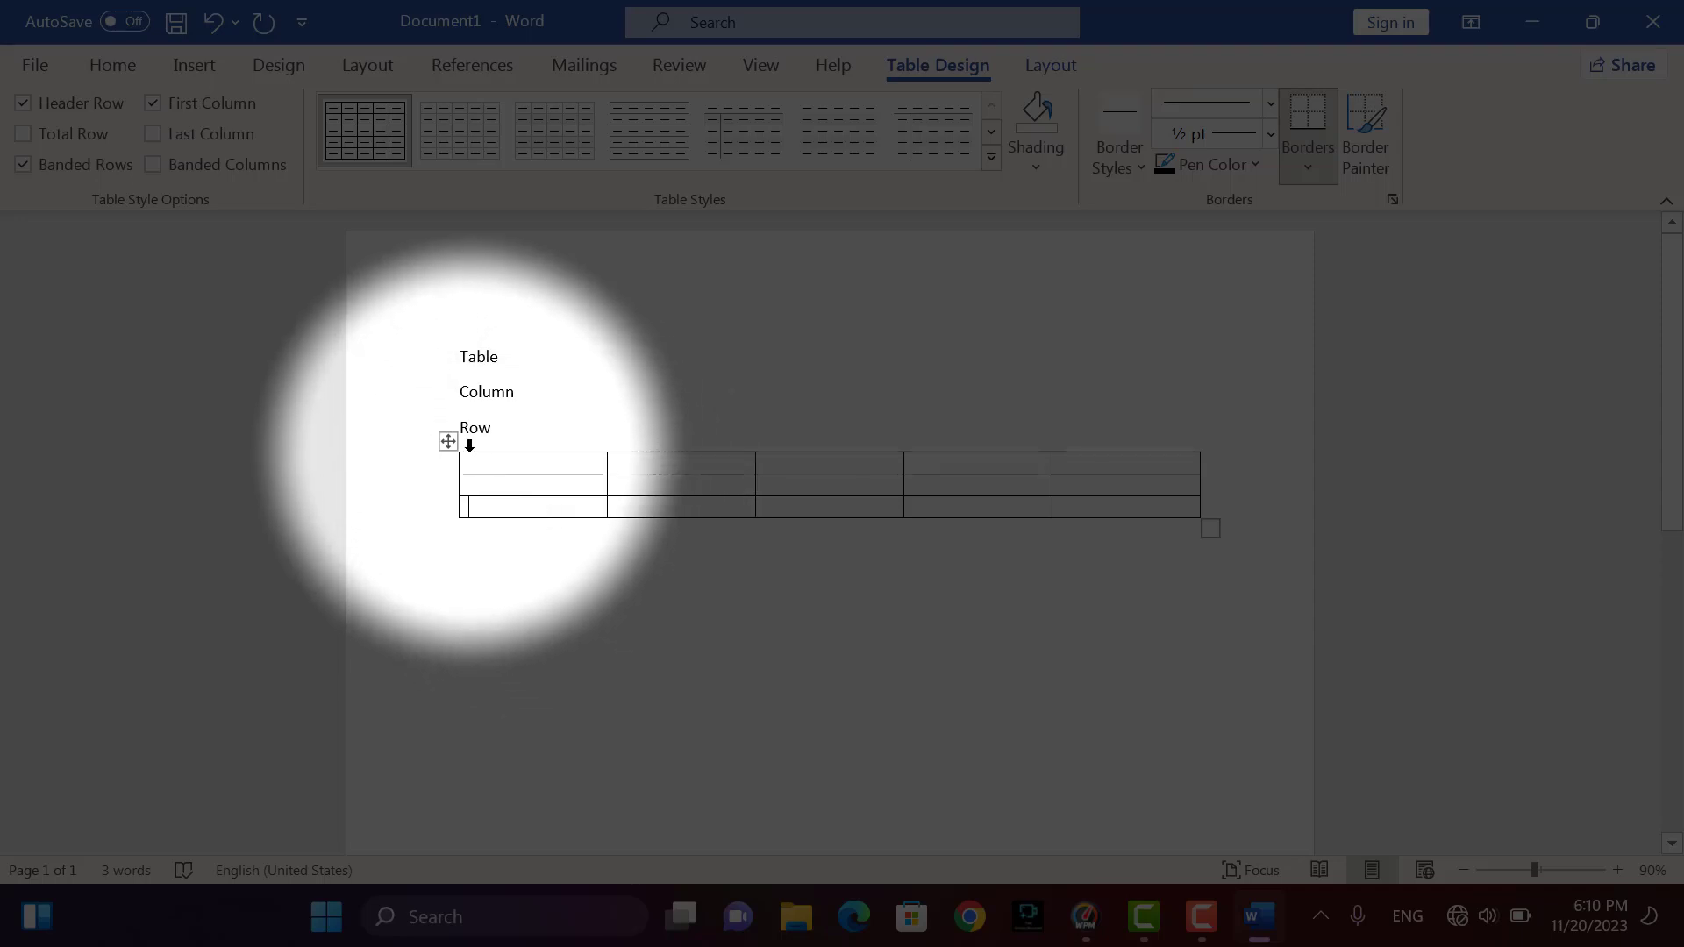
pyautogui.moveTo(538, 460); pyautogui.dragTo(541, 509)
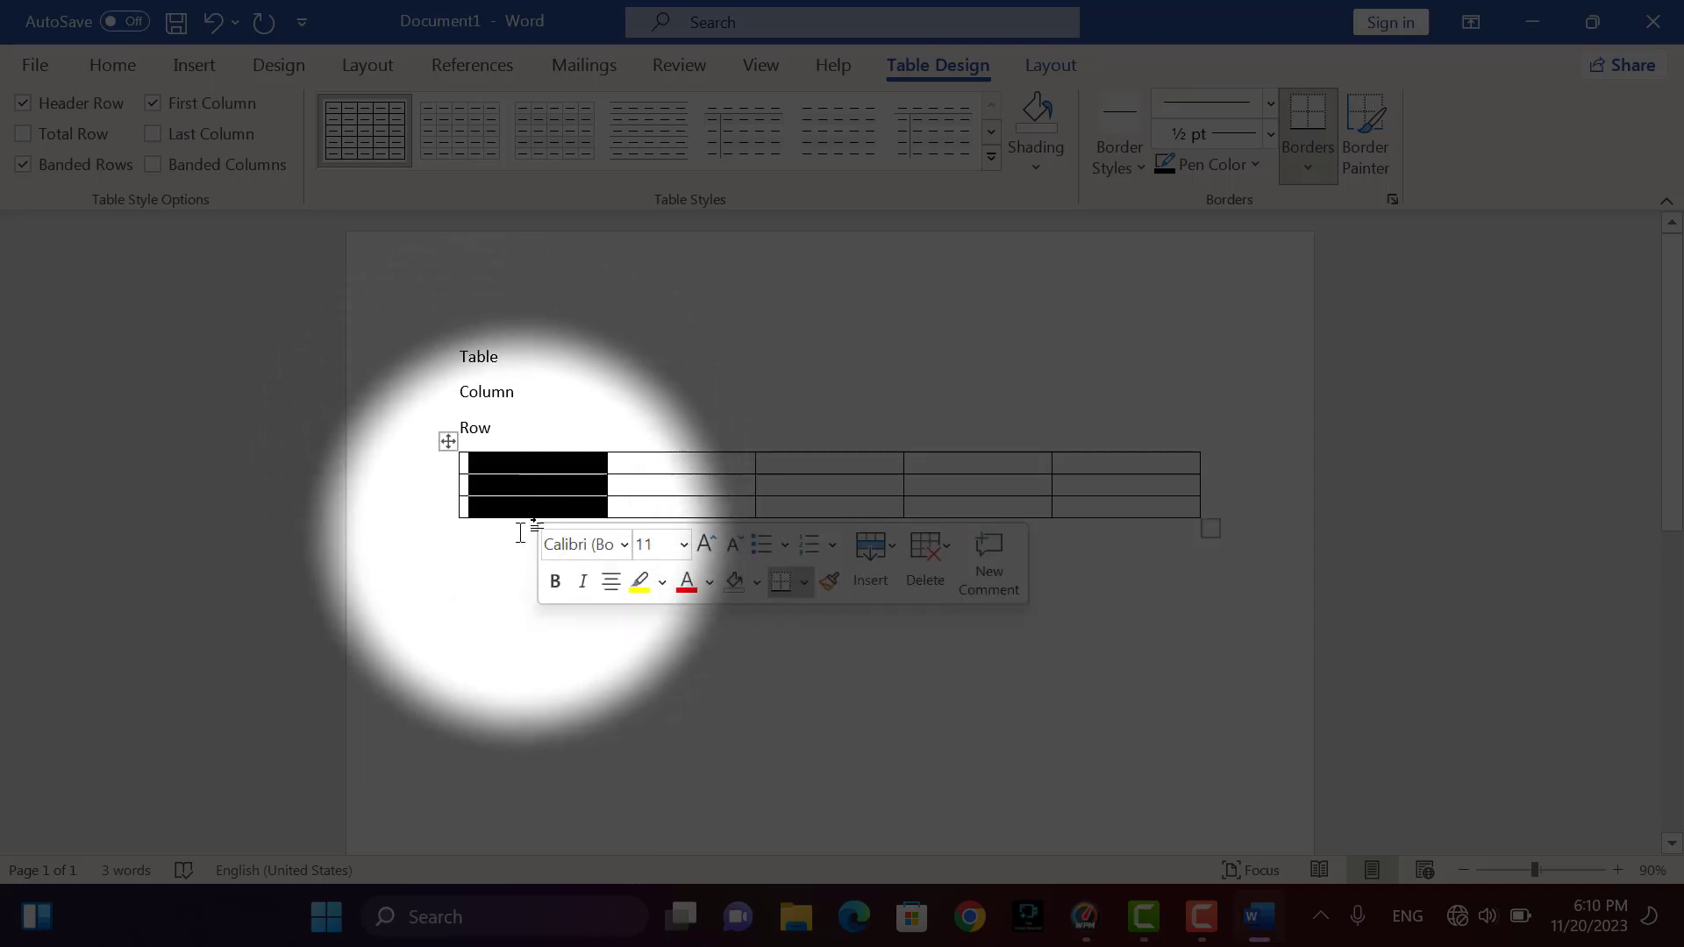
pyautogui.moveTo(509, 471); pyautogui.dragTo(1077, 474)
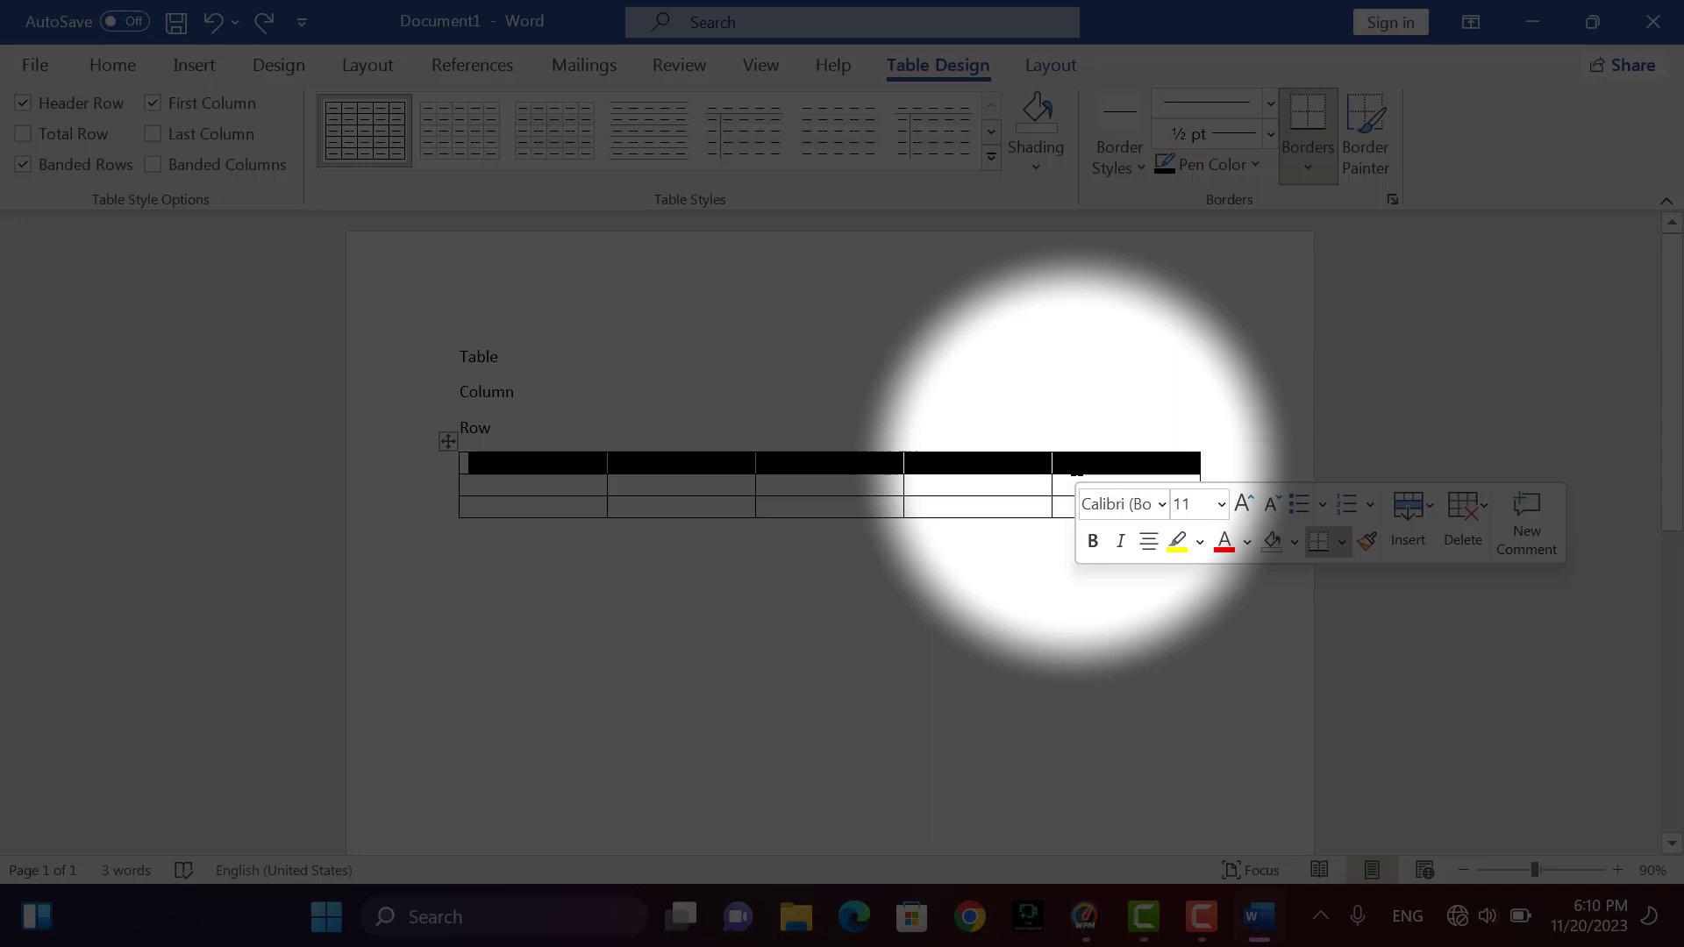
pyautogui.click(545, 490)
pyautogui.click(193, 65)
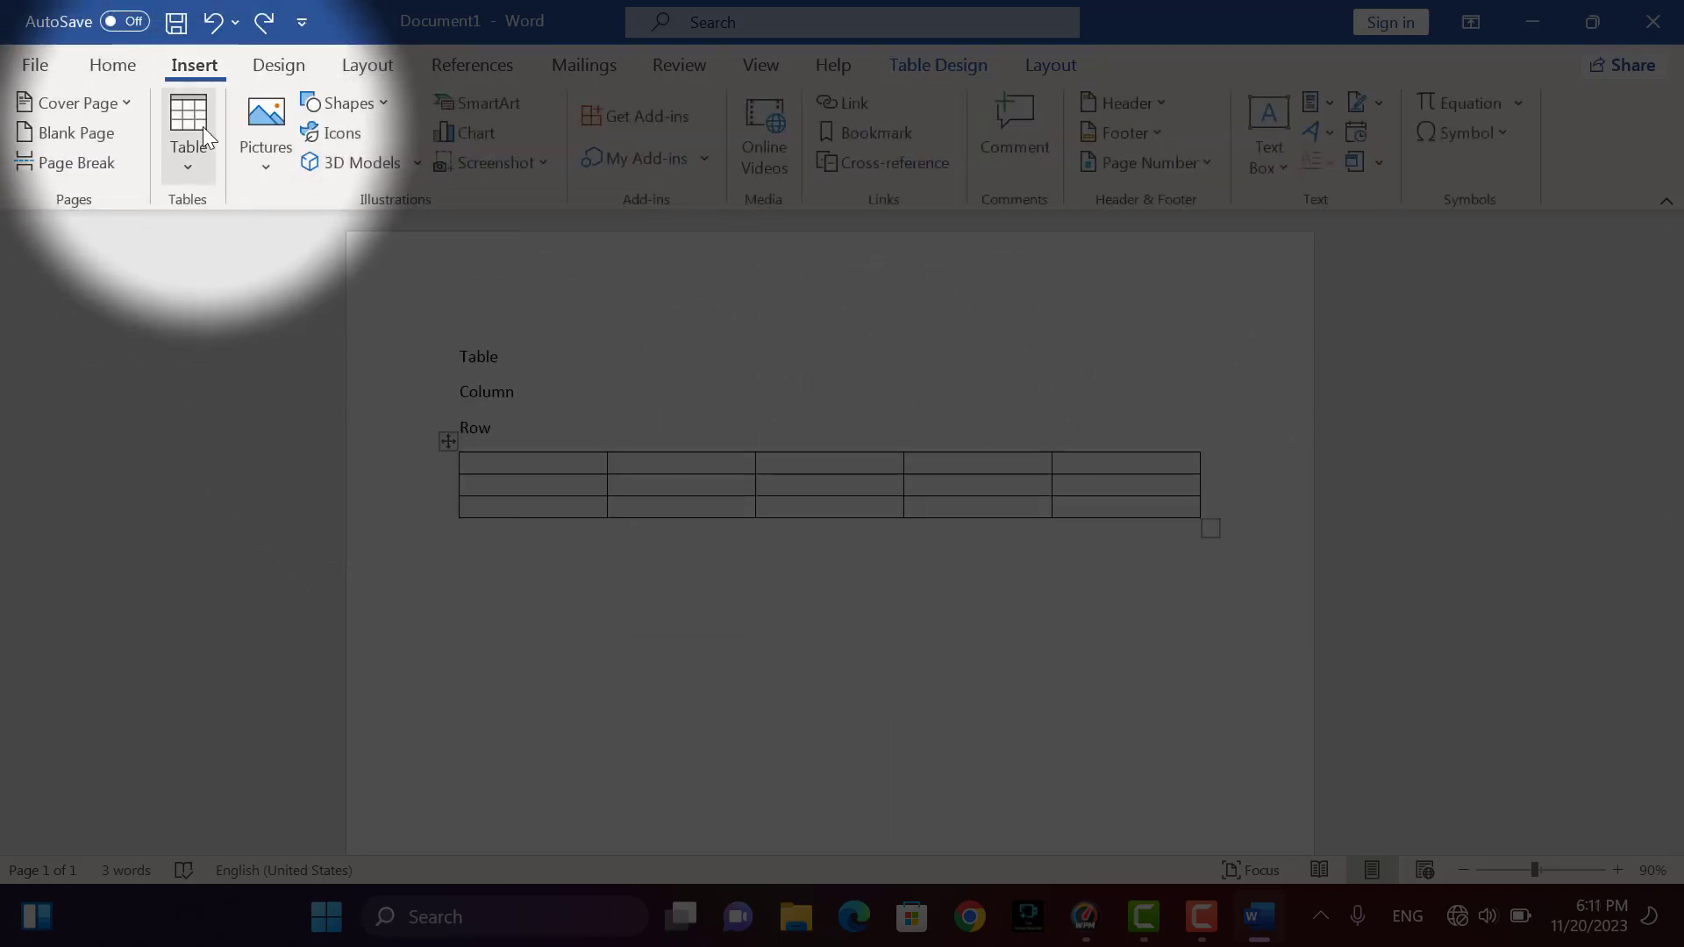
pyautogui.click(207, 149)
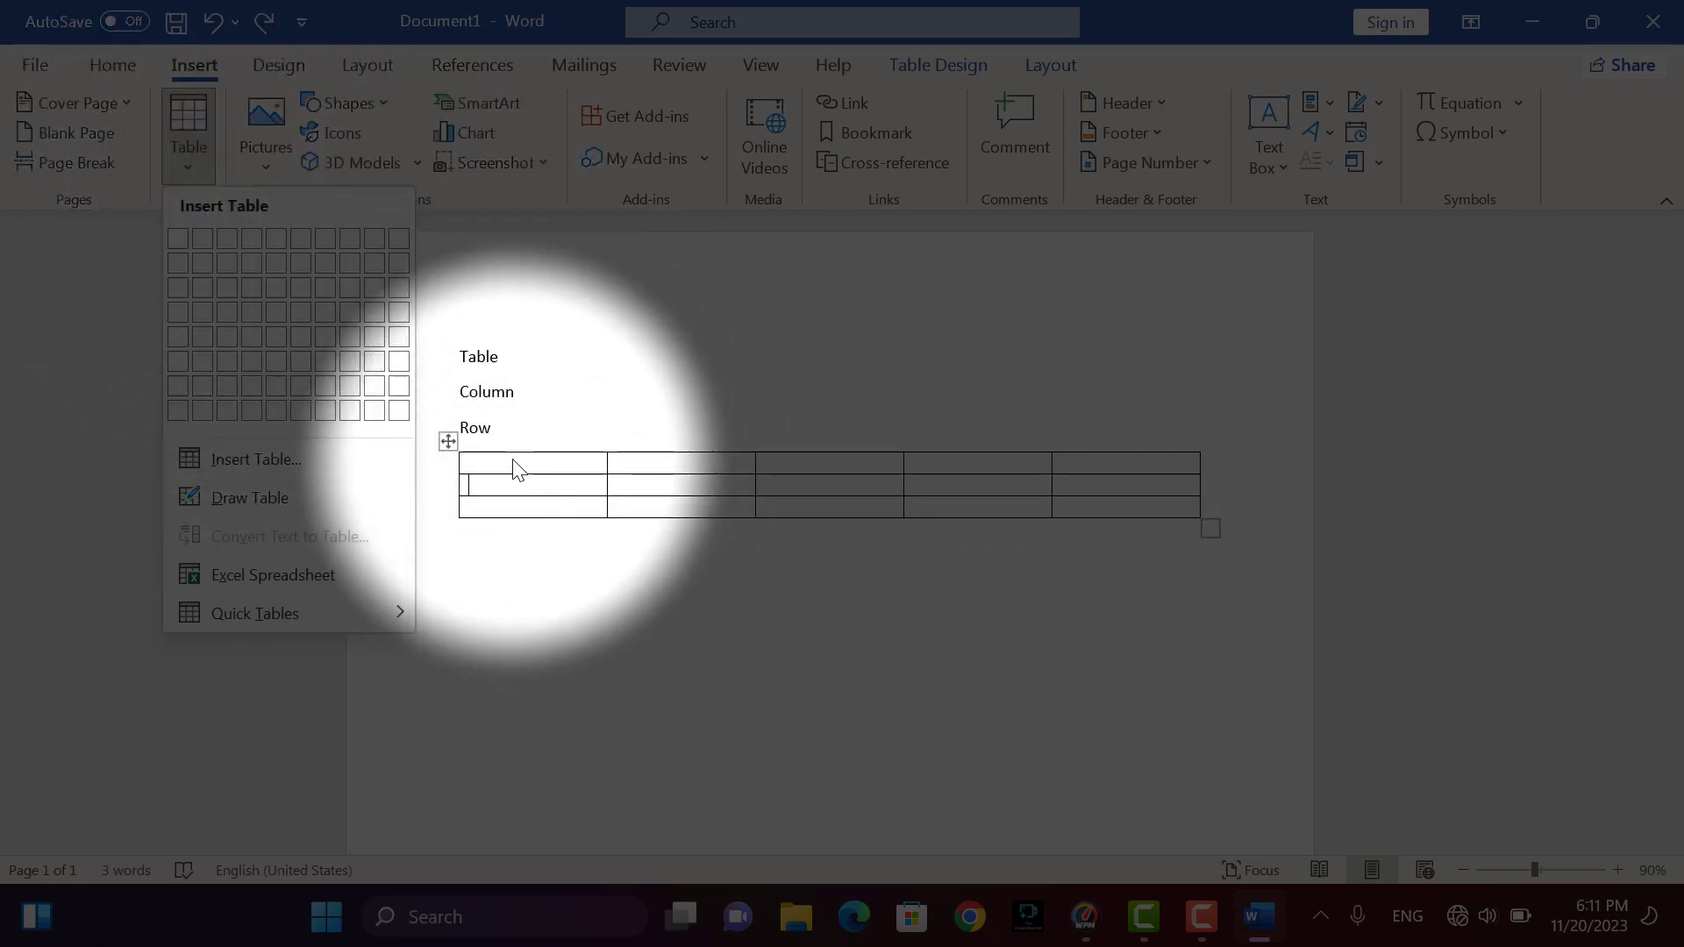
pyautogui.click(513, 469)
pyautogui.click(514, 465)
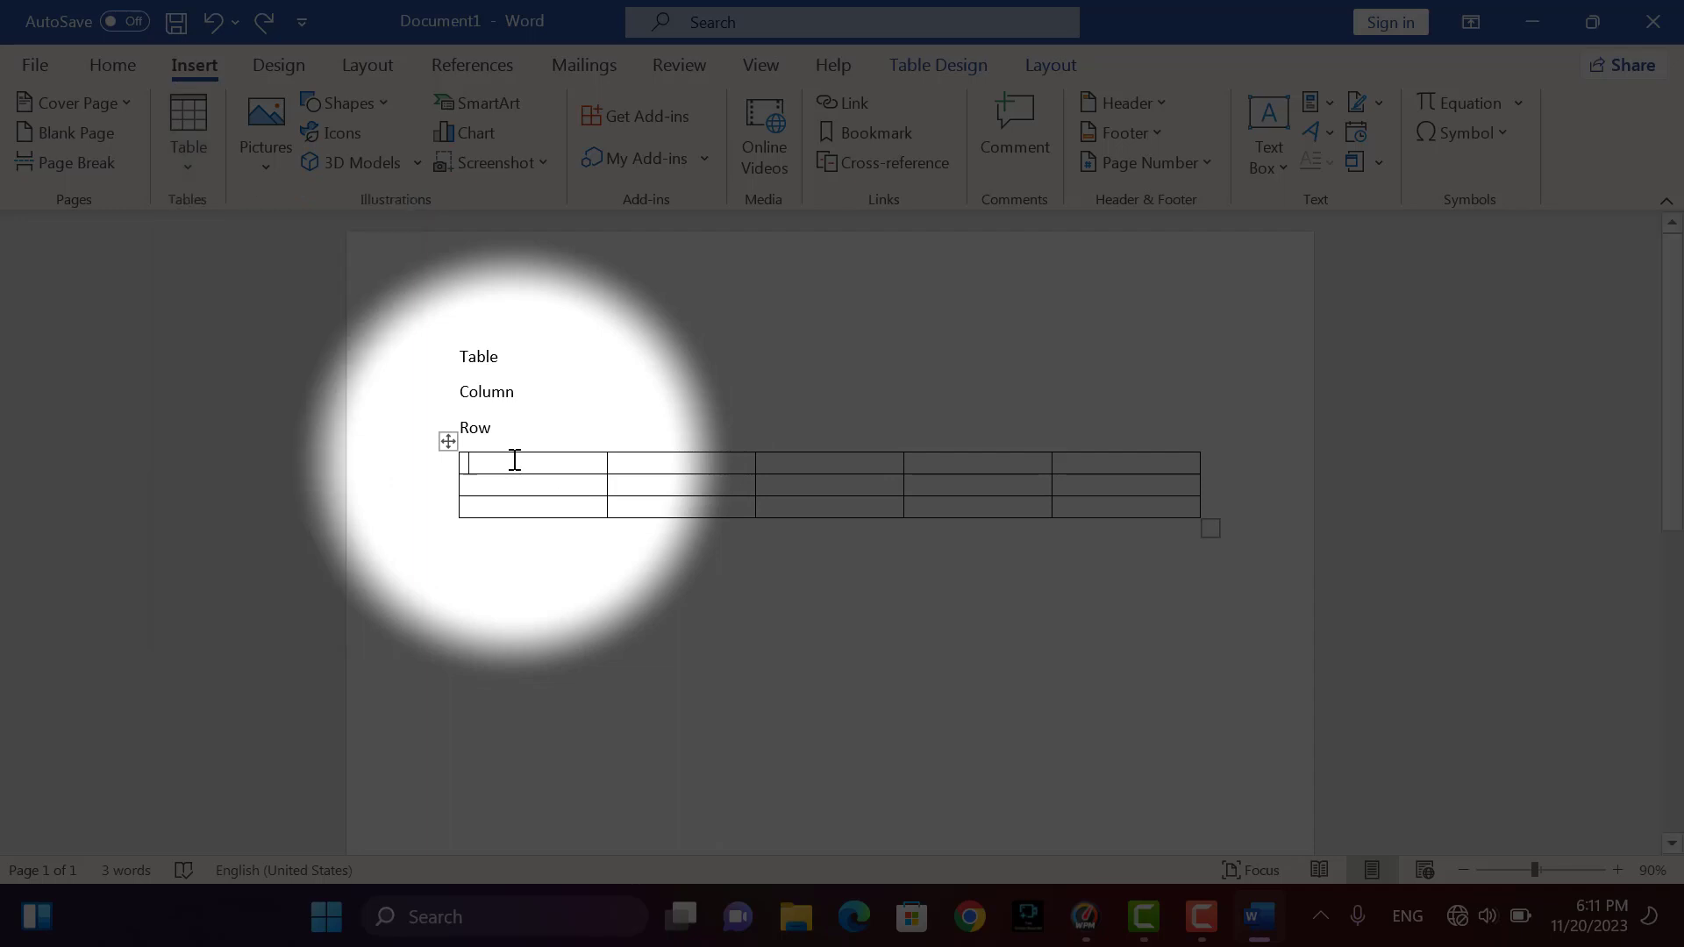
# Step: Place the cursor below the 5-column table and add an empty line
pyautogui.click(474, 538)
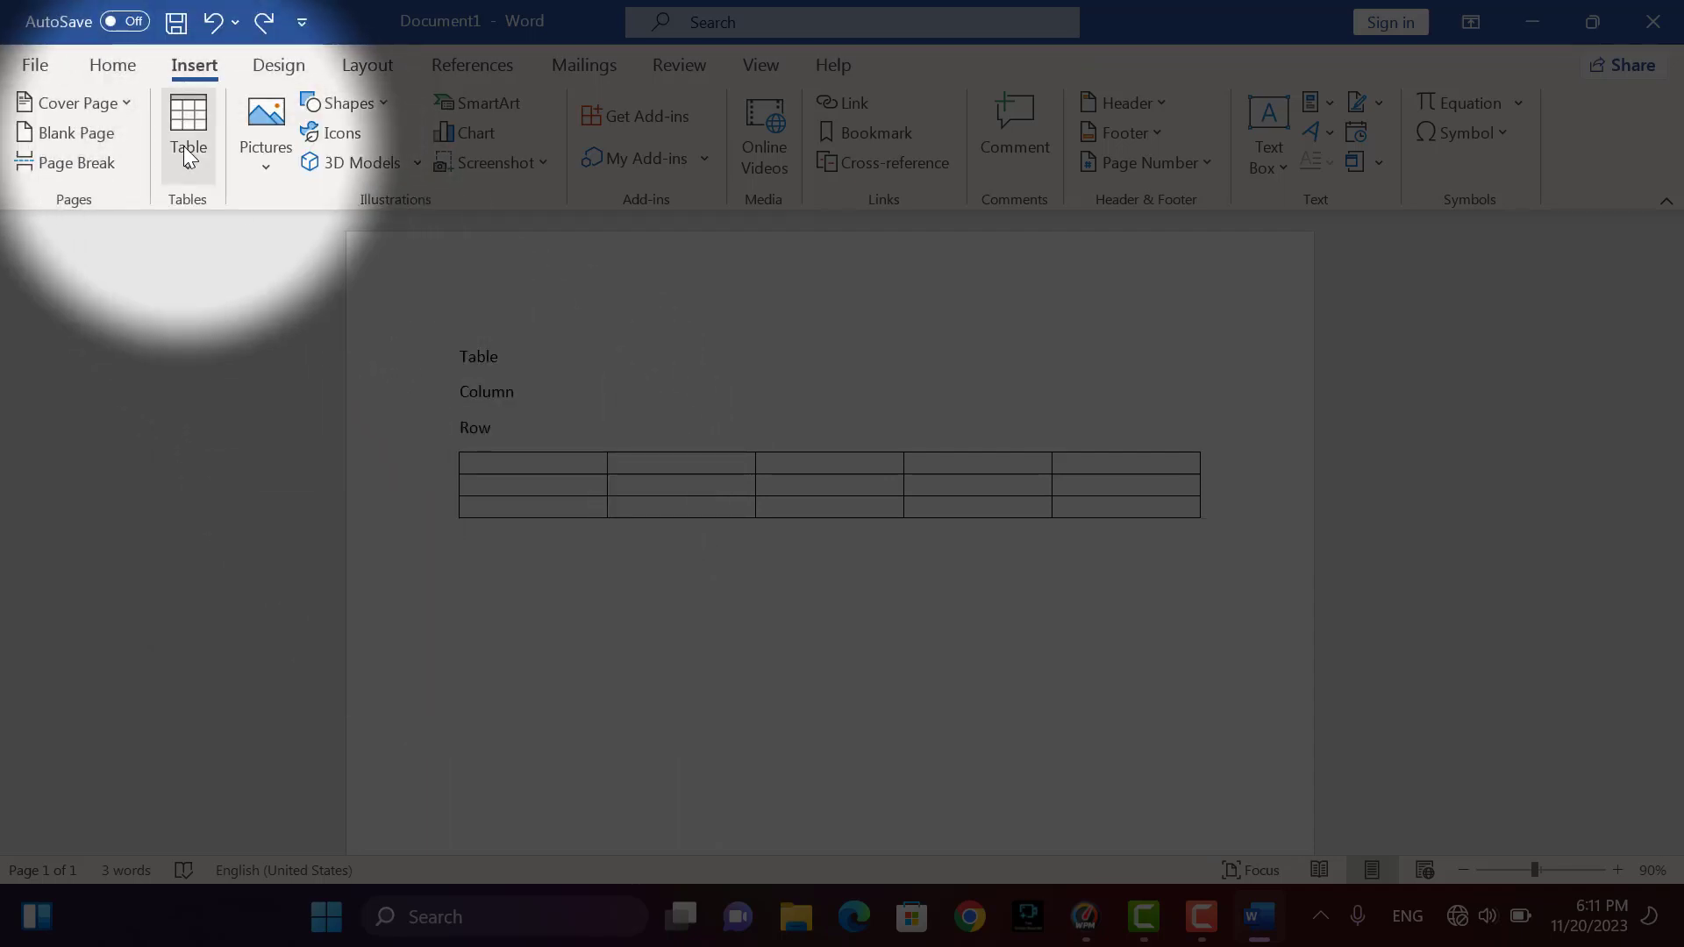
pyautogui.click(187, 151)
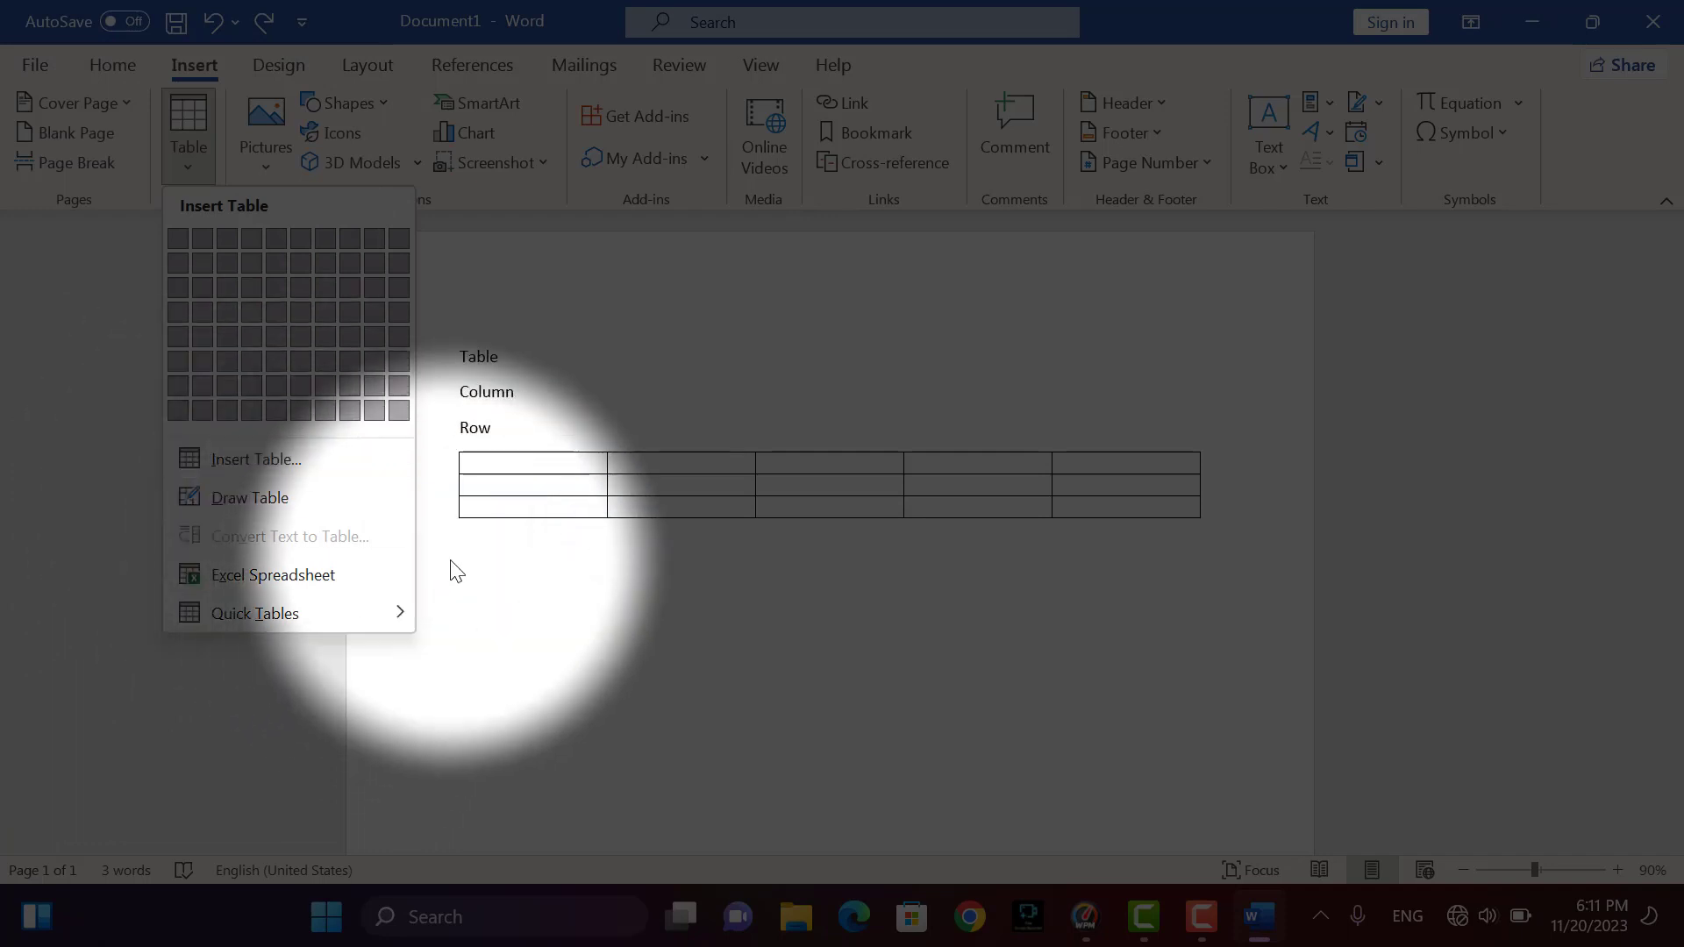
pyautogui.click(456, 559)
pyautogui.press('Return')
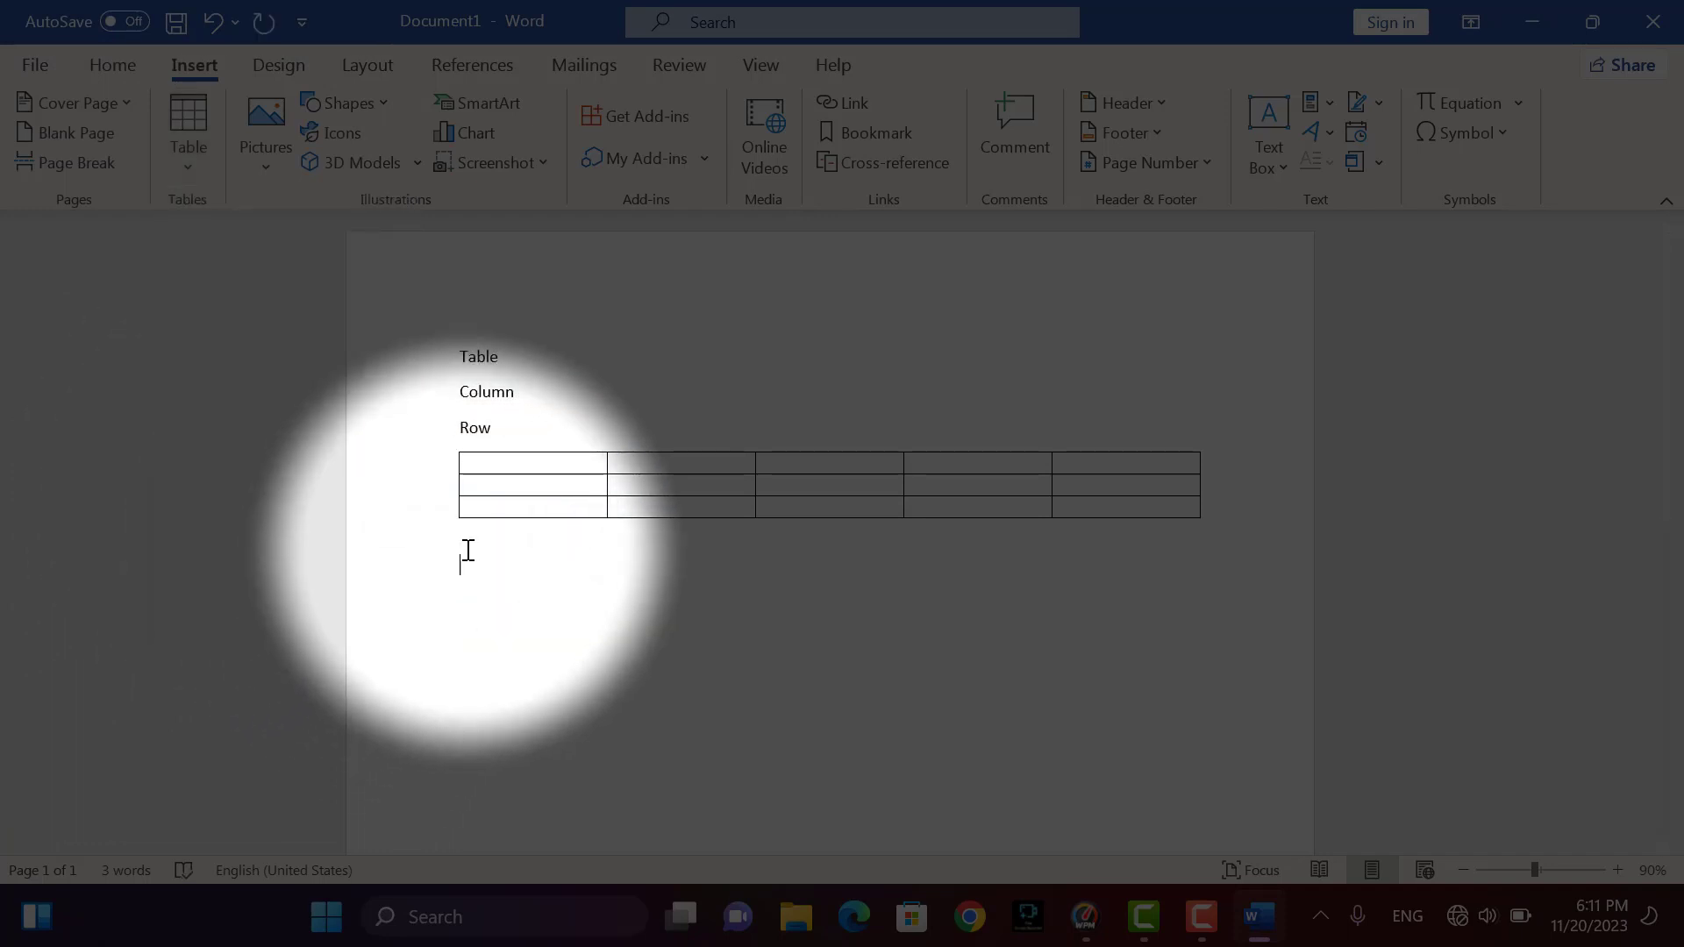
# Step: Insert a second table on the new line by specifying 3 columns and 10 rows, with fixed column width Auto
pyautogui.click(202, 165)
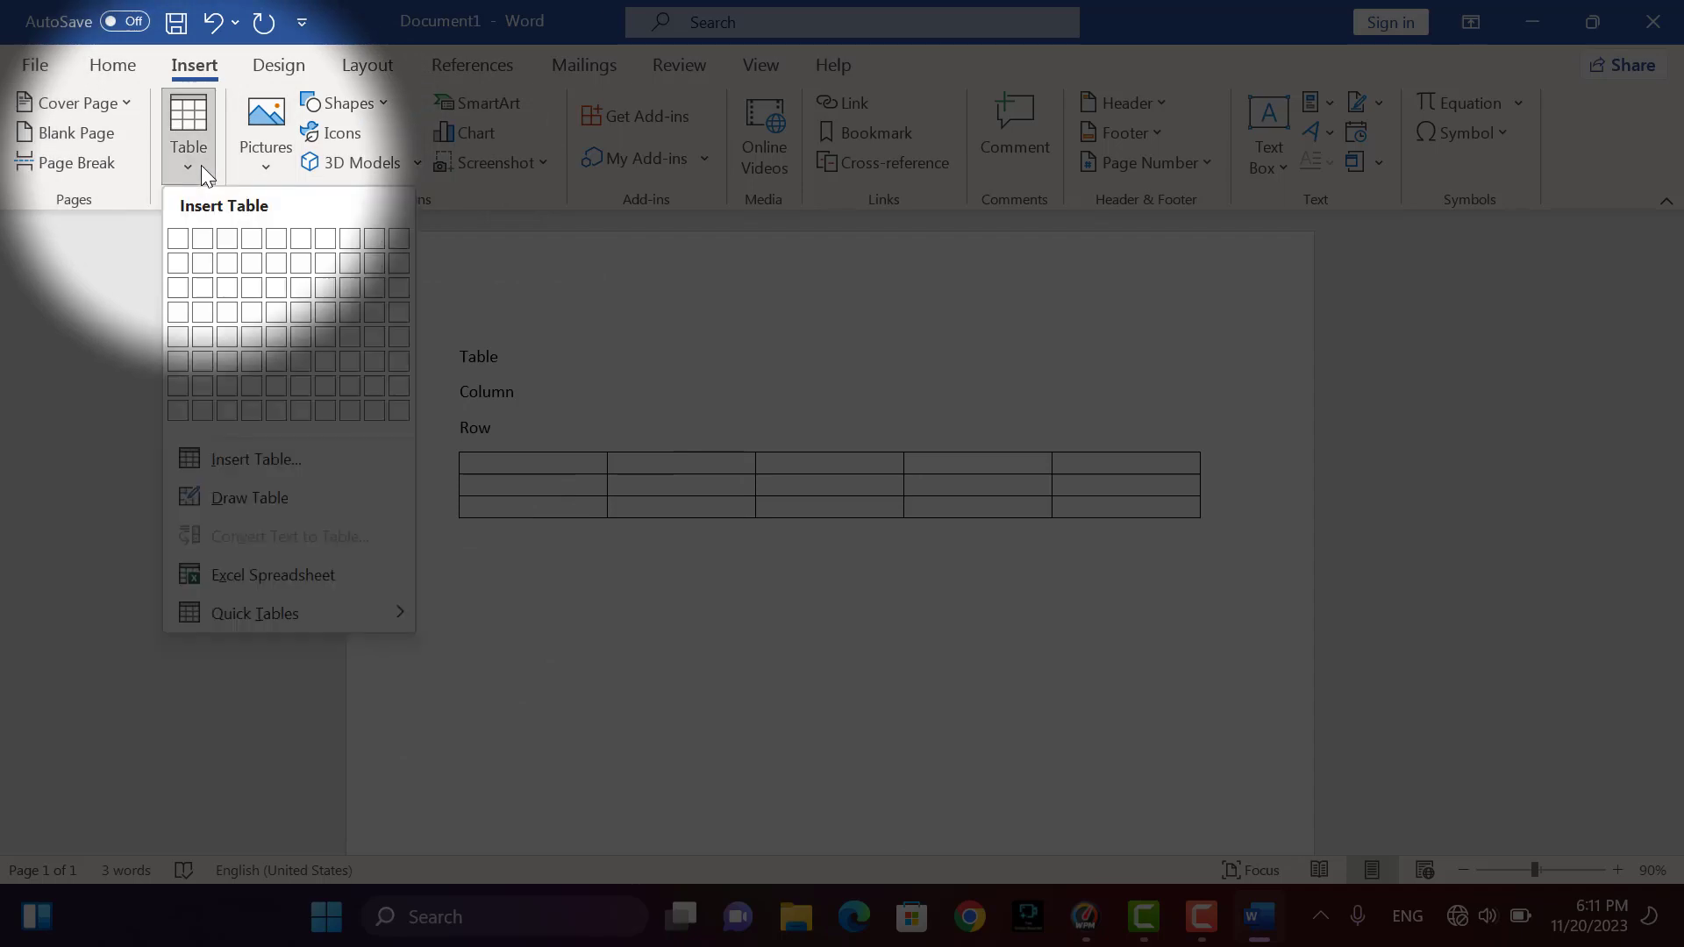
pyautogui.click(292, 456)
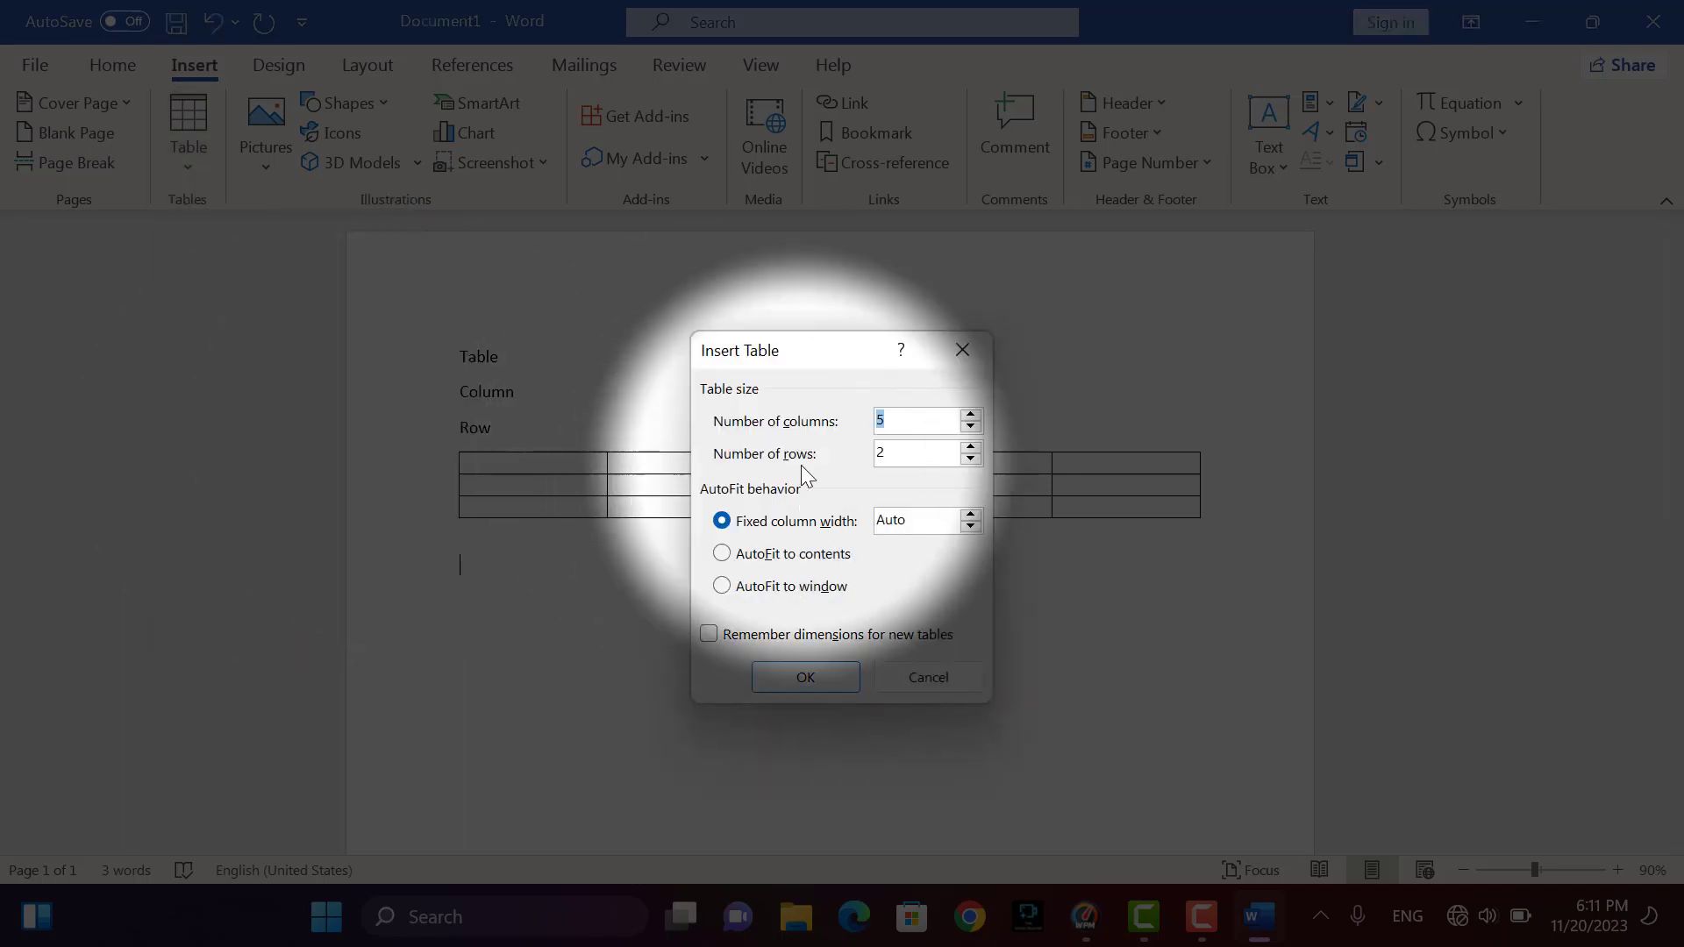
pyautogui.moveTo(807, 349); pyautogui.dragTo(911, 235)
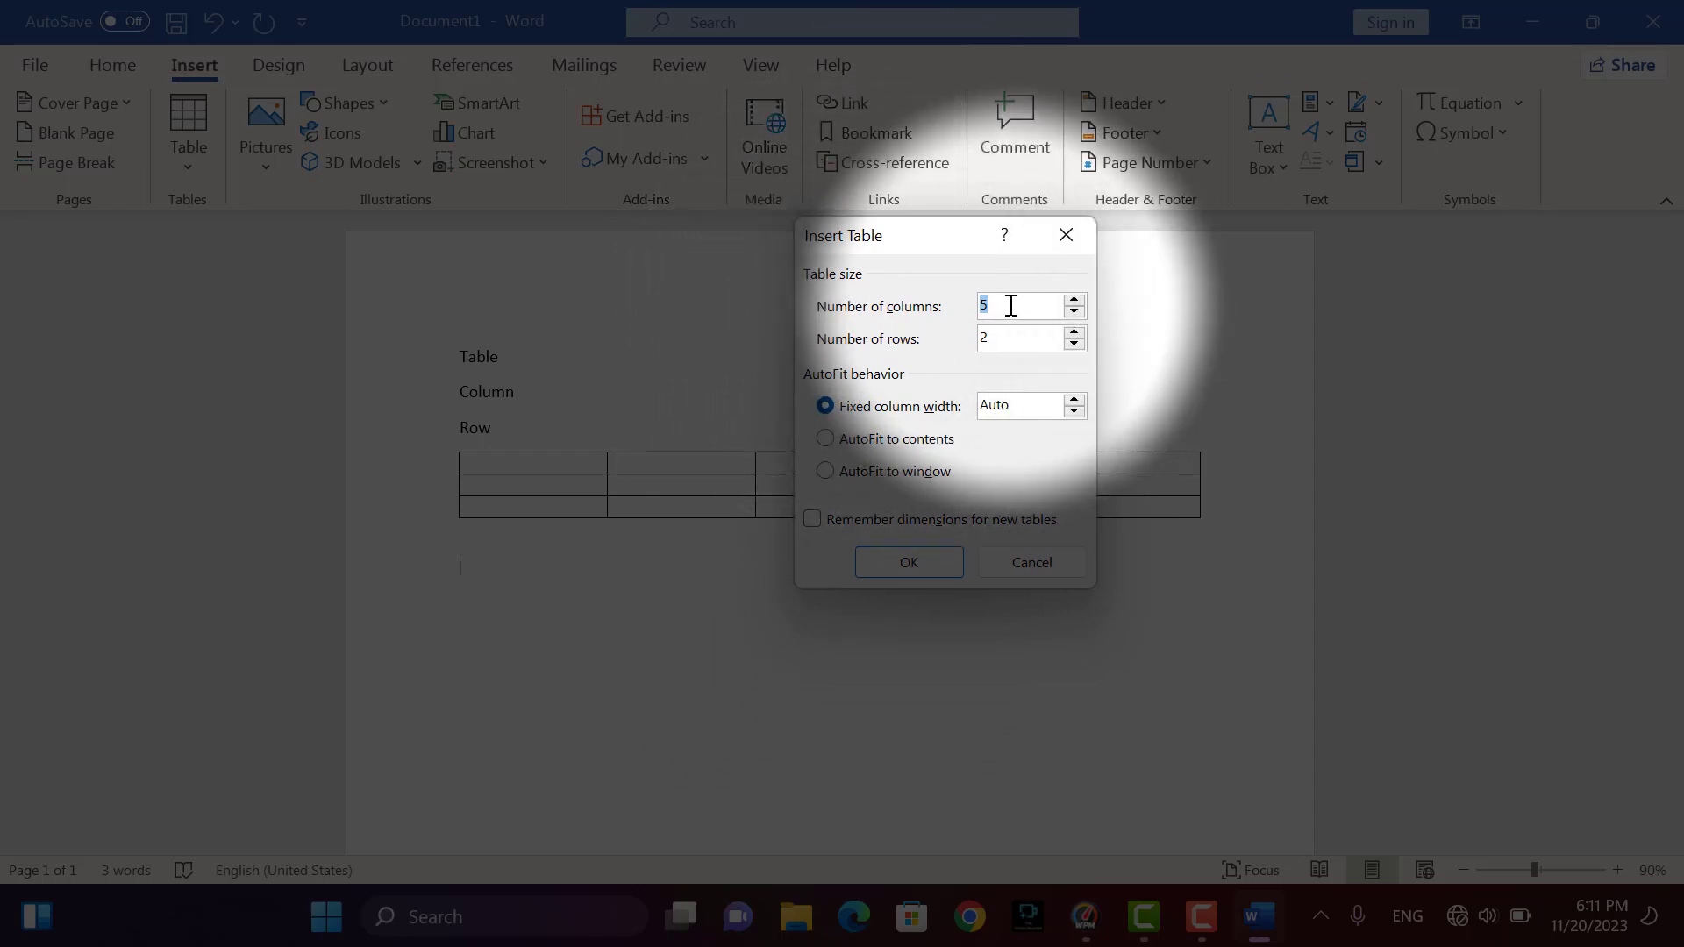
pyautogui.write('10')
pyautogui.moveTo(1005, 338); pyautogui.dragTo(977, 338)
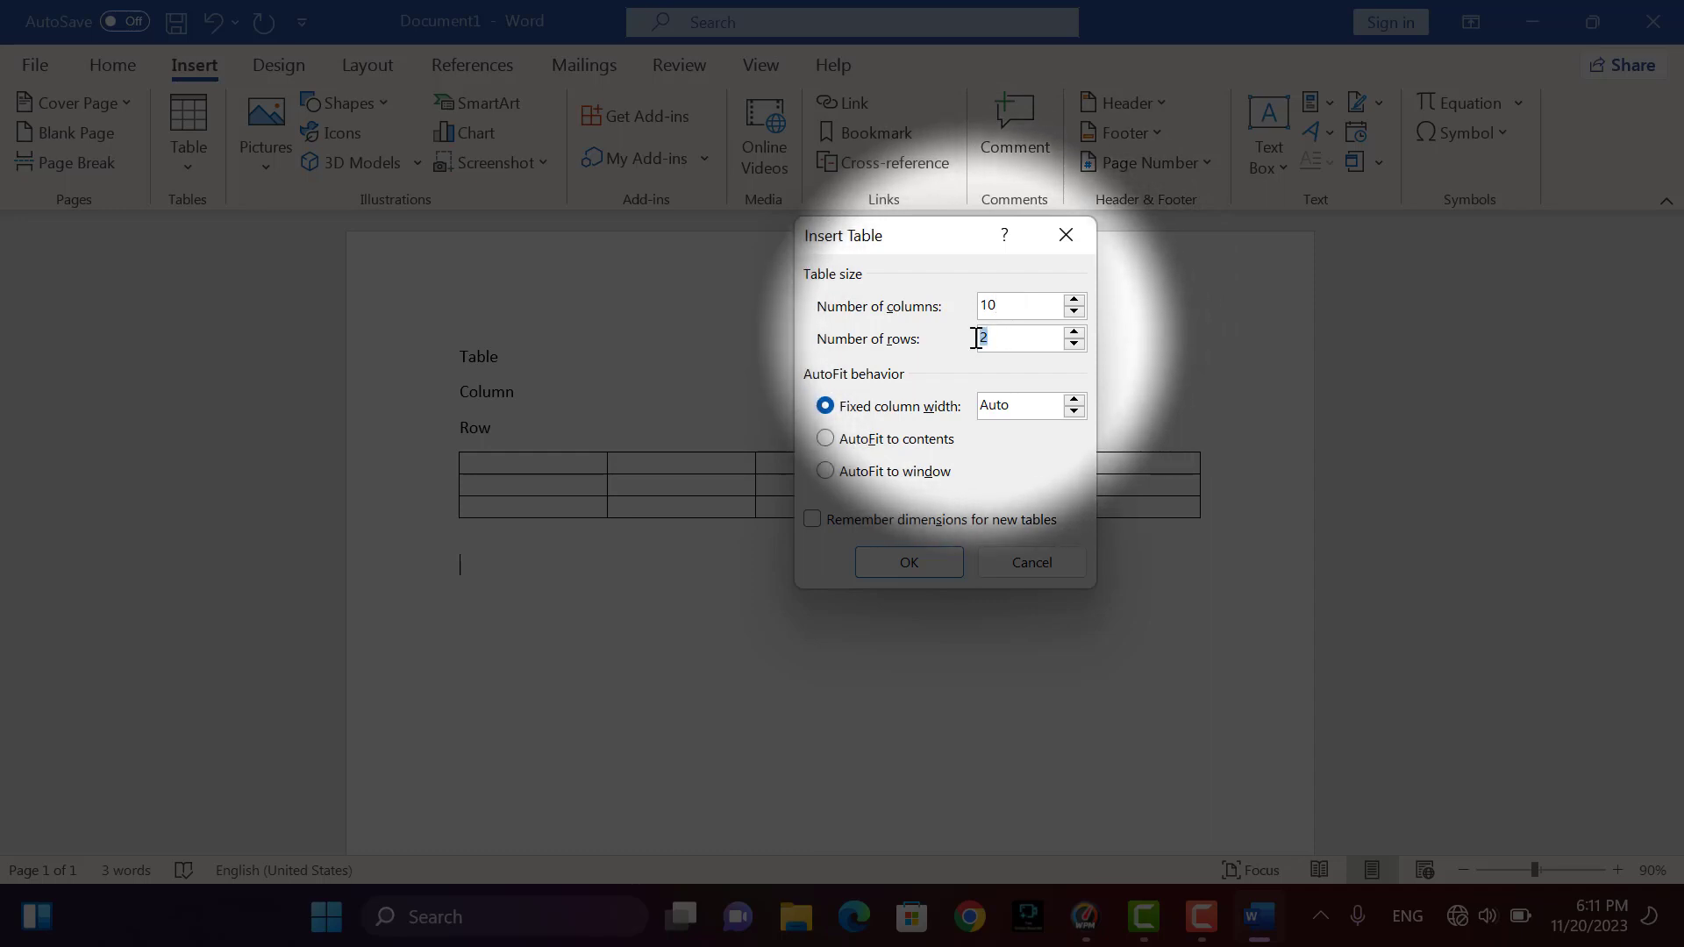
pyautogui.moveTo(1003, 295); pyautogui.dragTo(981, 339)
pyautogui.write('3')
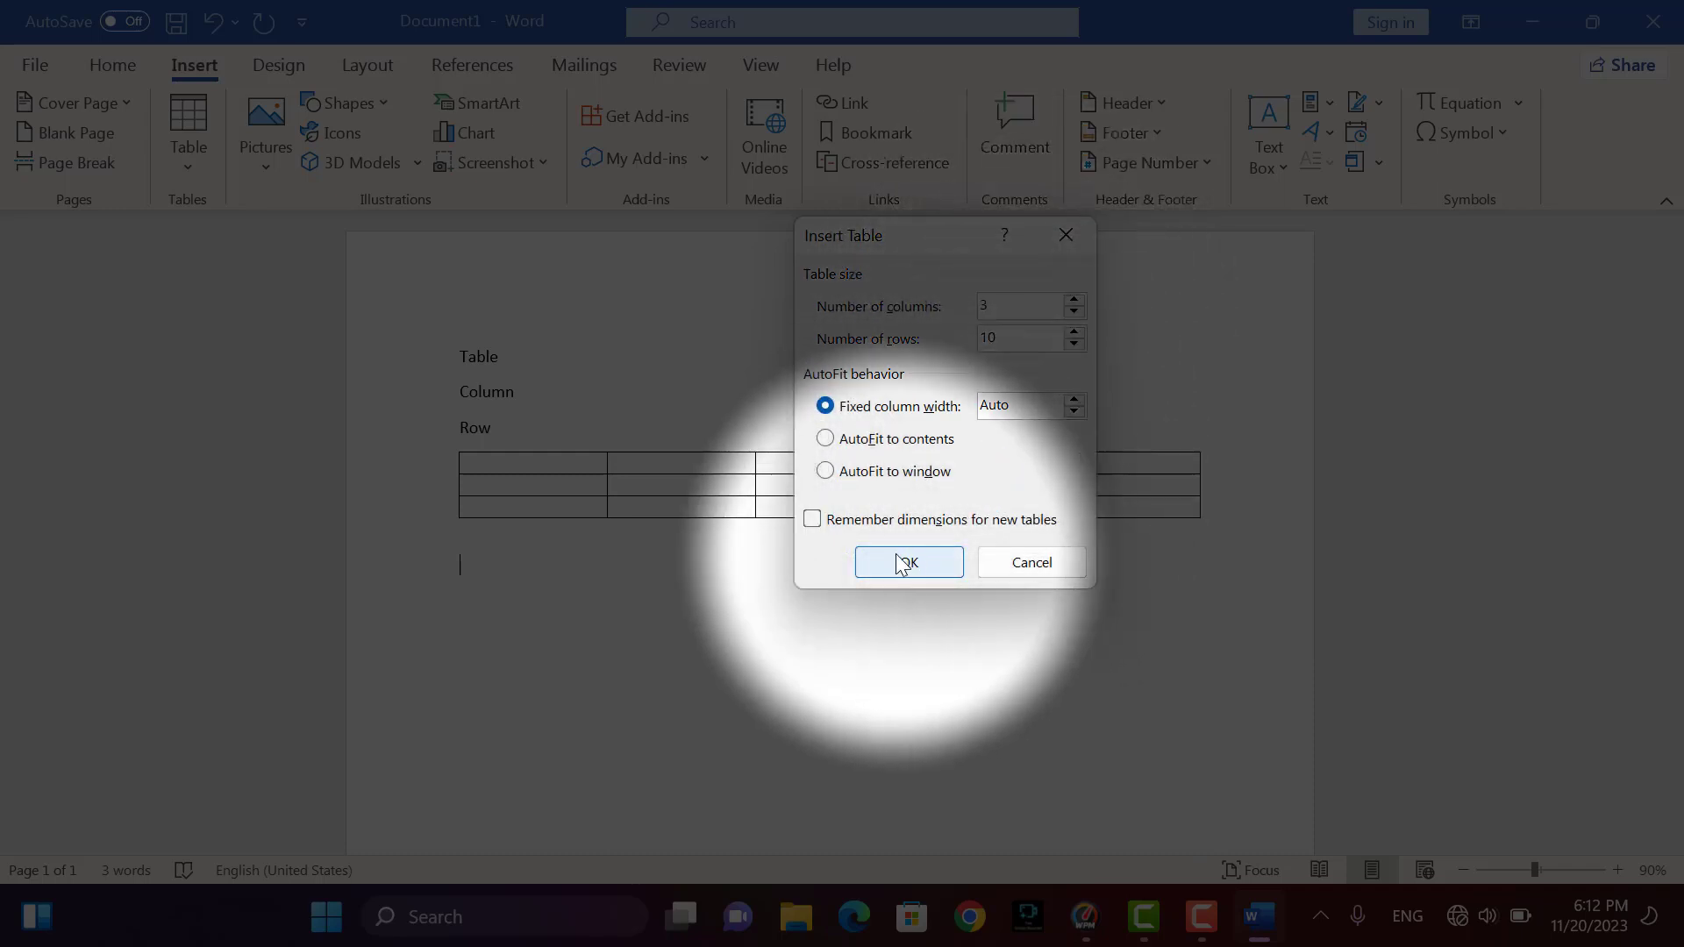
pyautogui.click(832, 519)
pyautogui.click(908, 566)
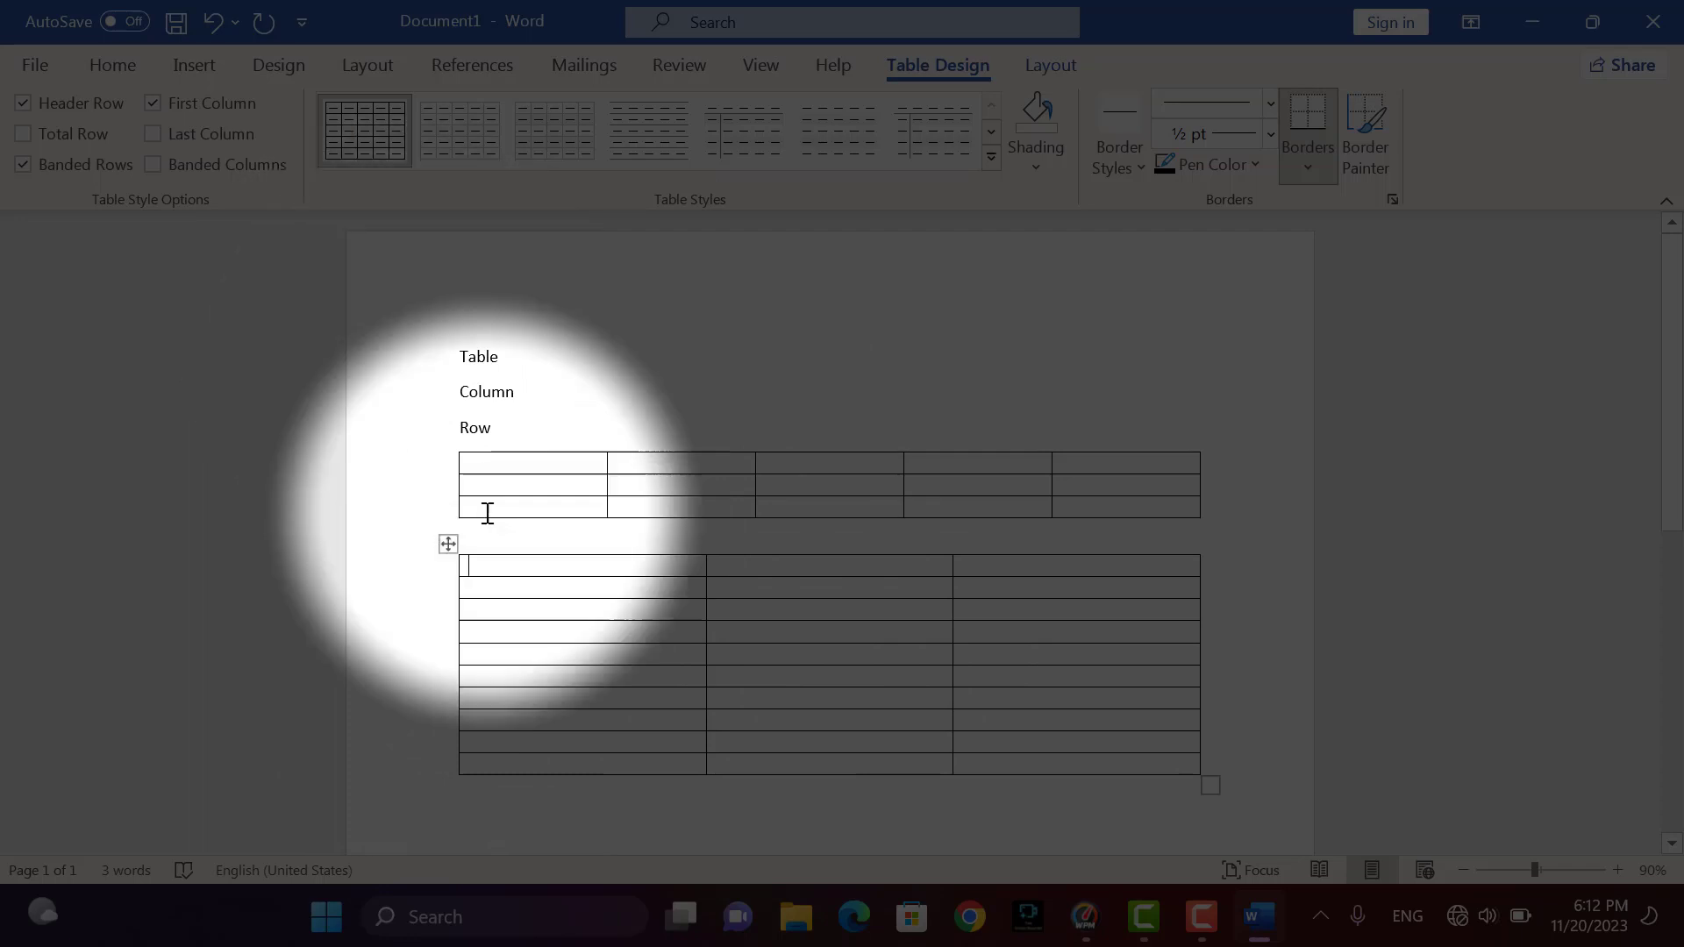
pyautogui.click(181, 66)
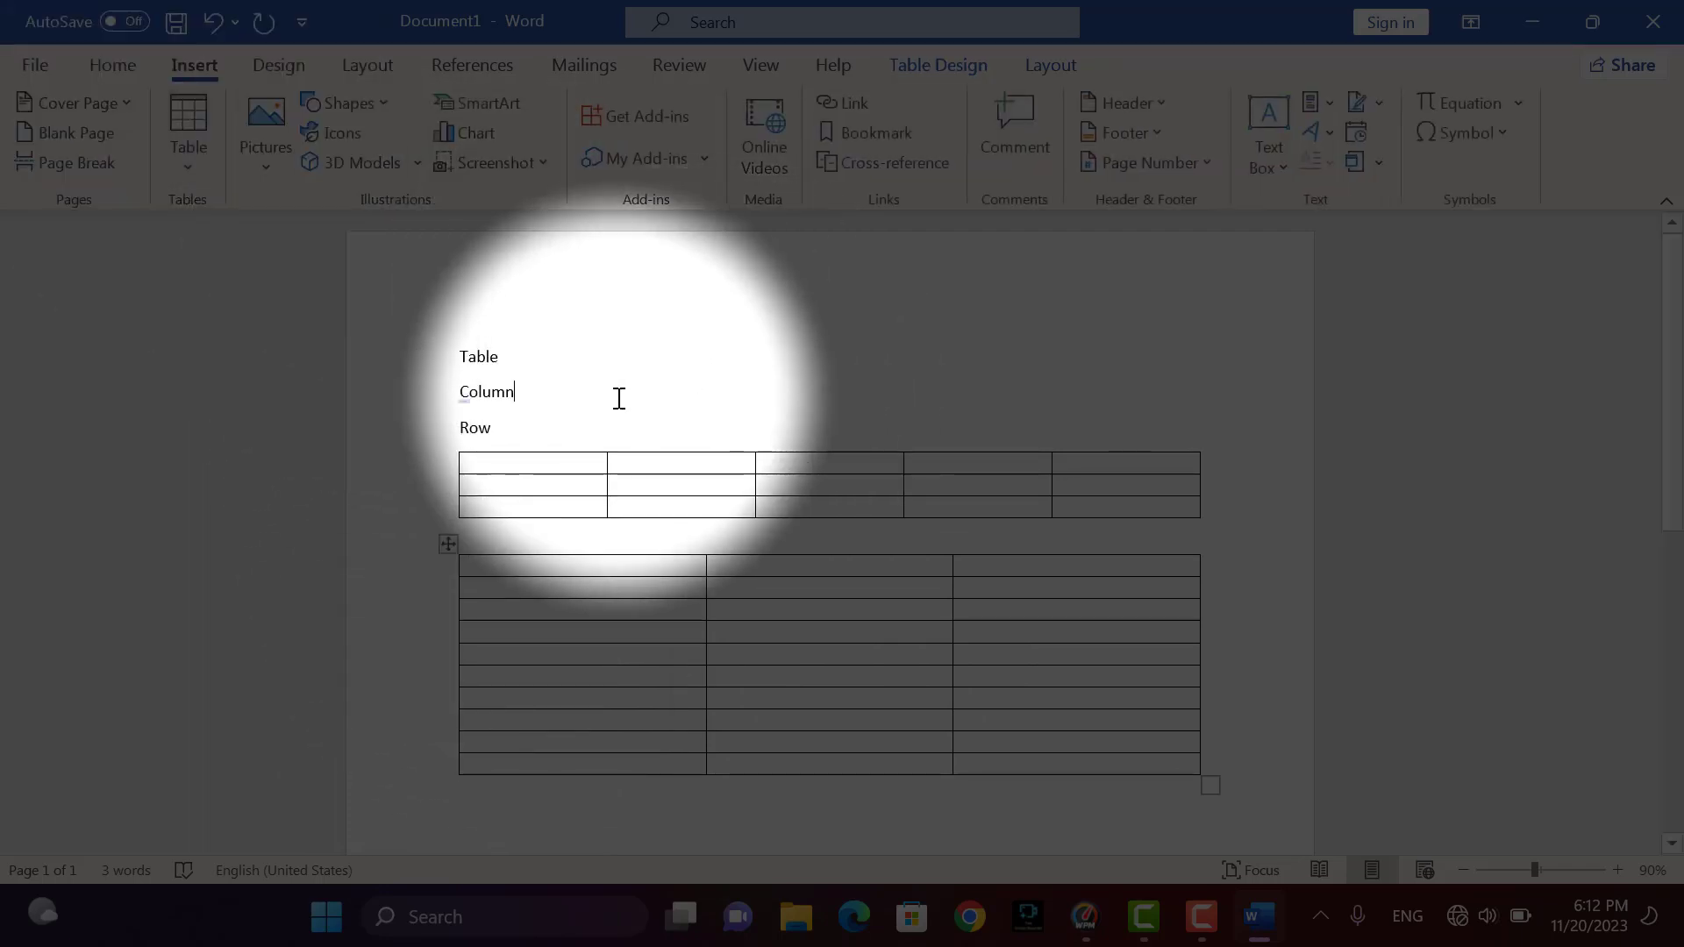
pyautogui.click(178, 167)
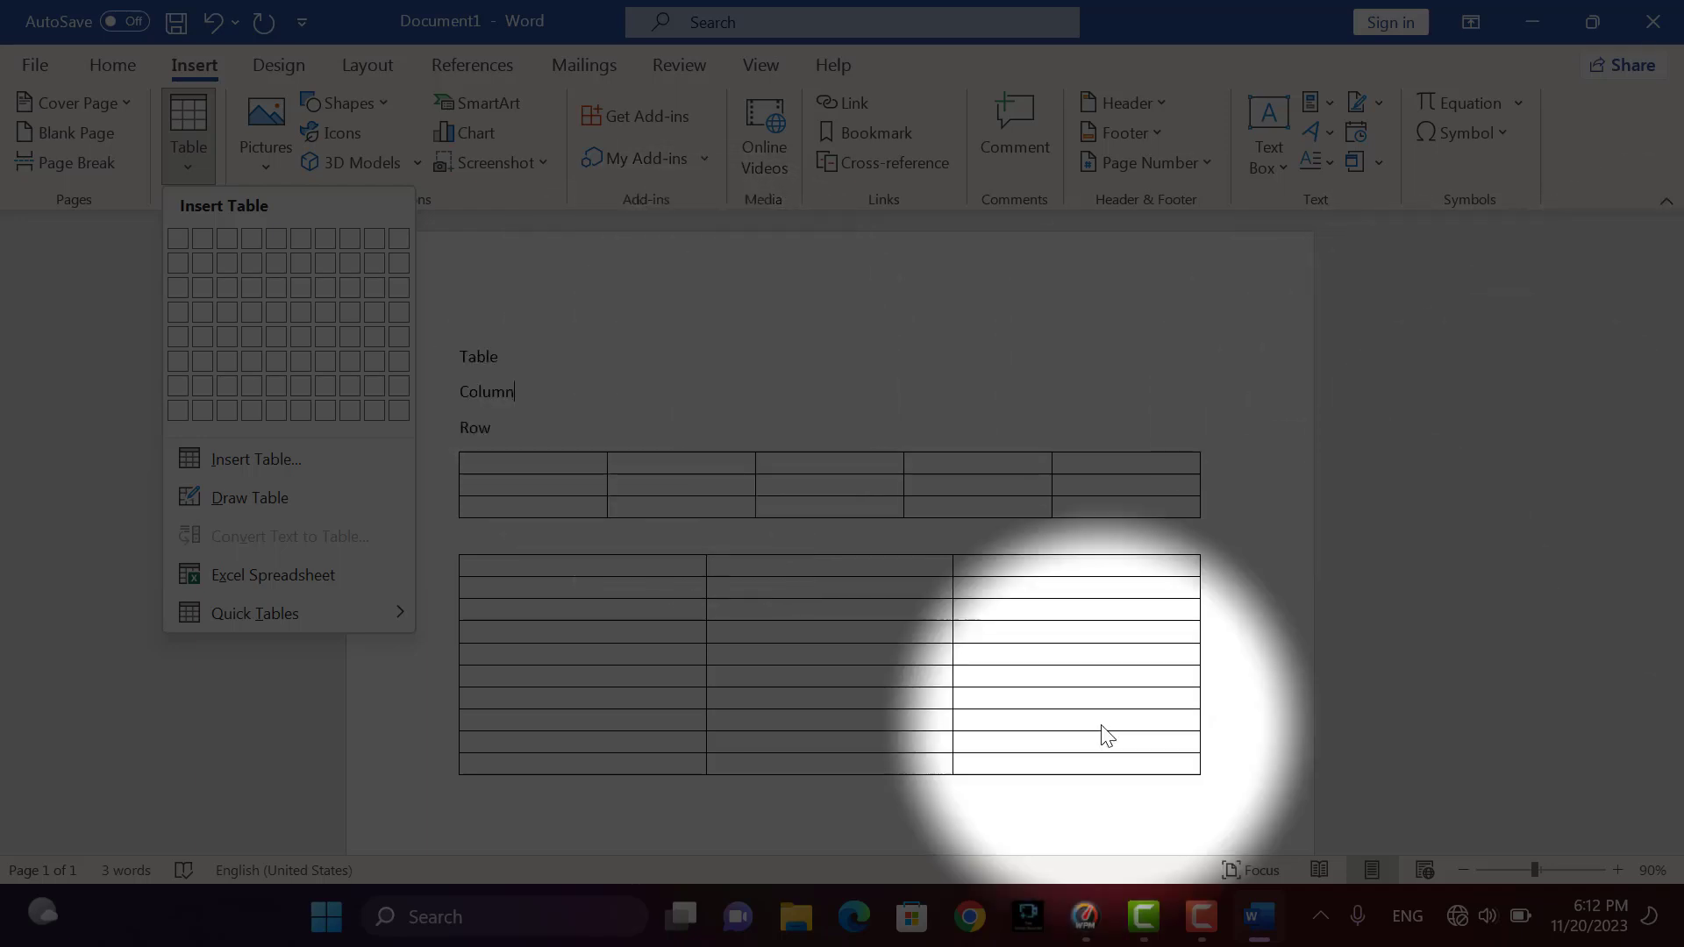
pyautogui.click(922, 746)
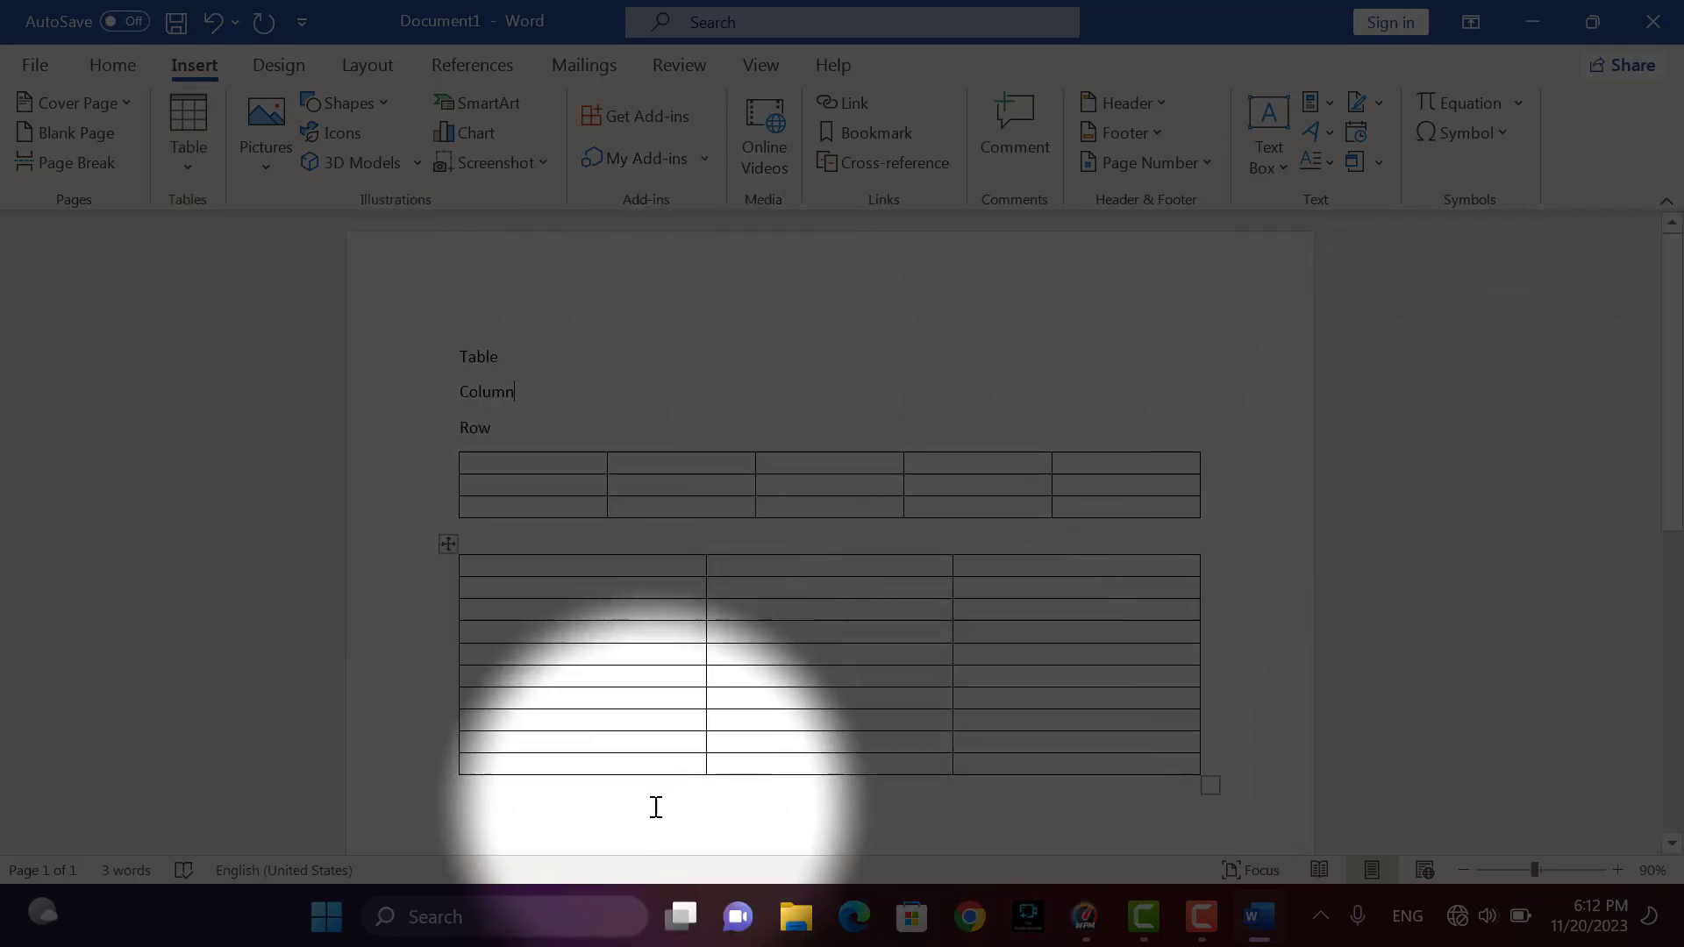
# Step: Insert an embedded Excel spreadsheet below the 3-column table
pyautogui.click(633, 825)
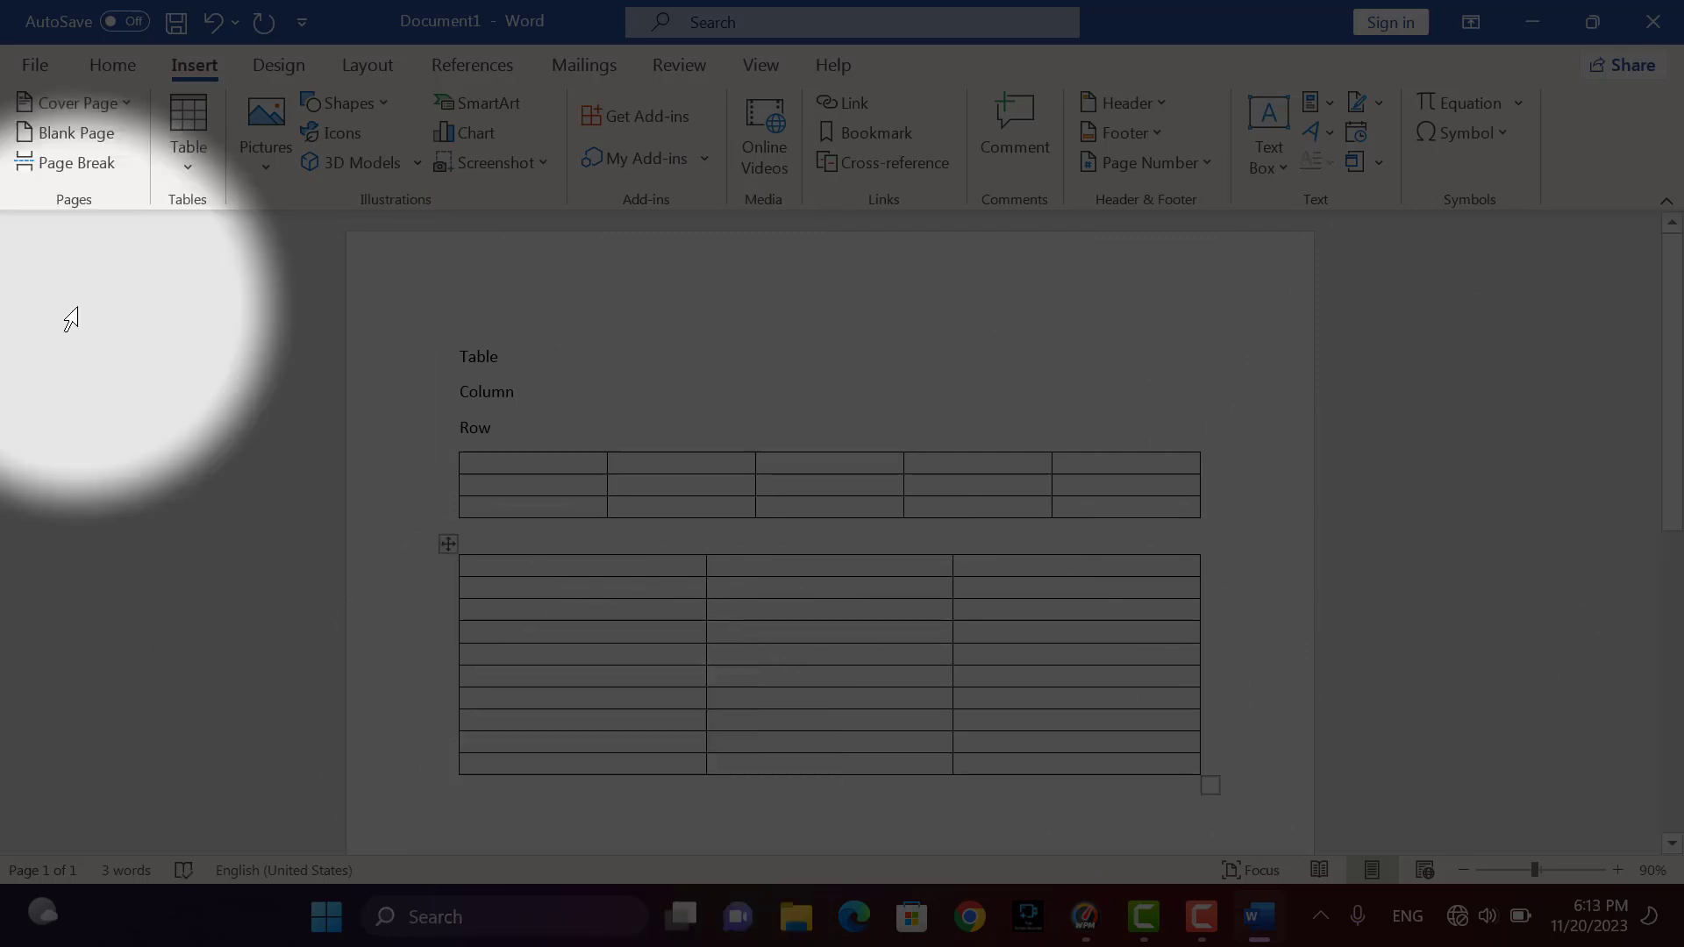
pyautogui.click(175, 154)
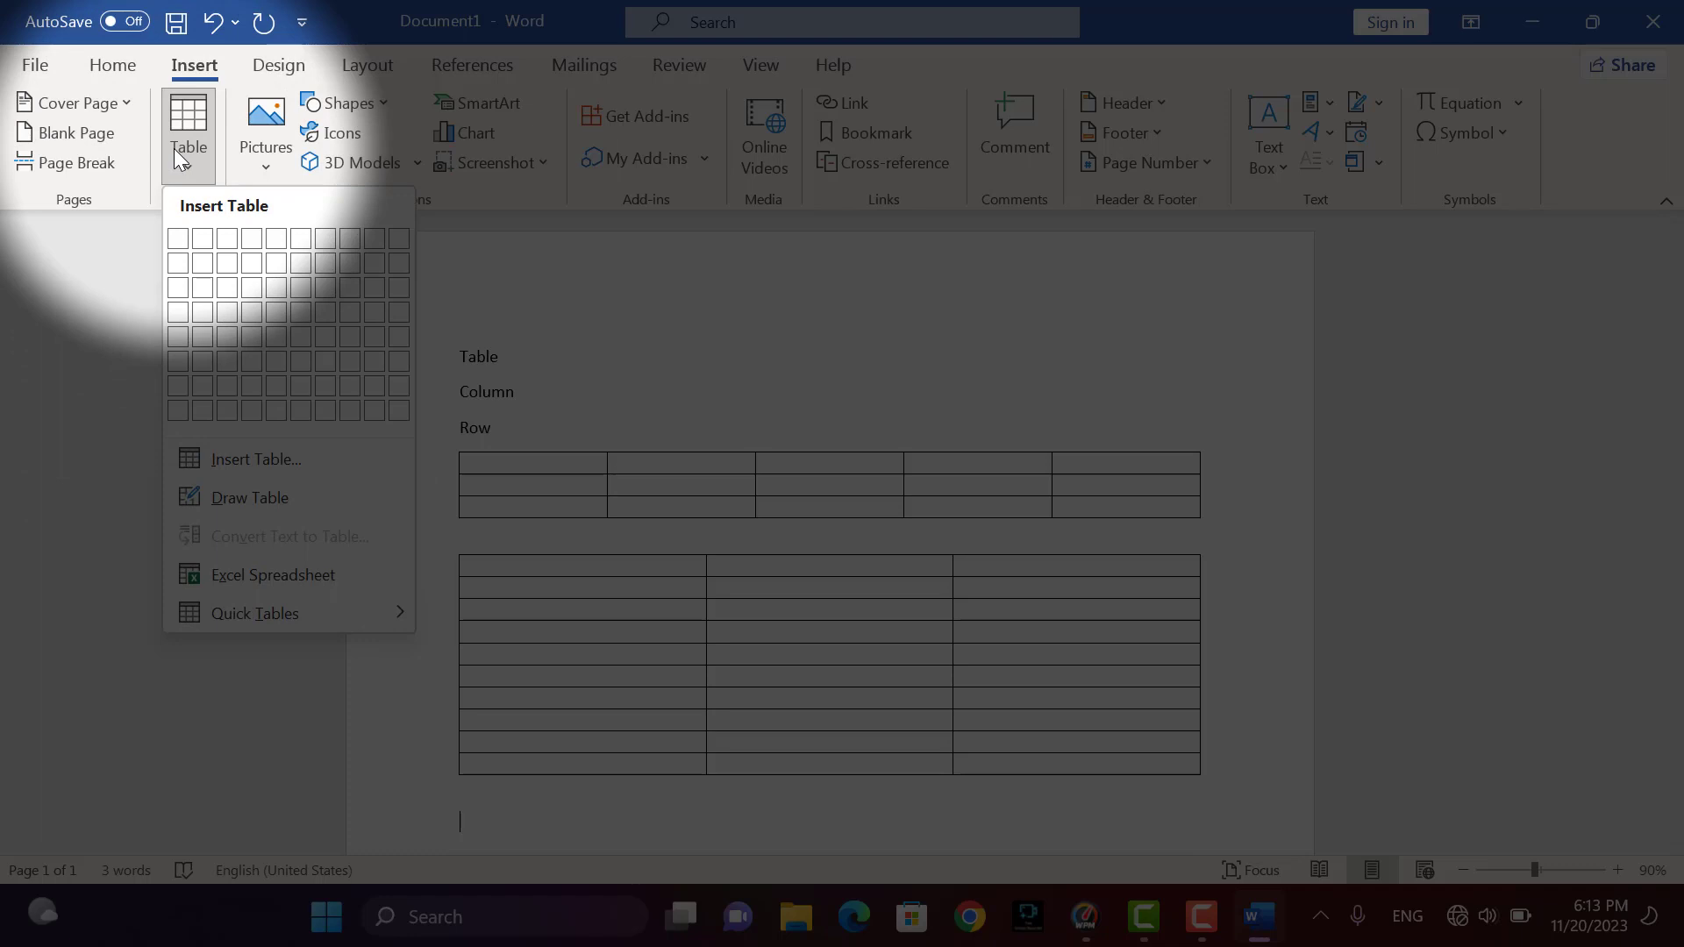
pyautogui.click(318, 583)
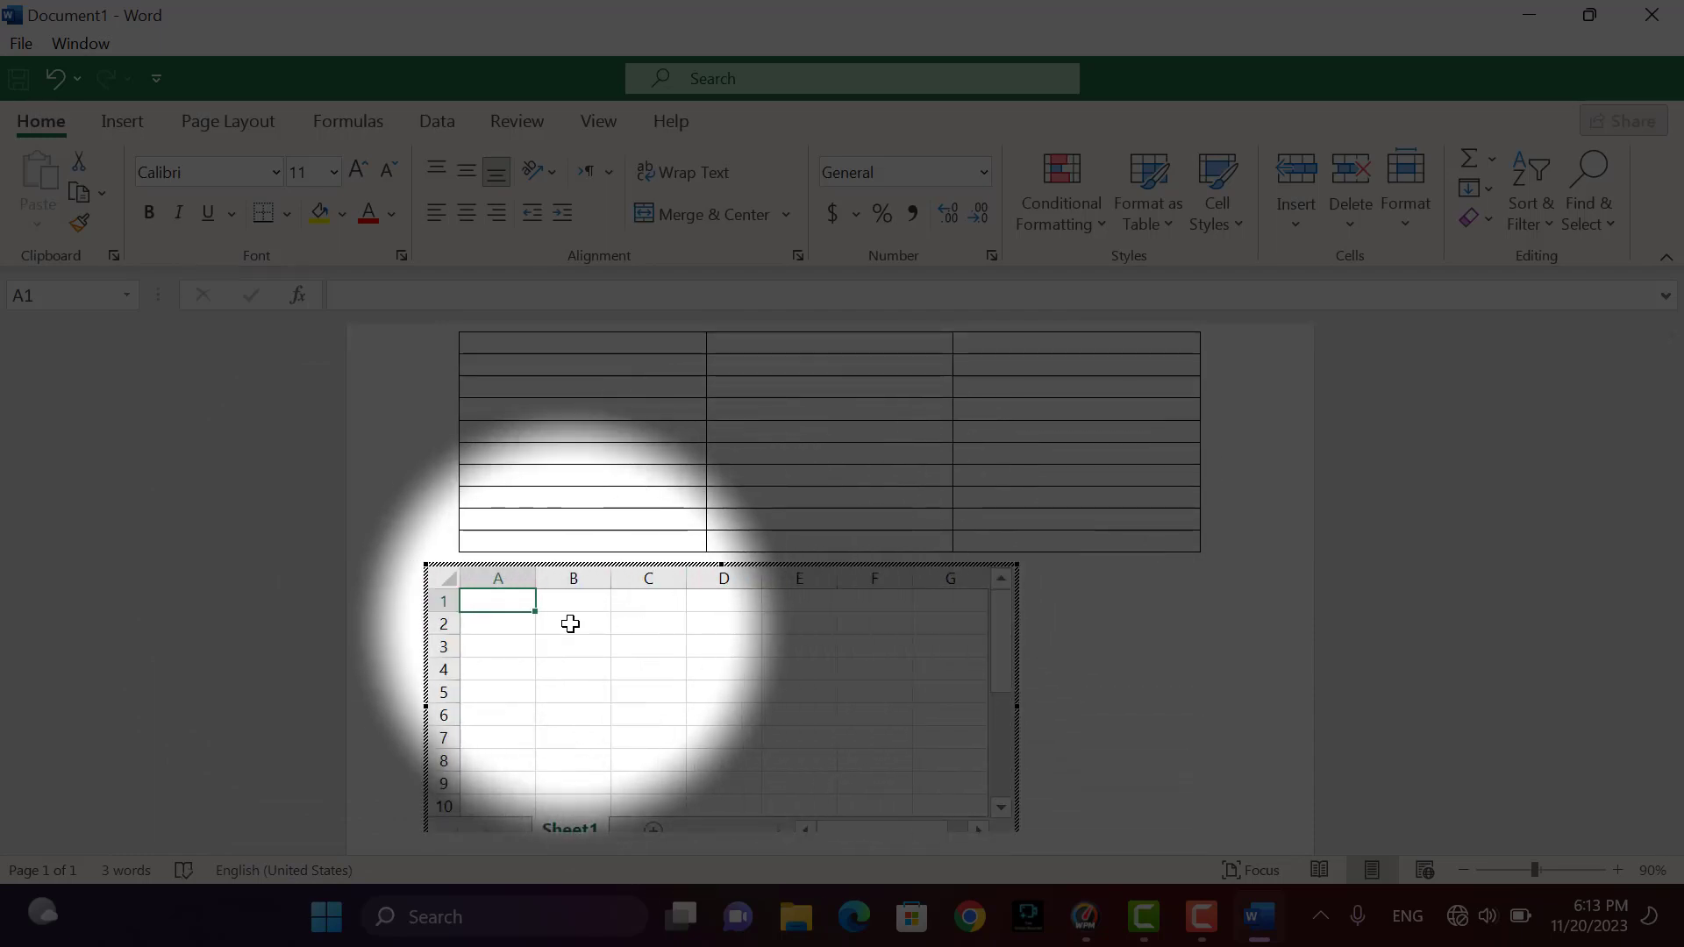
# Step: Enter the formula =sum(1,1) in cell A1 of the embedded spreadsheet and return to the document
pyautogui.write('=summ')
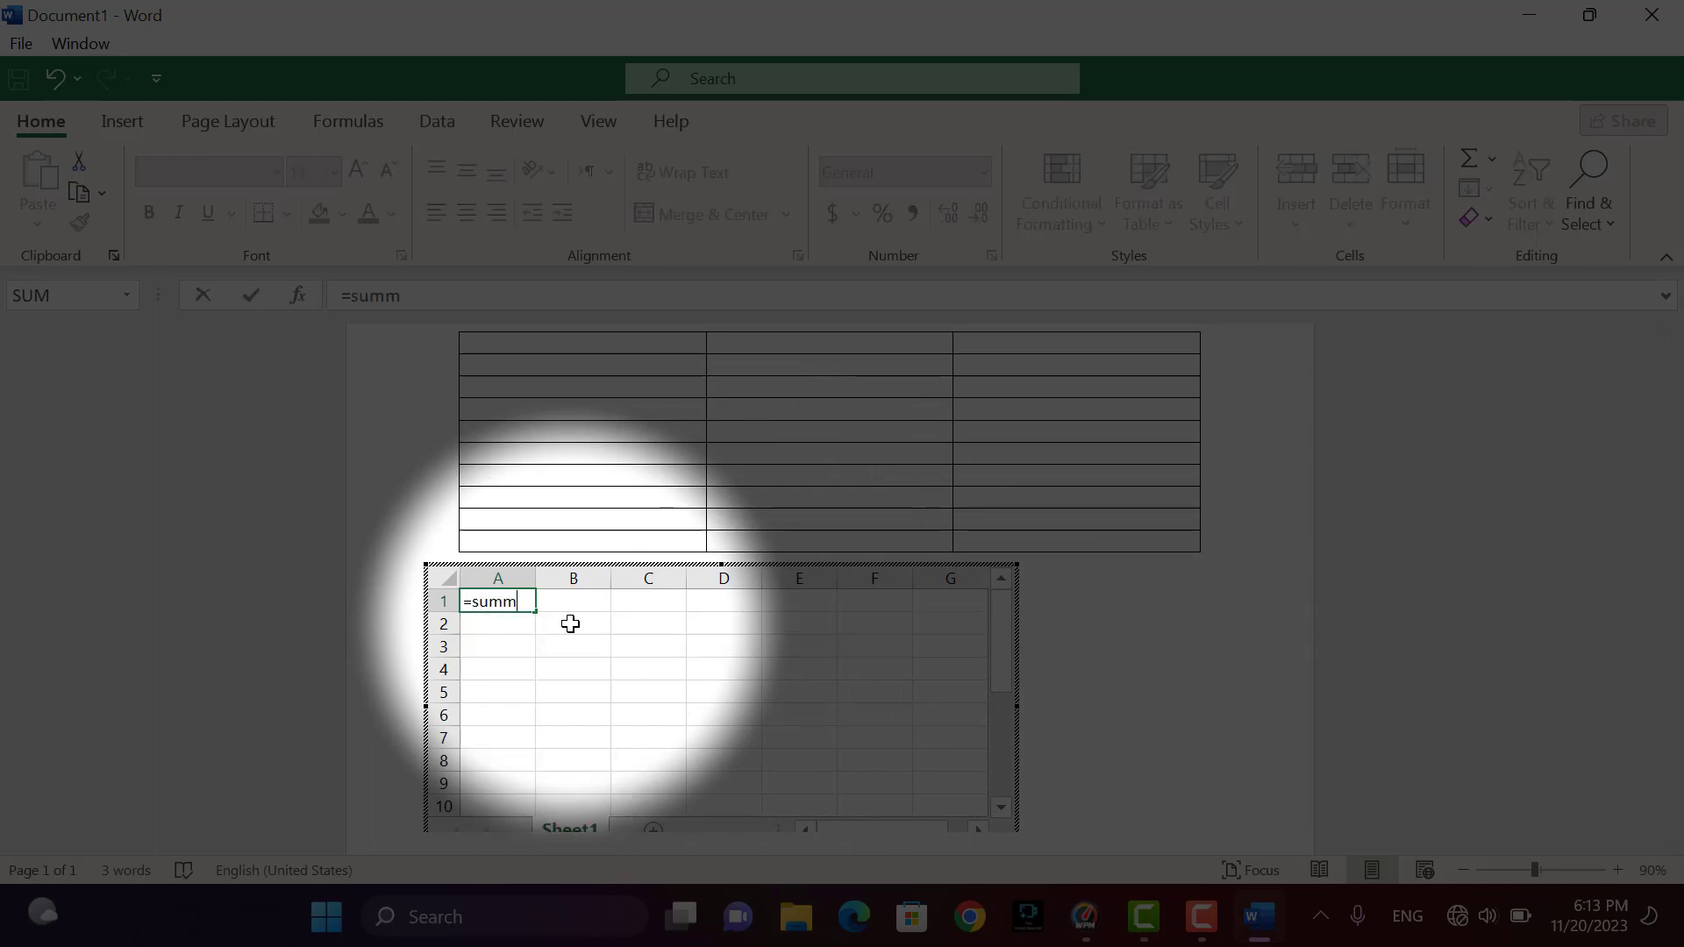
pyautogui.press('BackSpace')
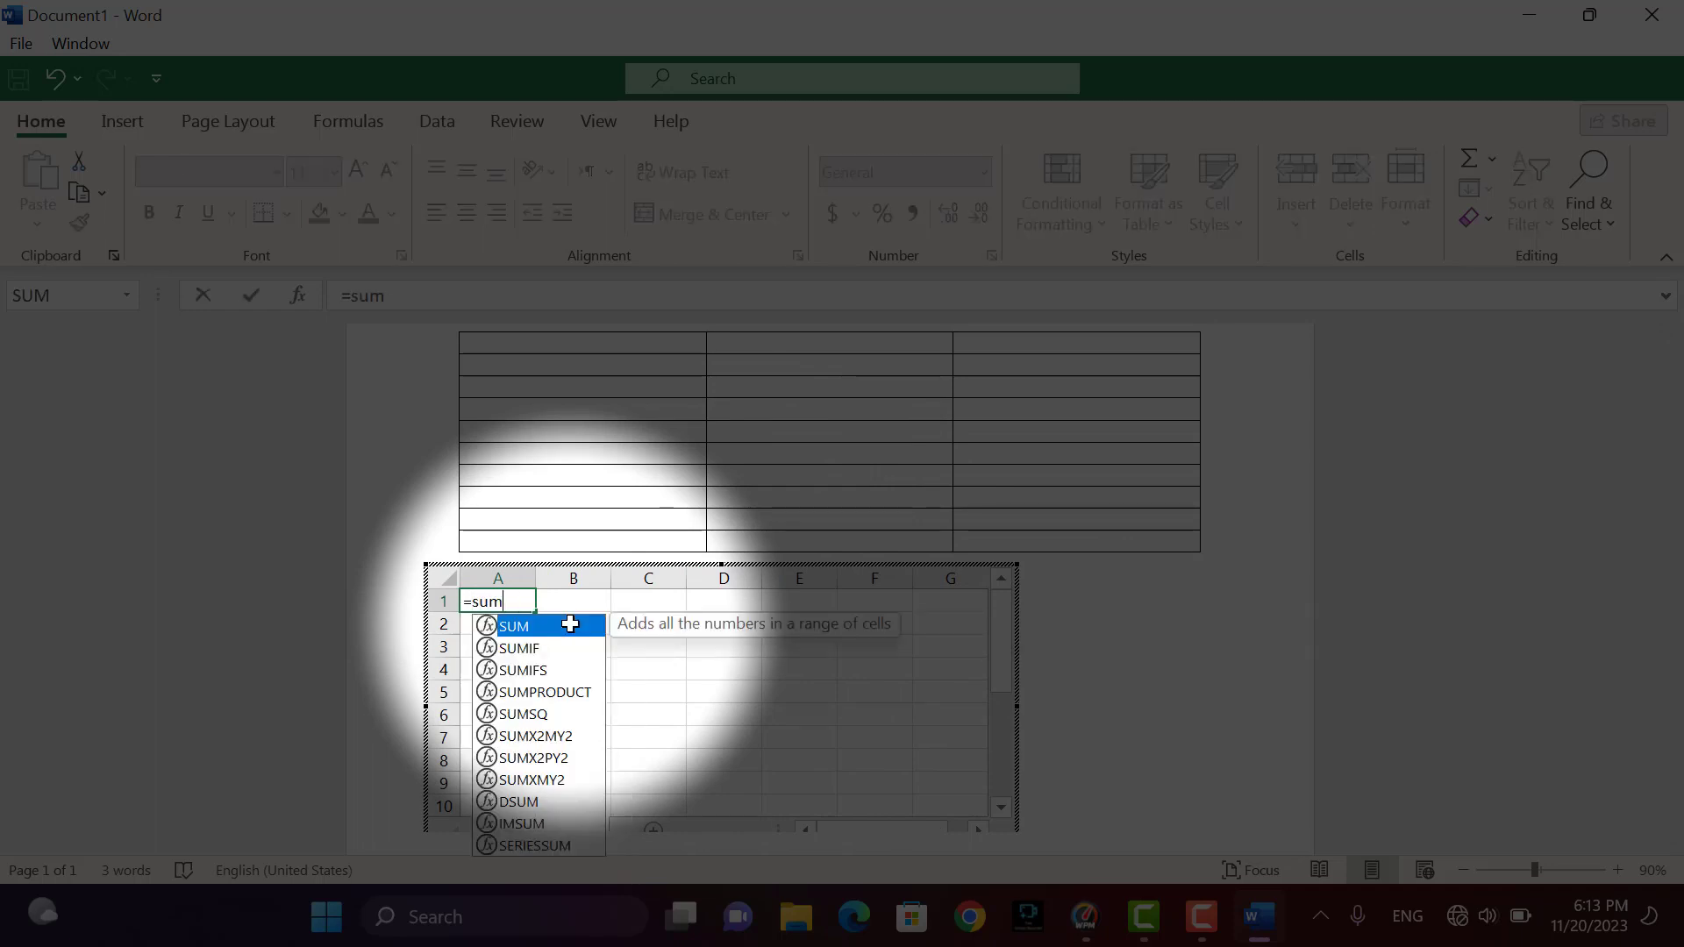
pyautogui.write('(1,1')
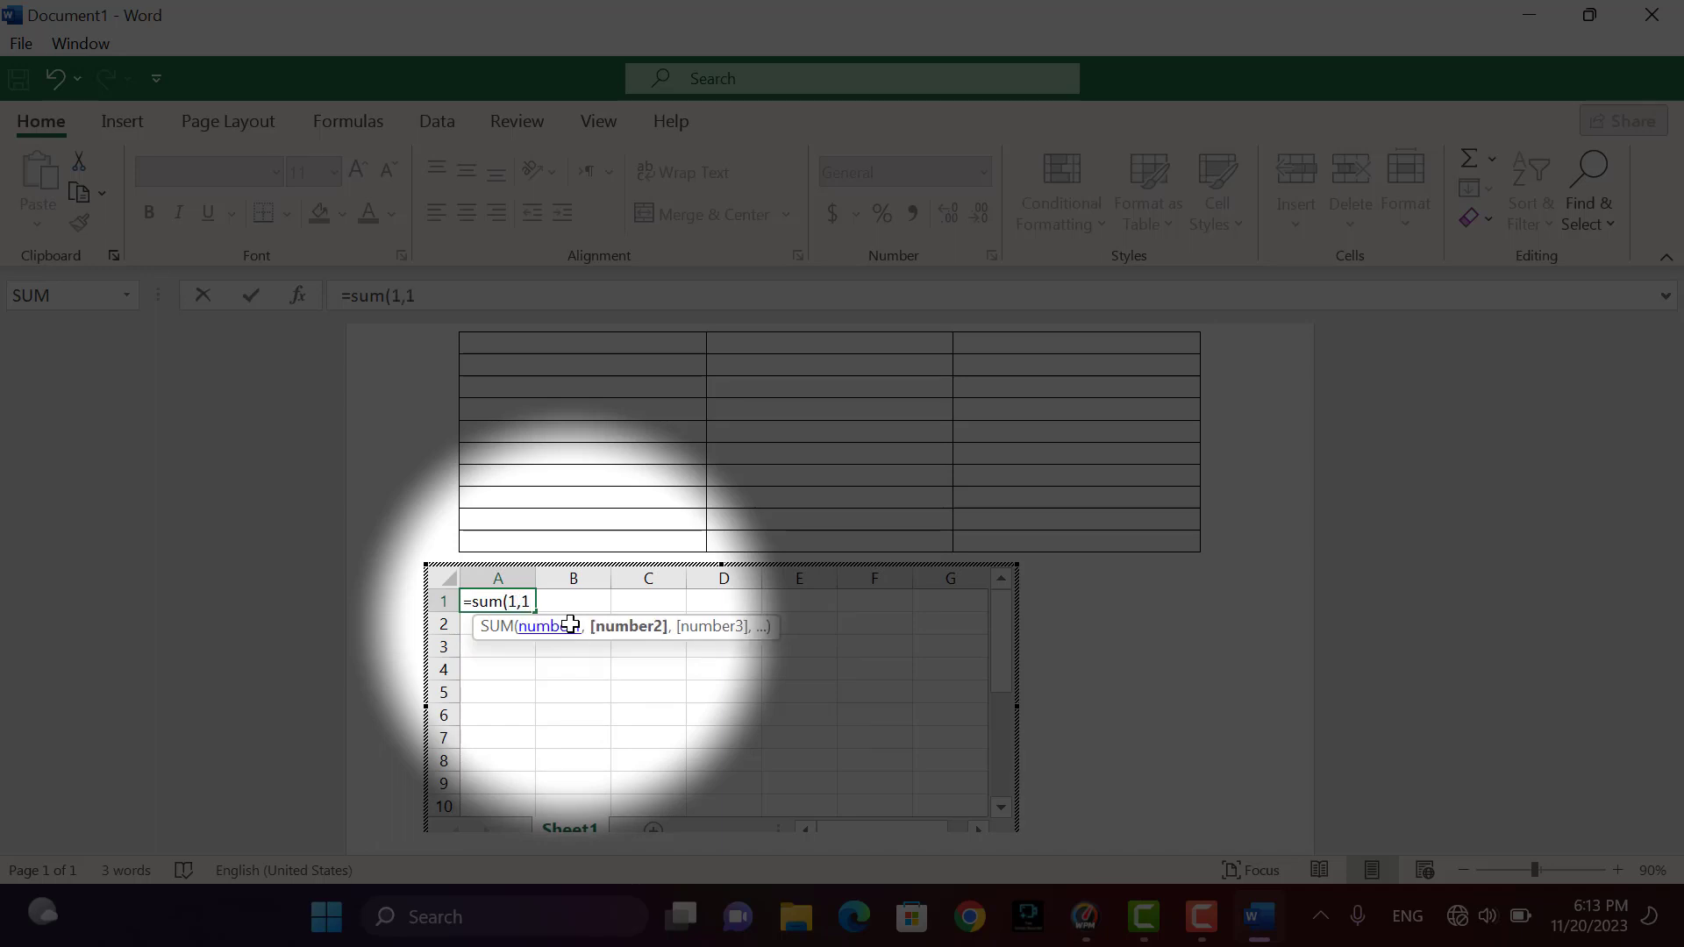
pyautogui.press('Return')
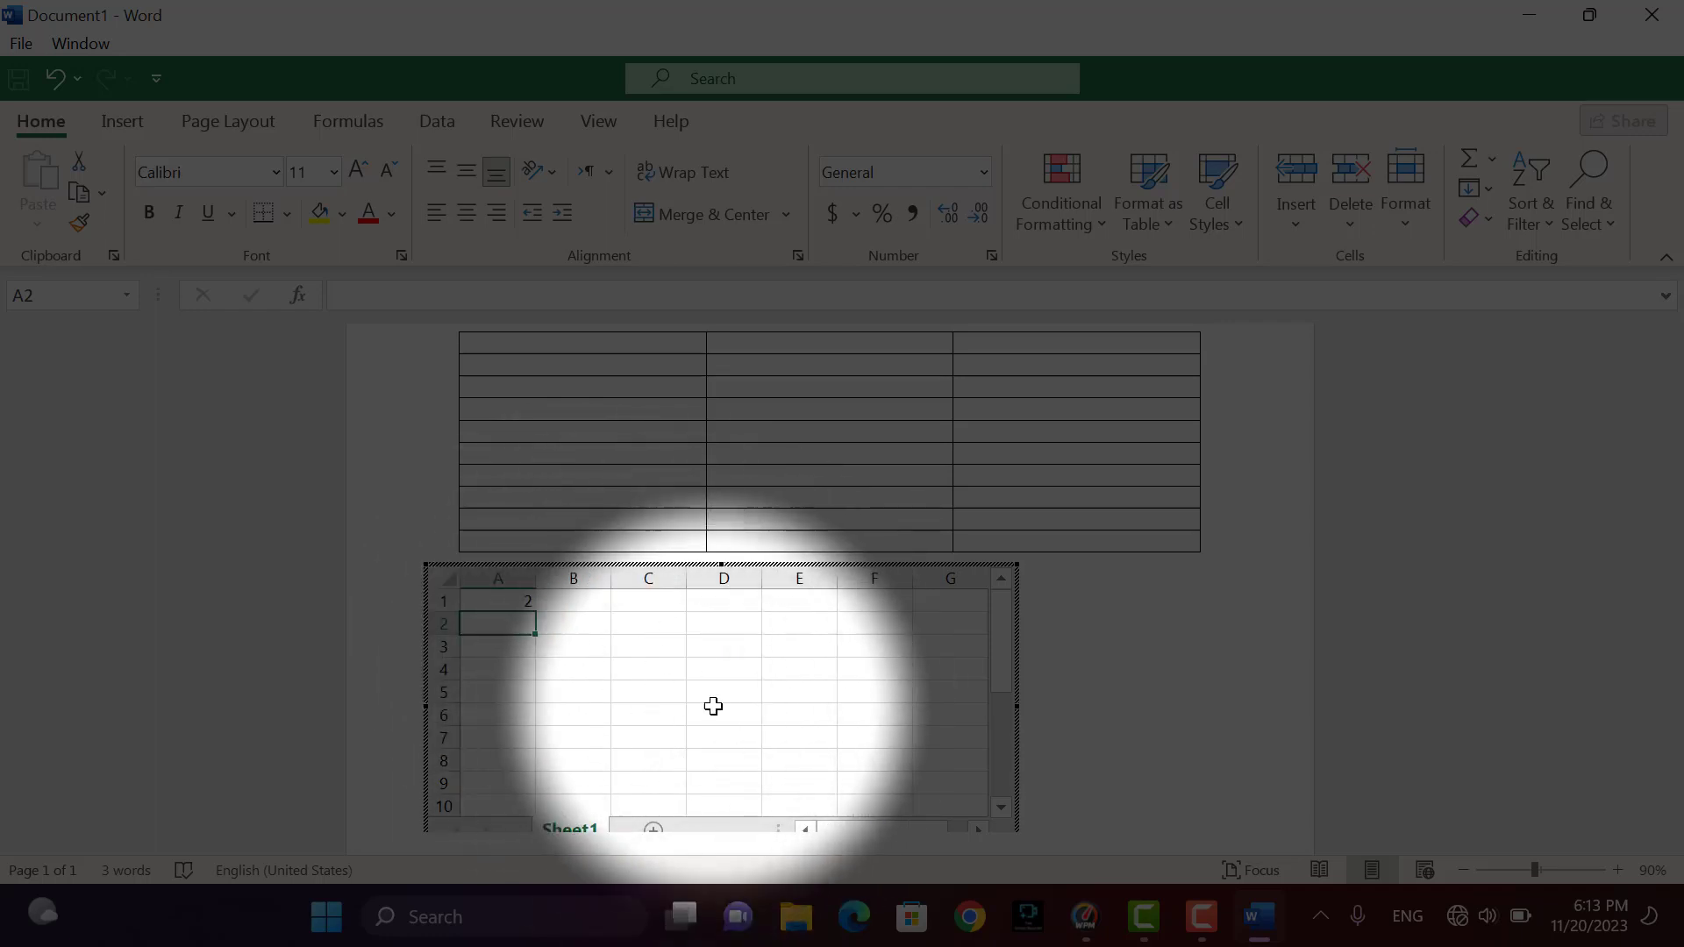
pyautogui.click(1186, 591)
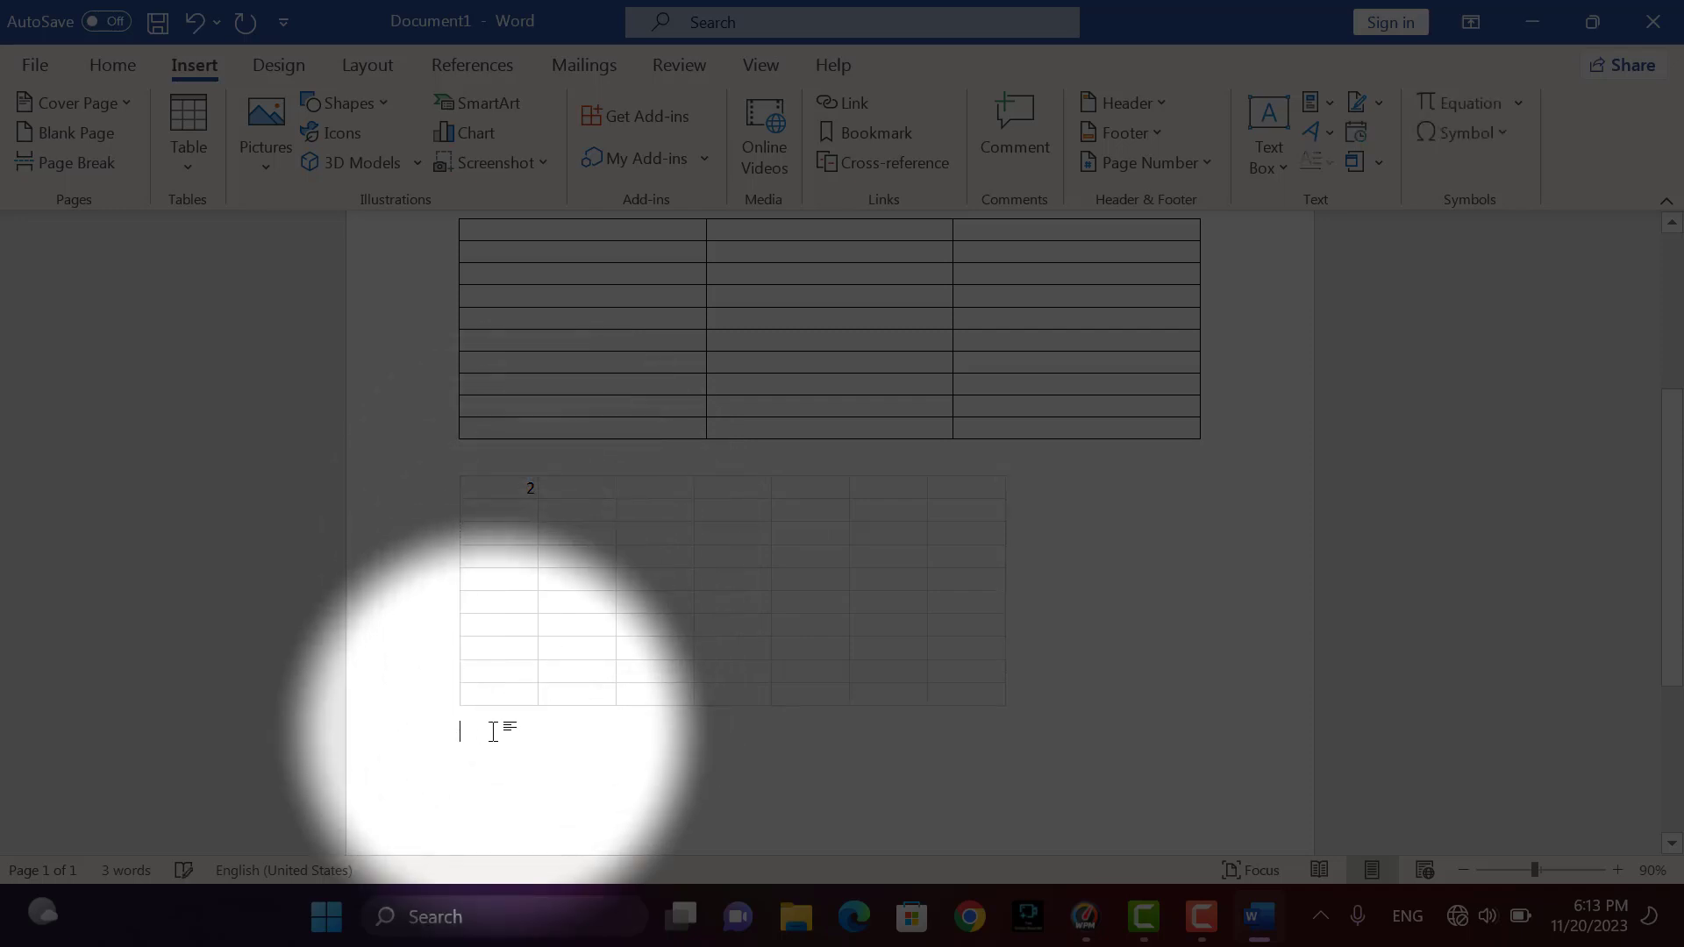
# Step: Look through the built-in Quick Tables gallery and leave it without inserting anything
pyautogui.click(189, 140)
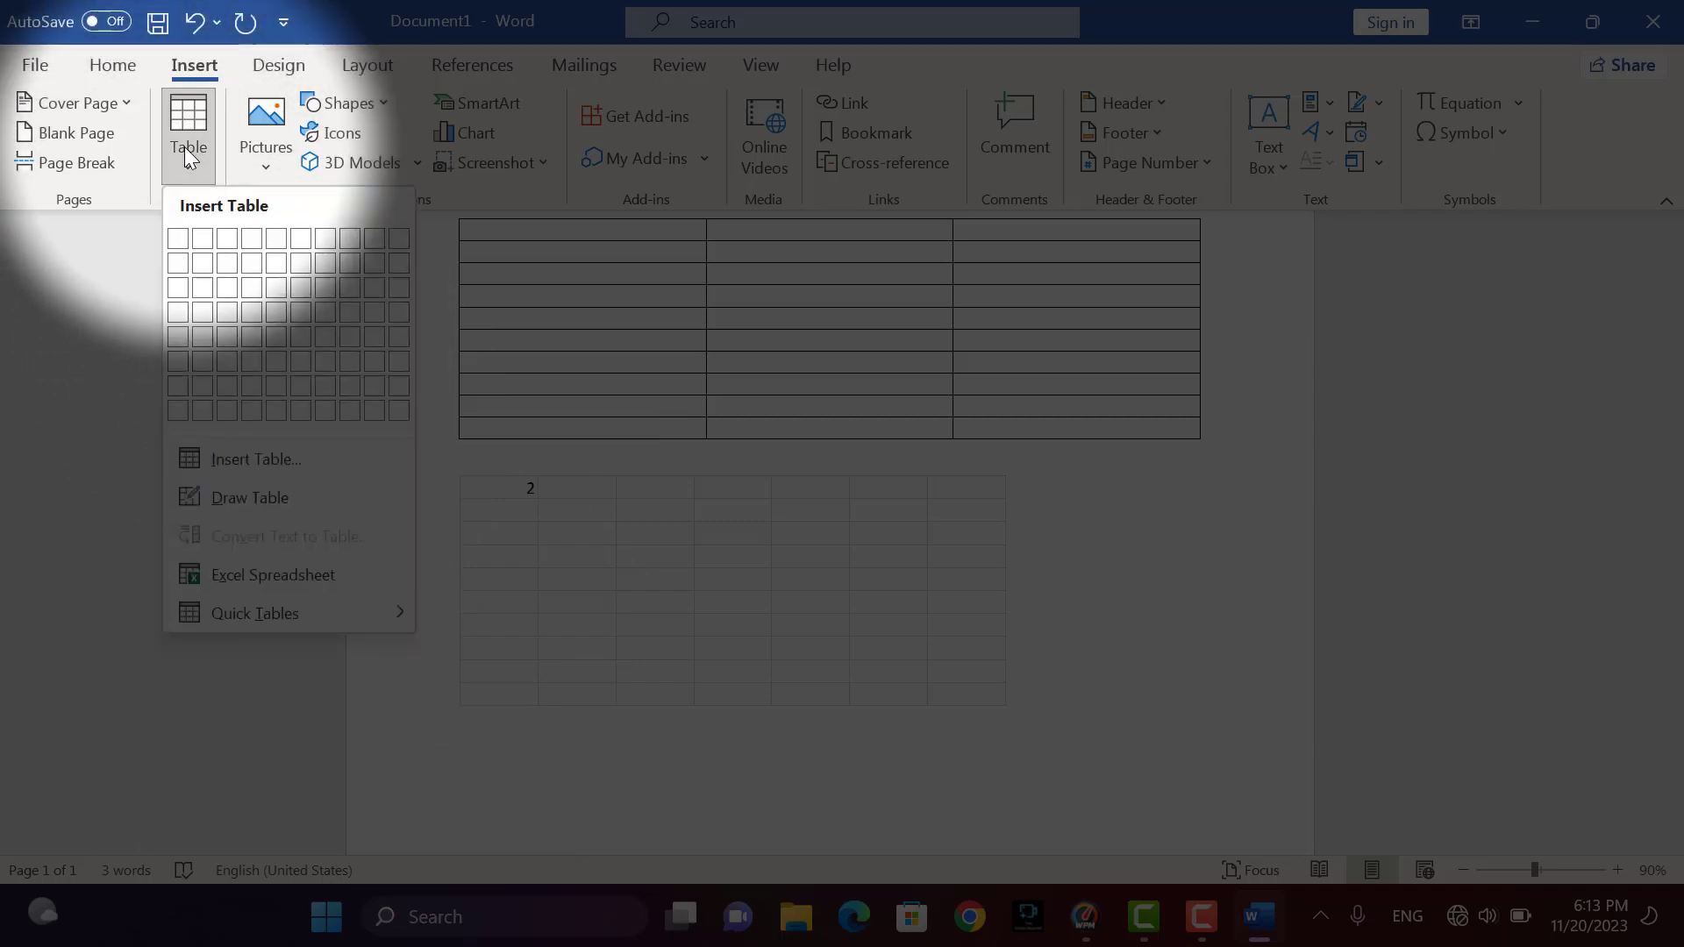
pyautogui.moveTo(254, 613)
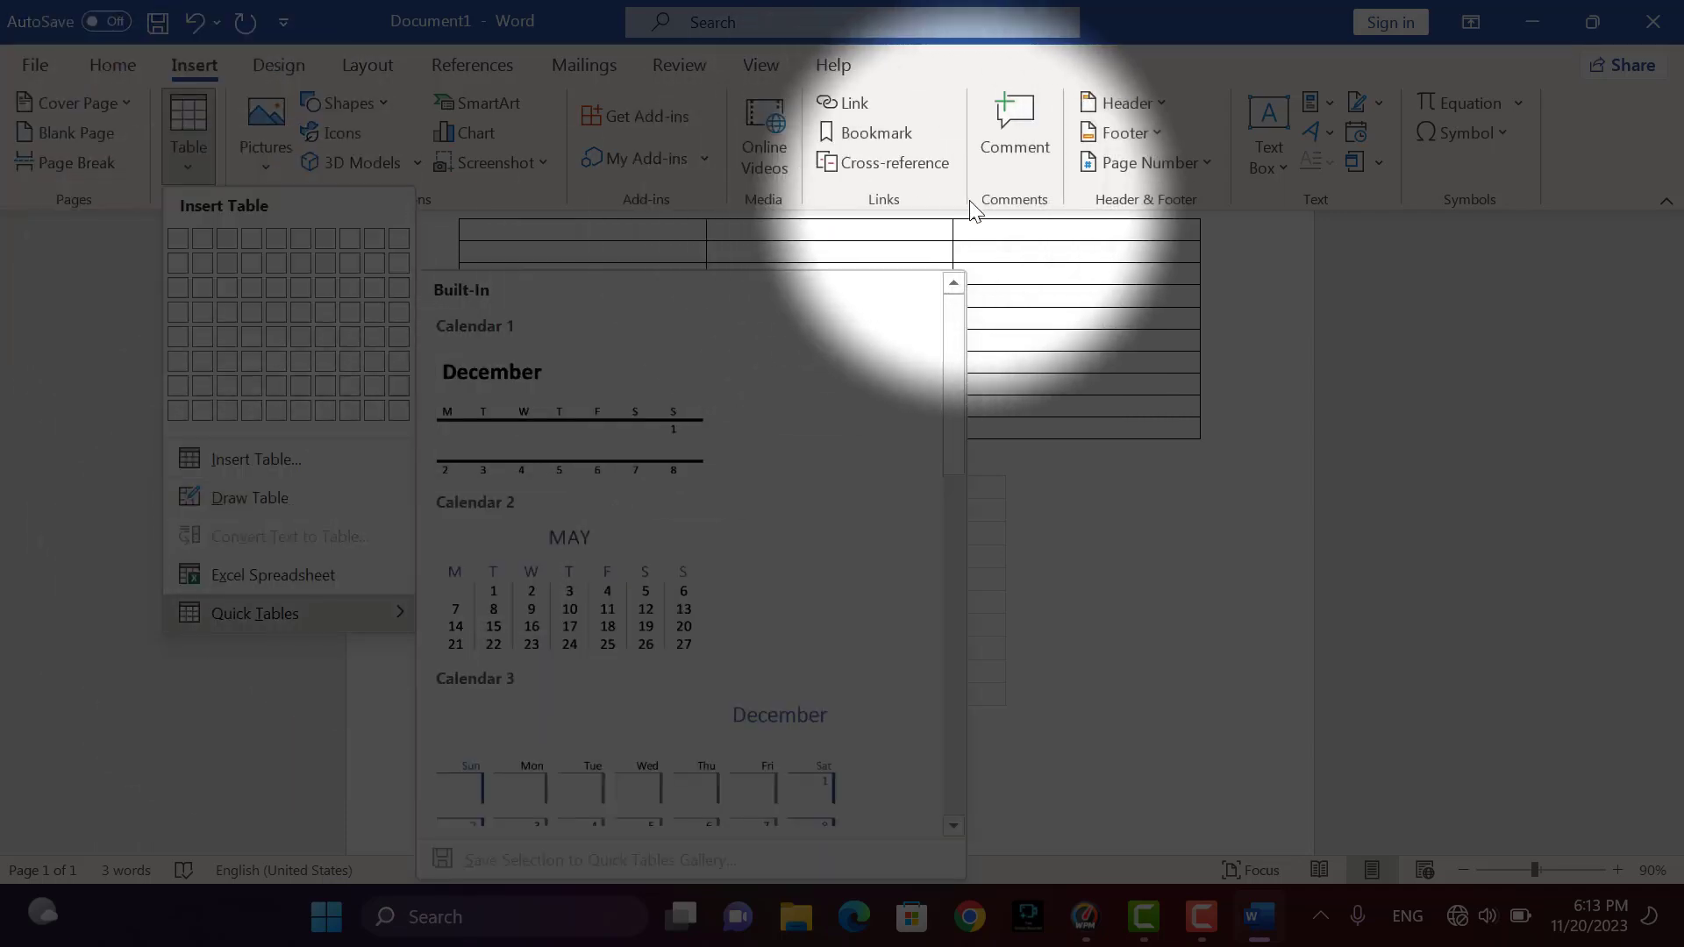
pyautogui.moveTo(950, 403)
pyautogui.mouseDown()
pyautogui.moveTo(972, 500)
pyautogui.moveTo(950, 594)
pyautogui.moveTo(957, 728)
pyautogui.moveTo(939, 365)
pyautogui.moveTo(944, 579)
pyautogui.moveTo(1008, 775)
pyautogui.moveTo(952, 388)
pyautogui.mouseUp()
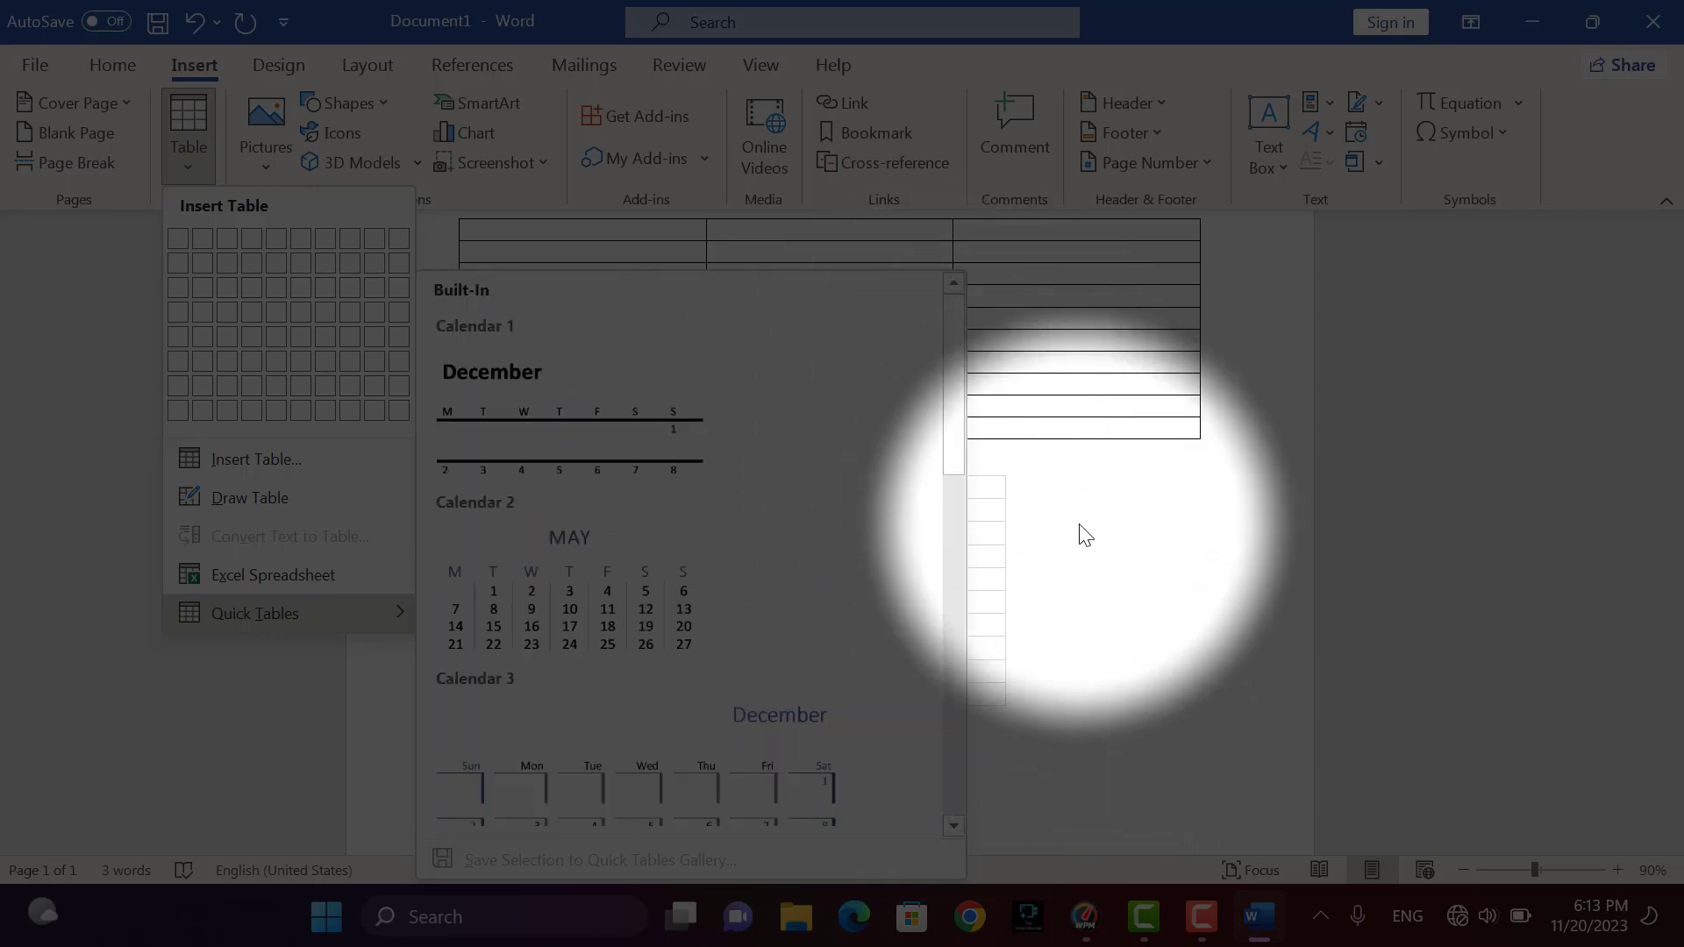
pyautogui.click(1086, 535)
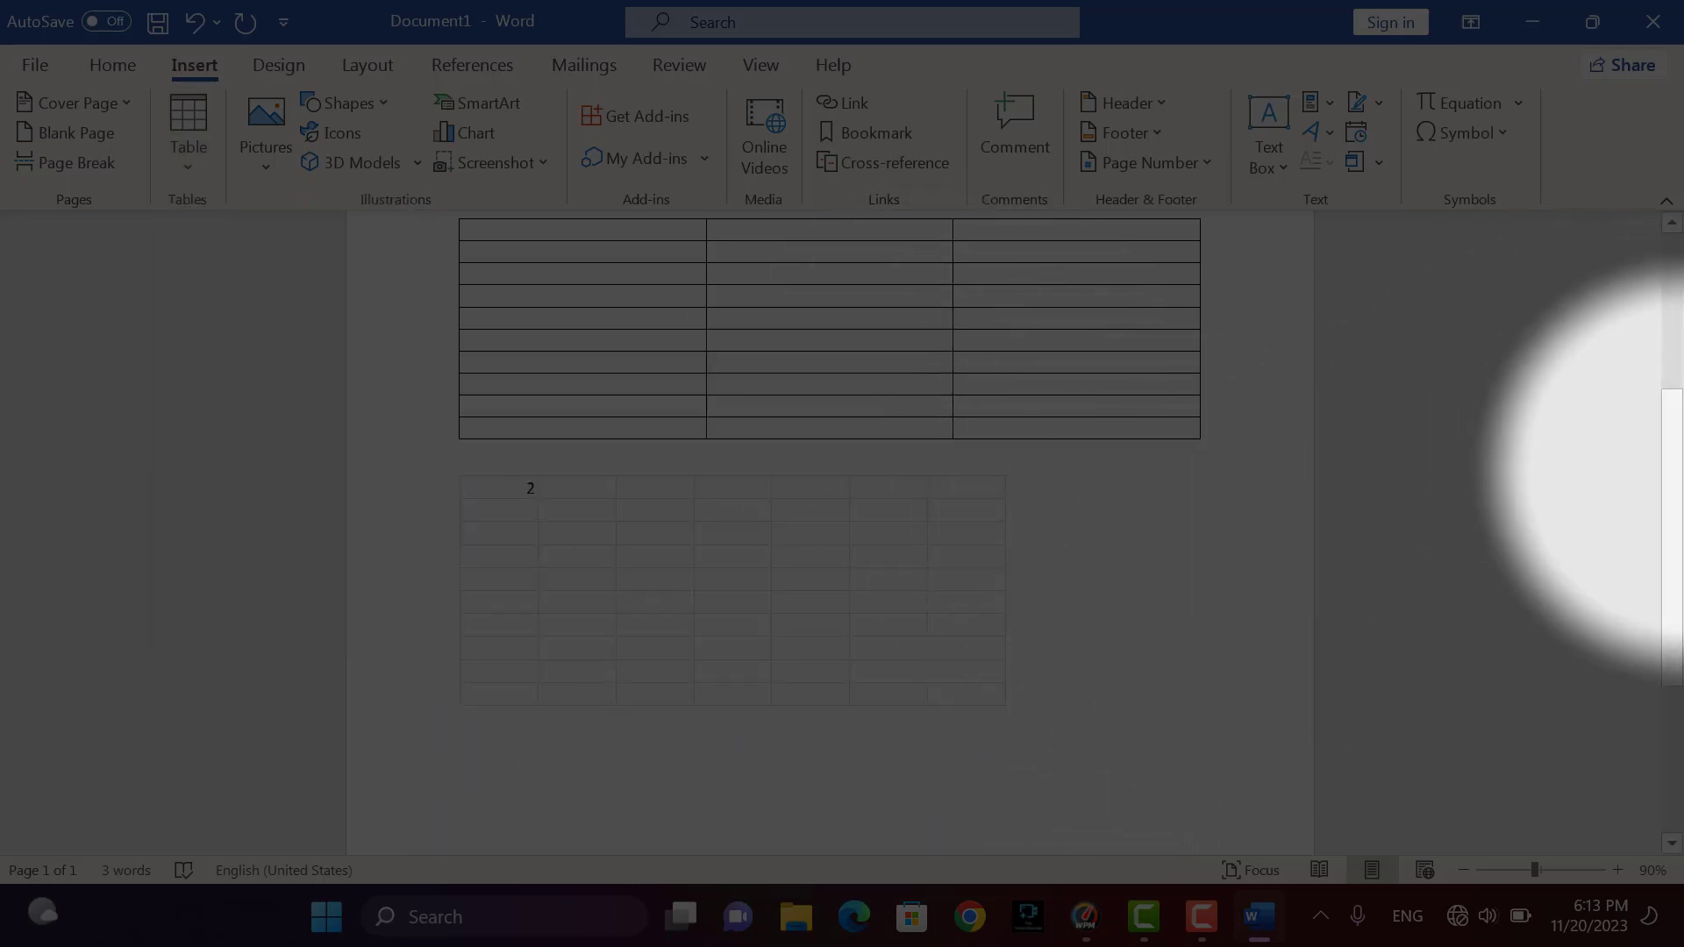
# Step: Insert the built-in Quick Table "With Subheads 1" on the line below the embedded spreadsheet
pyautogui.moveTo(1672, 452); pyautogui.dragTo(1681, 649)
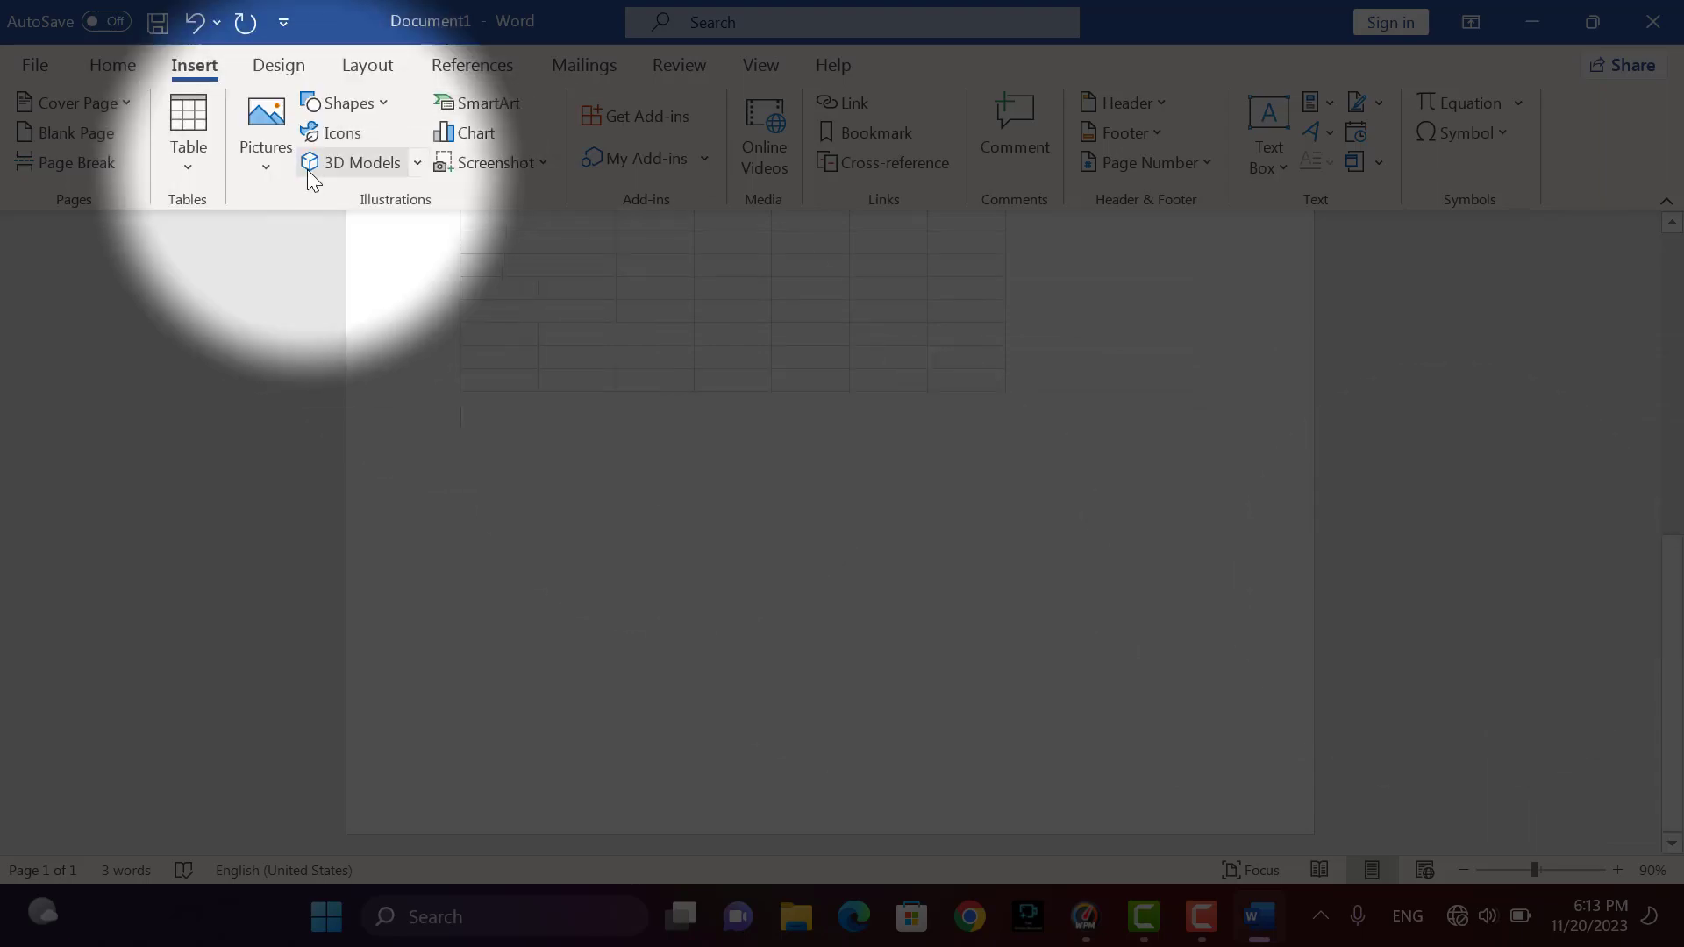
pyautogui.click(174, 161)
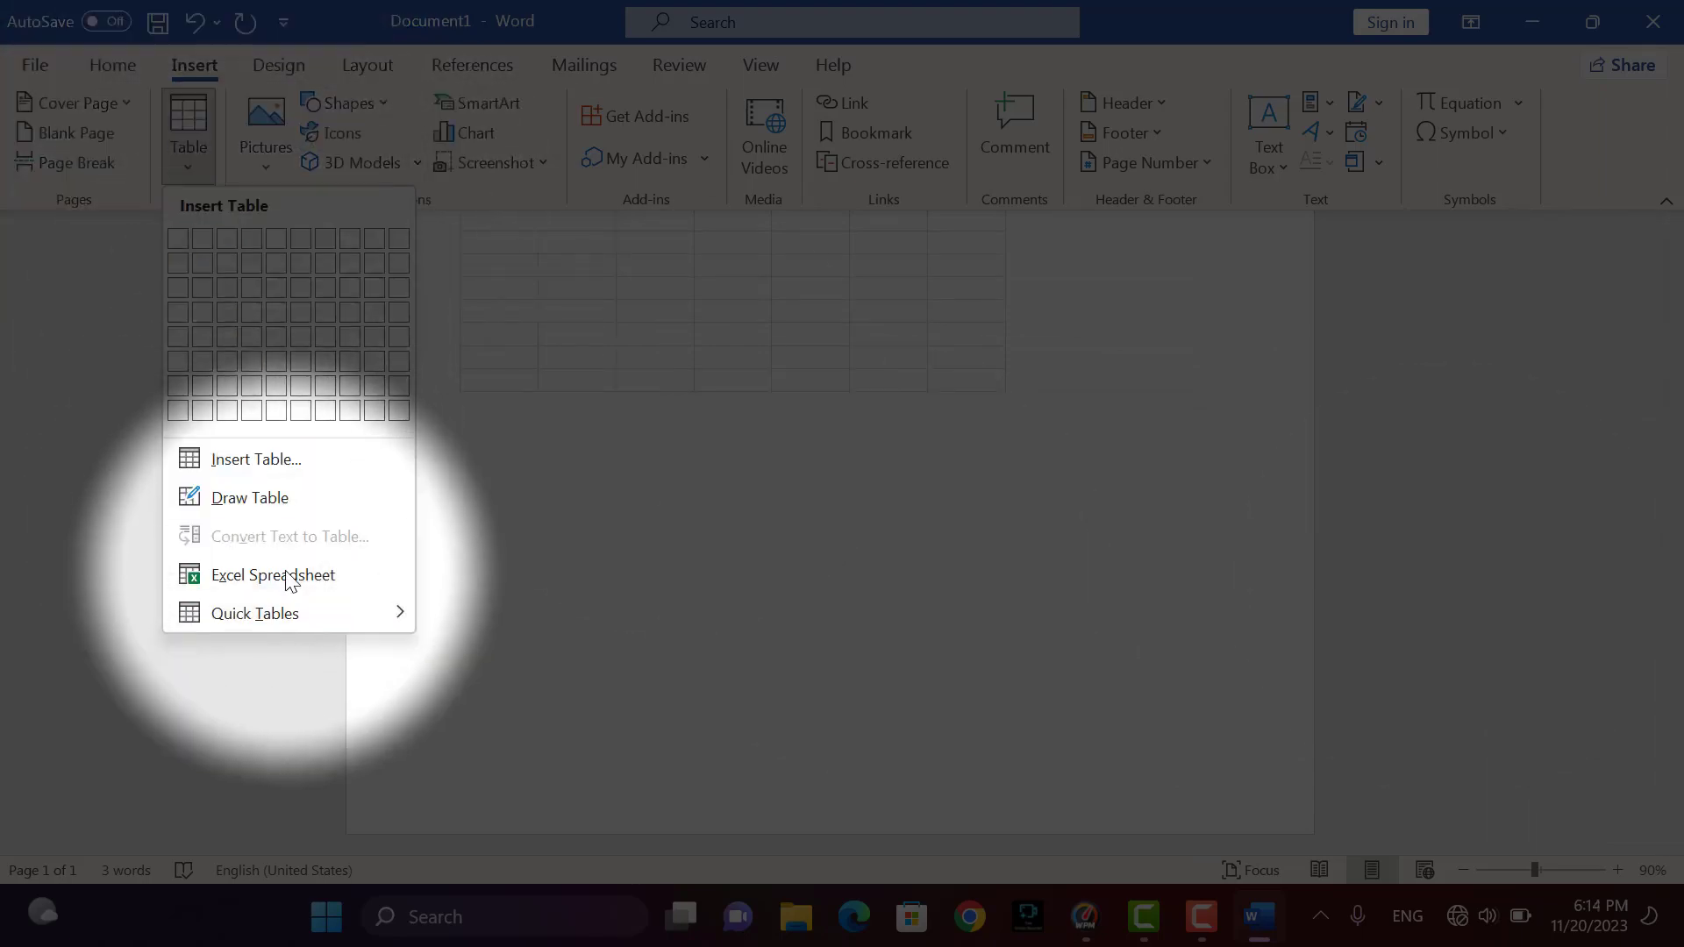
pyautogui.moveTo(321, 624)
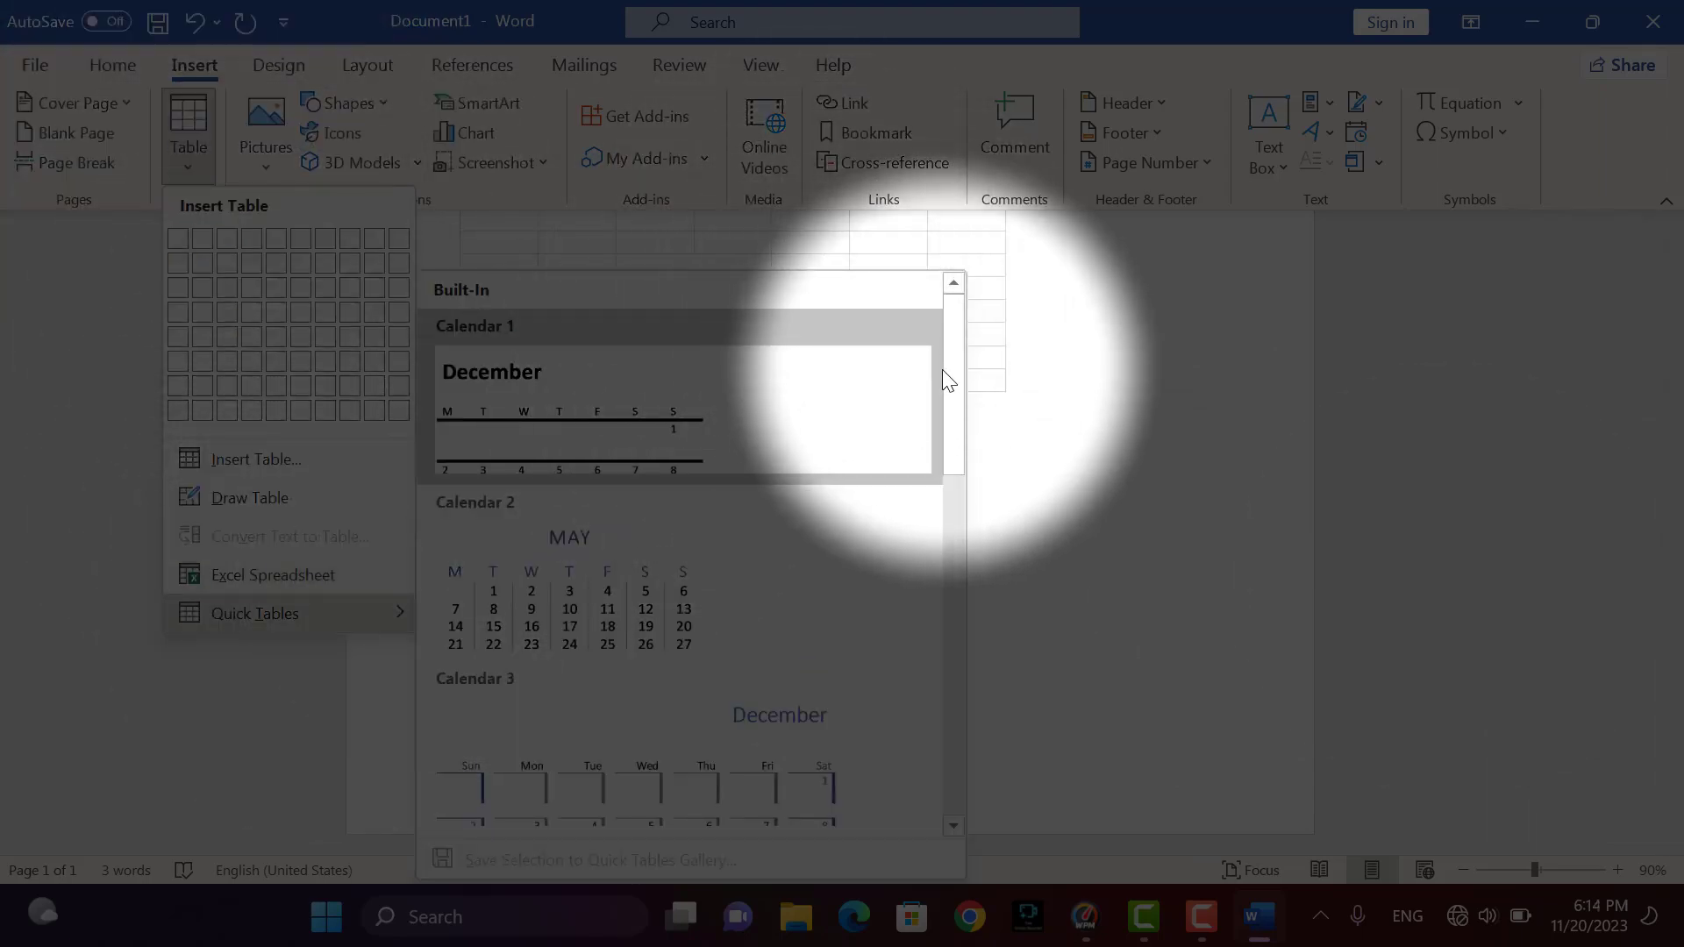
pyautogui.moveTo(953, 371); pyautogui.dragTo(963, 776)
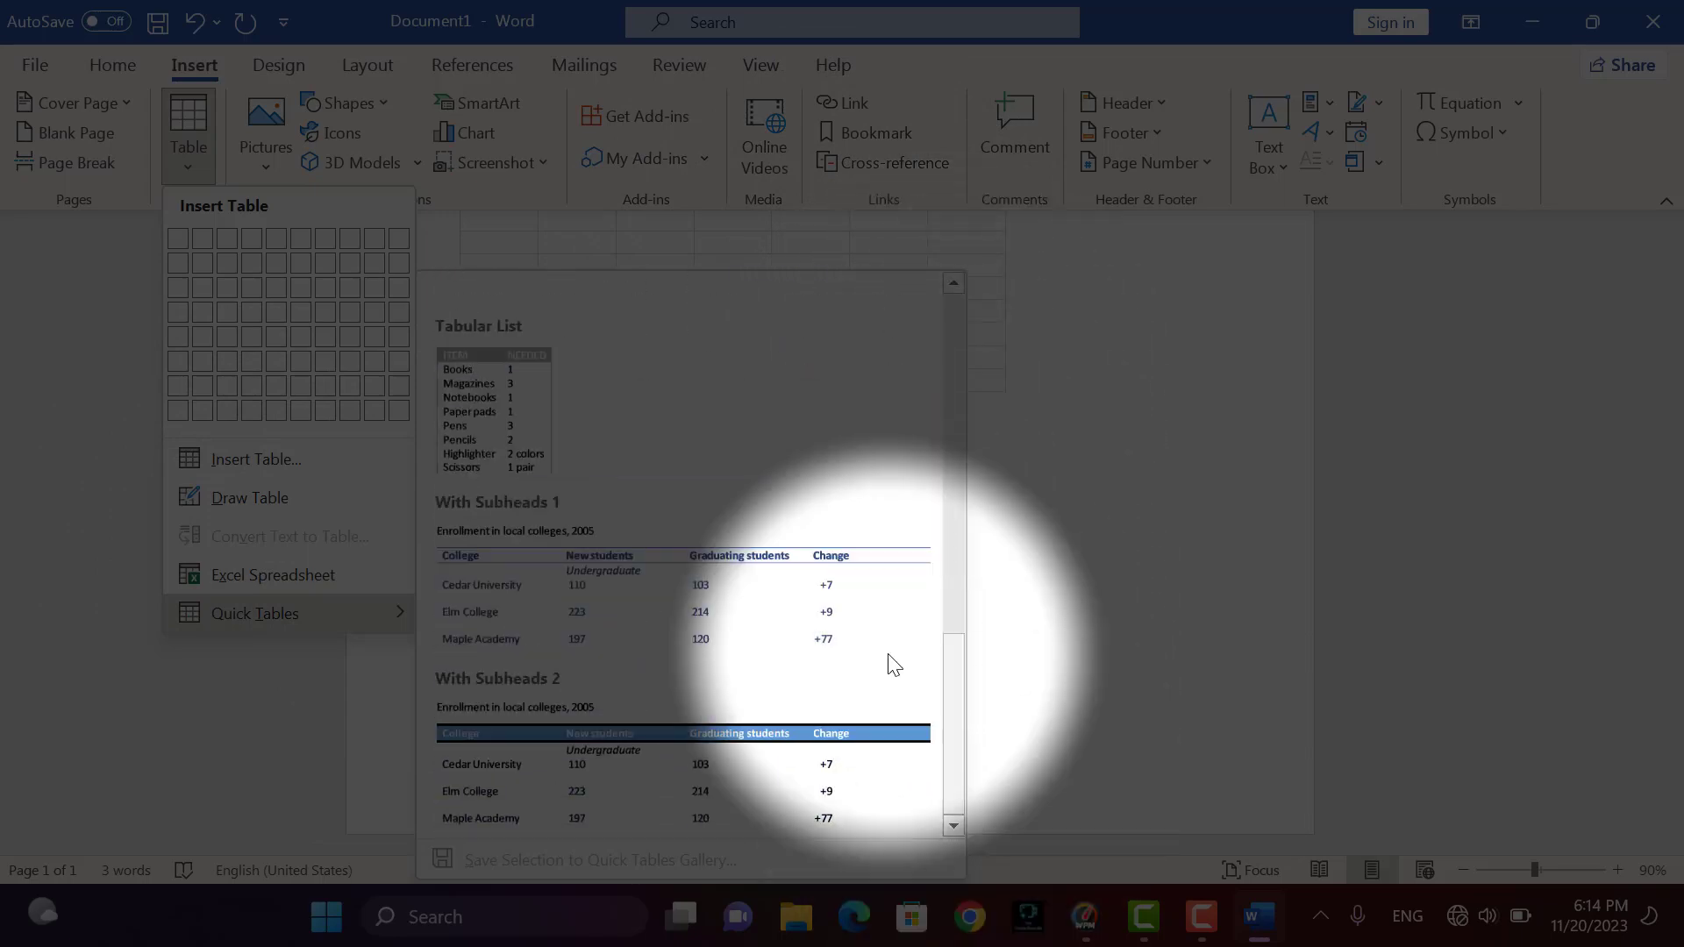
pyautogui.click(886, 653)
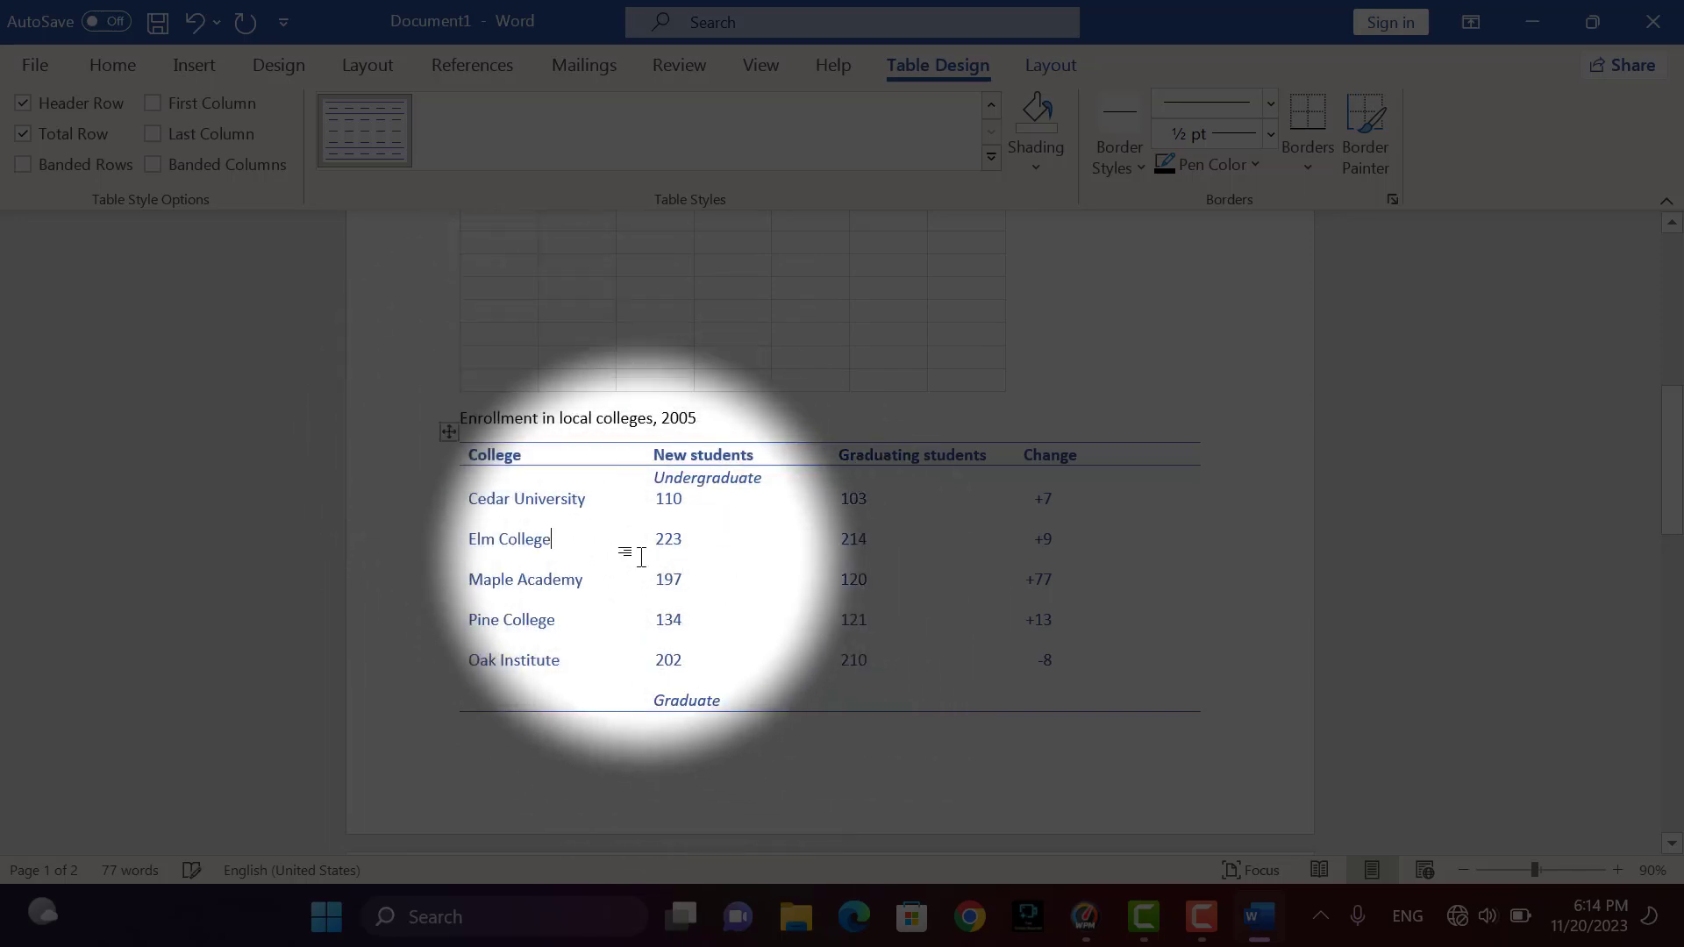
# Step: Delete the college enrollment table, keeping its title and source lines
pyautogui.click(586, 499)
pyautogui.click(720, 633)
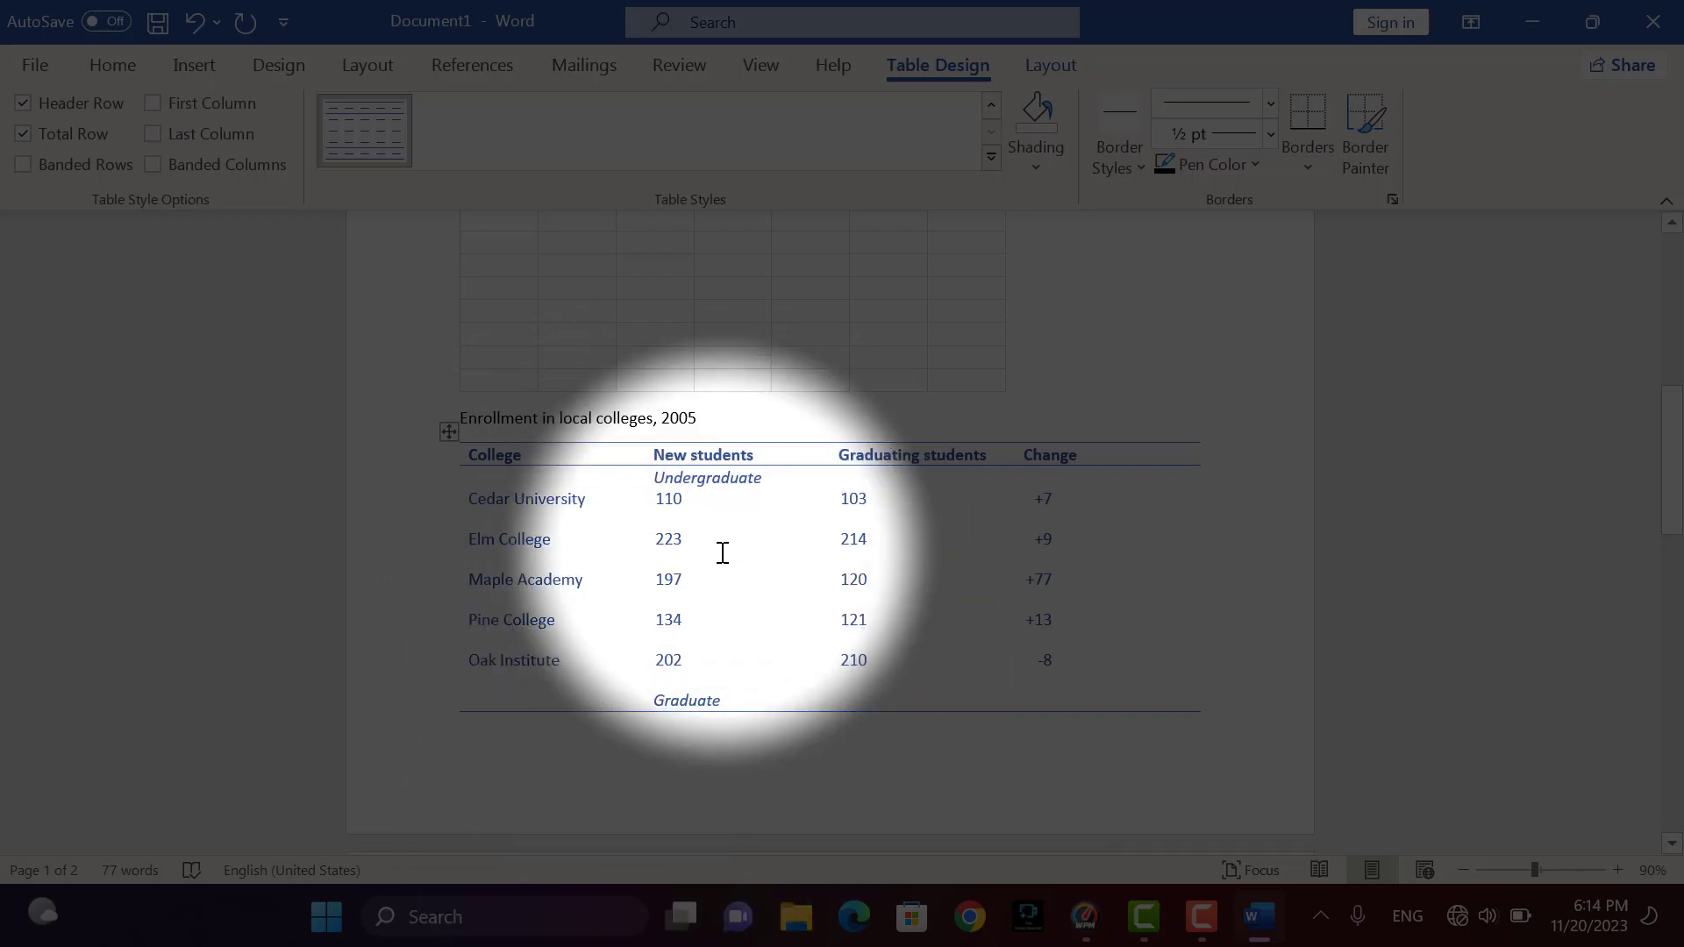
pyautogui.click(446, 431)
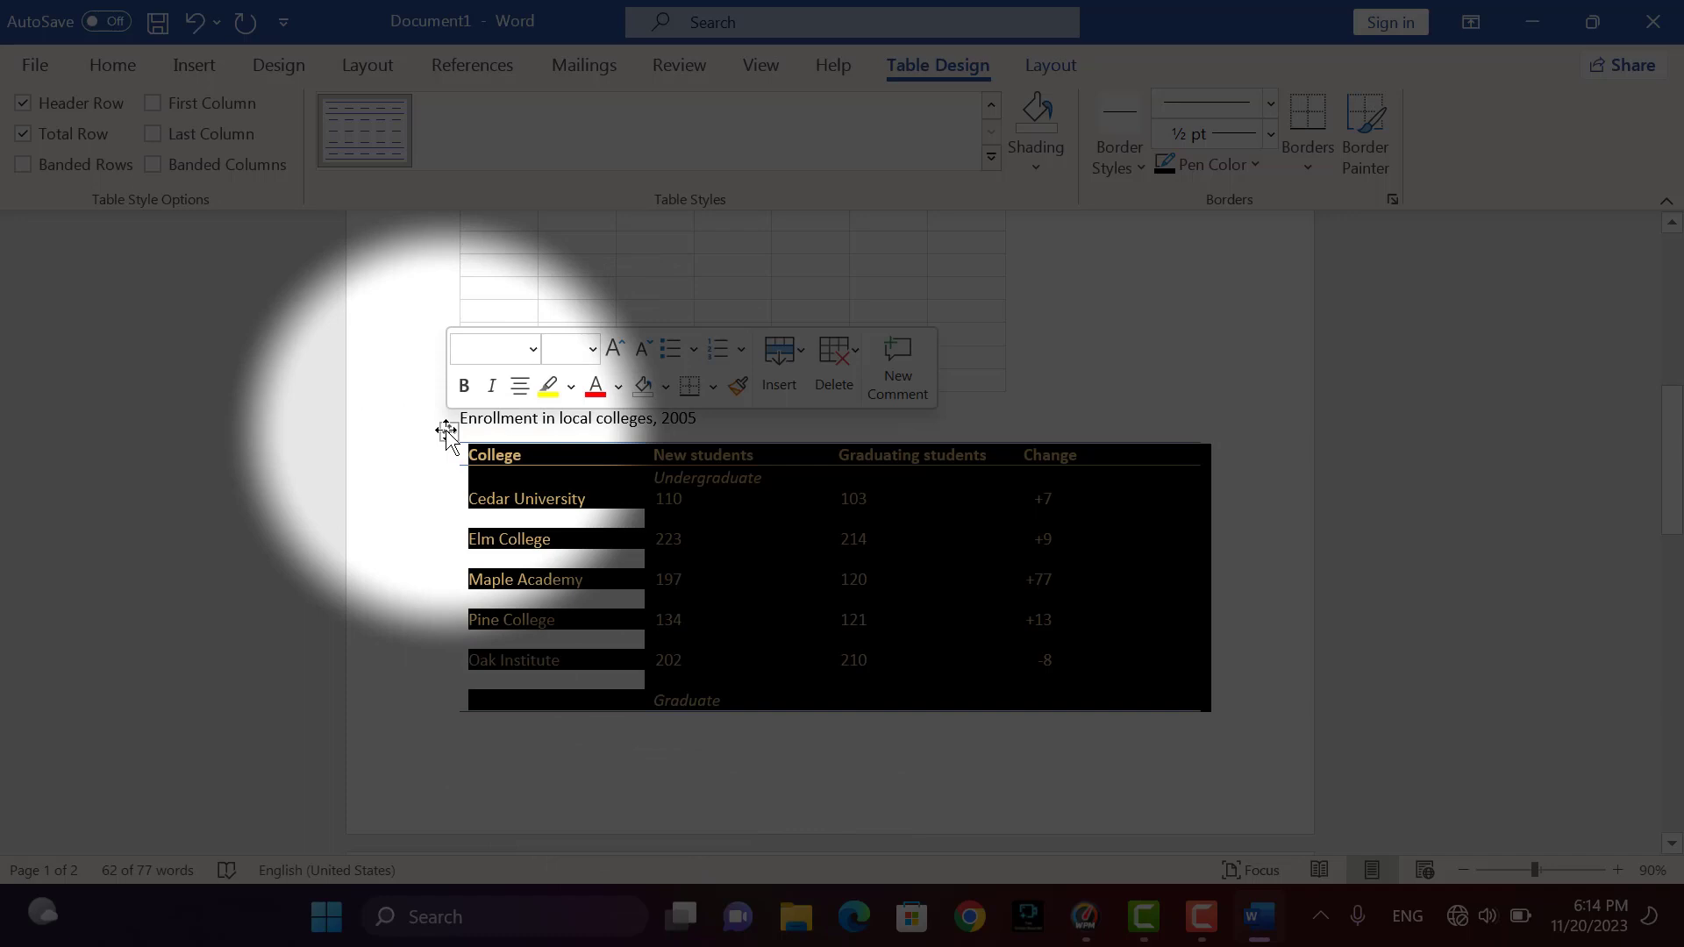
pyautogui.press('BackSpace')
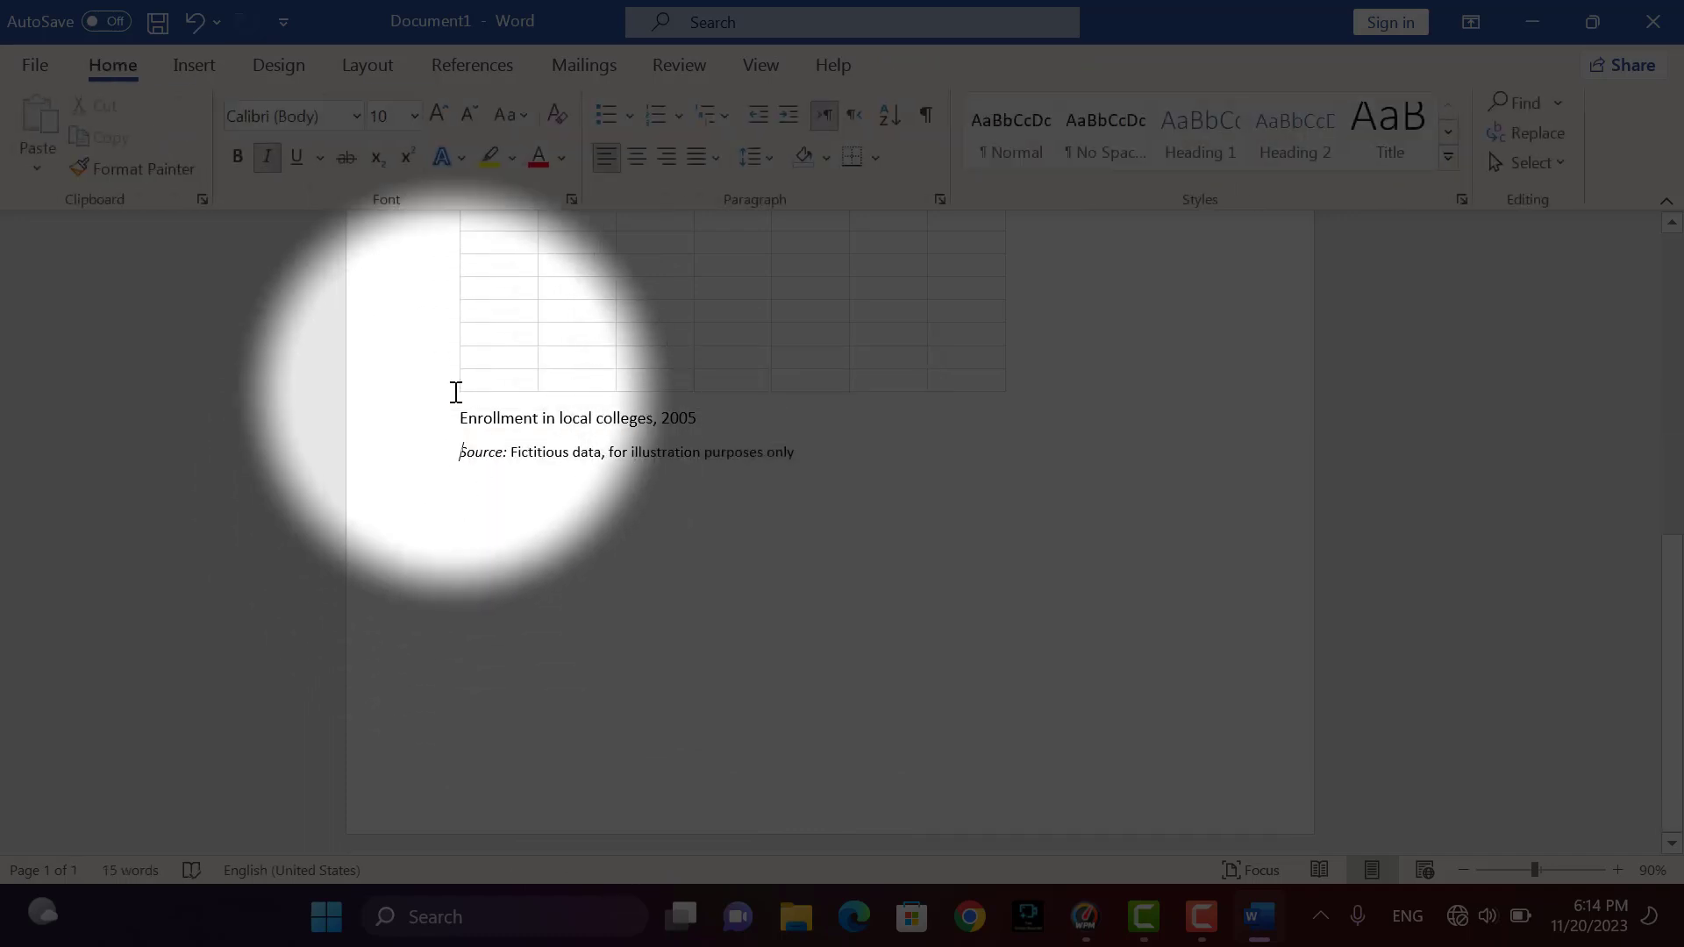
# Step: Use Draw Table to draw a diagonal line across the middle cell of the 3-column table's first row
pyautogui.click(186, 66)
pyautogui.click(182, 171)
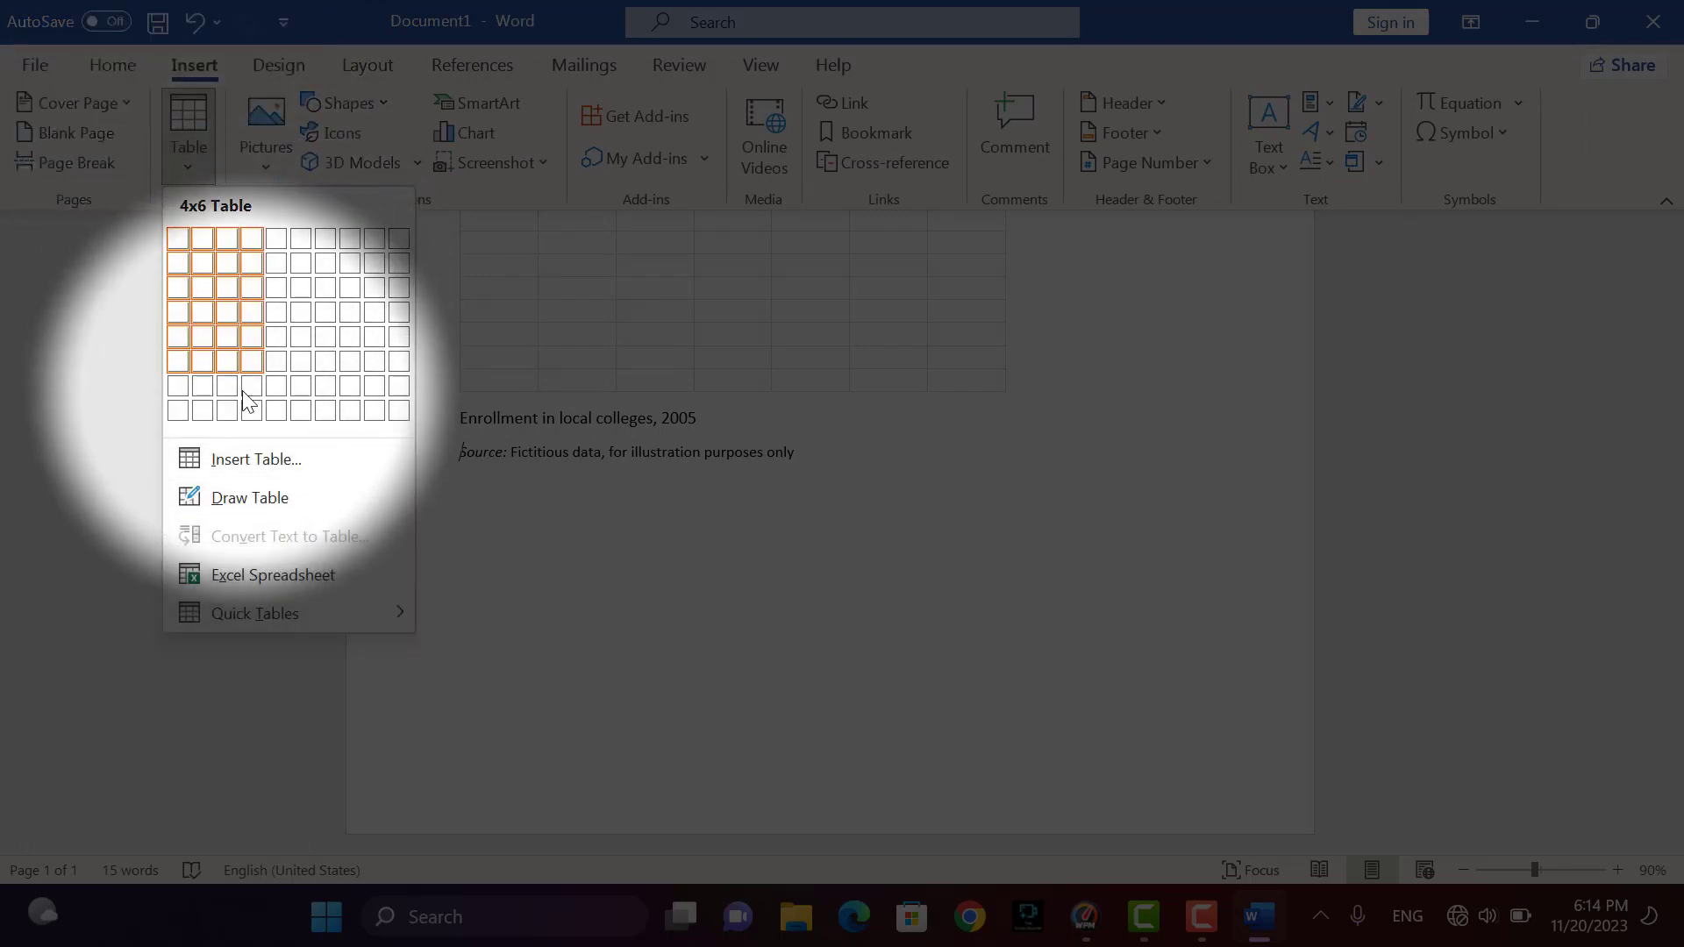
pyautogui.moveTo(397, 613)
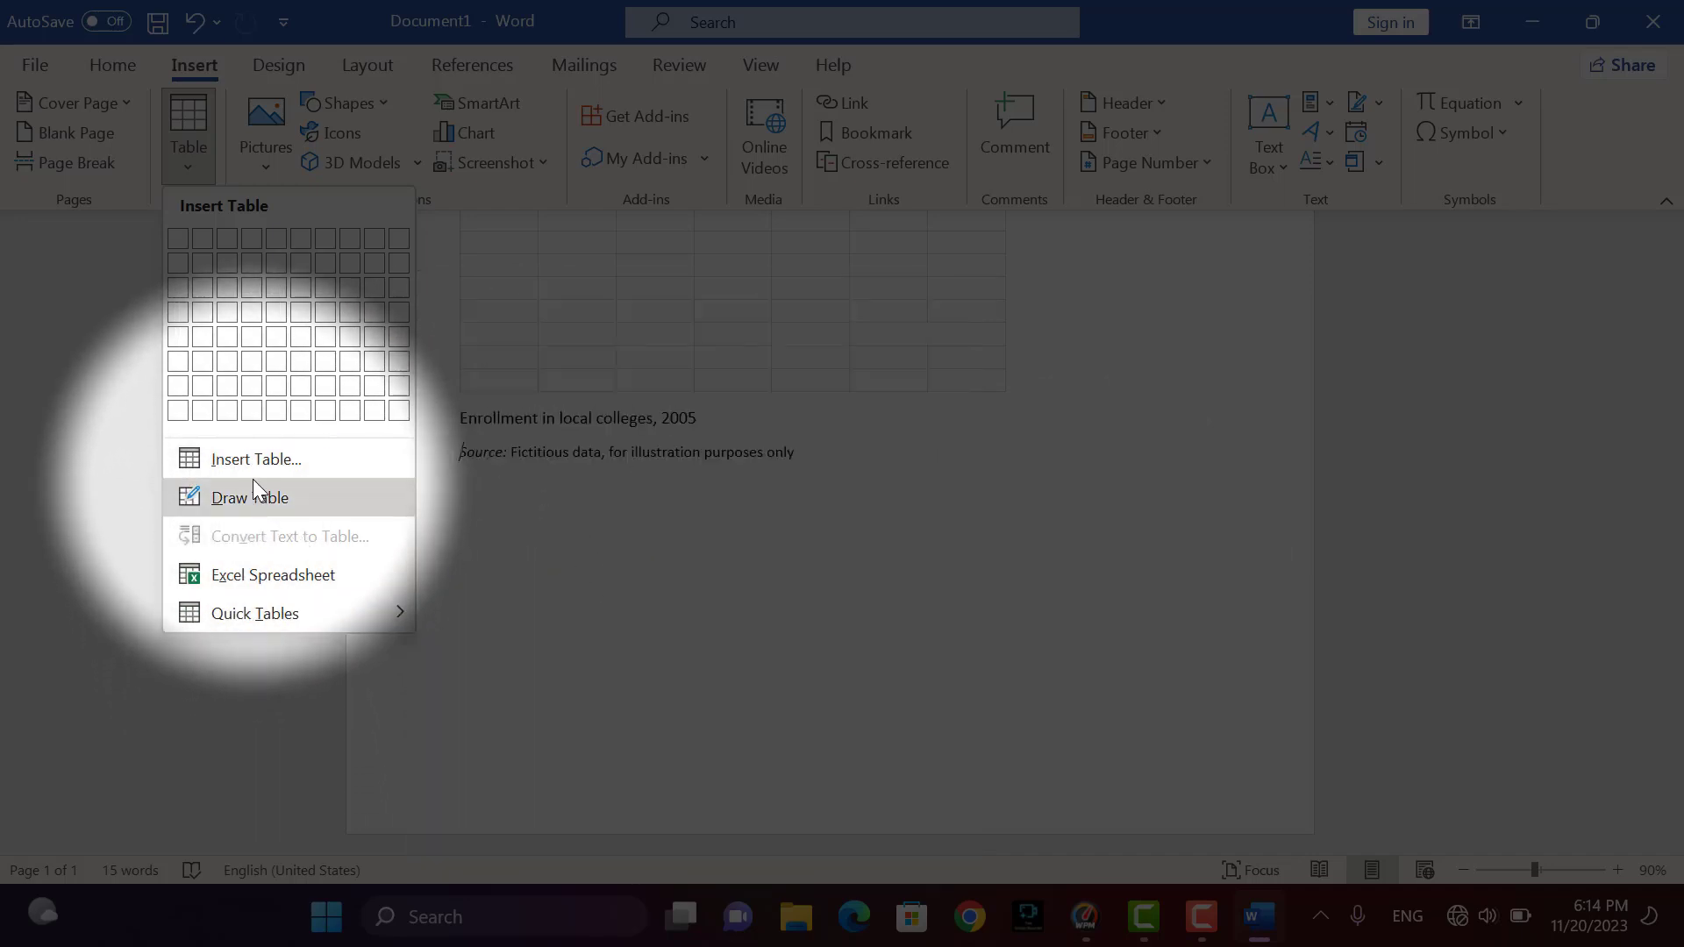
pyautogui.click(253, 481)
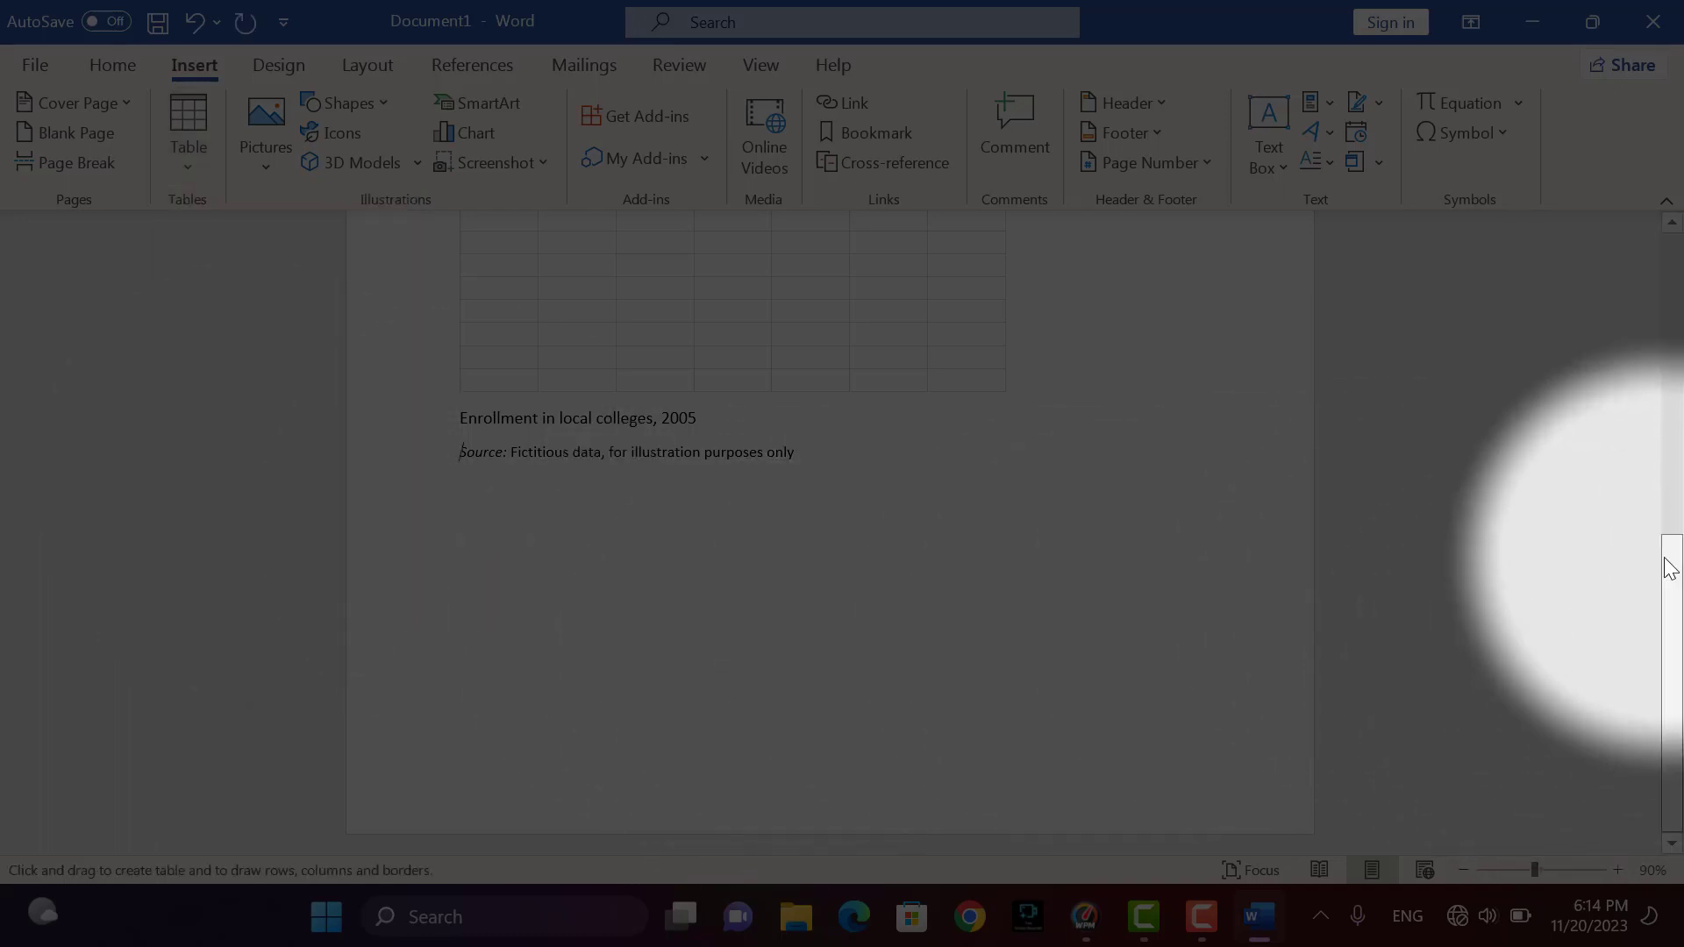
pyautogui.moveTo(1669, 556); pyautogui.dragTo(1637, 277)
pyautogui.scroll(2, 1636, 277)
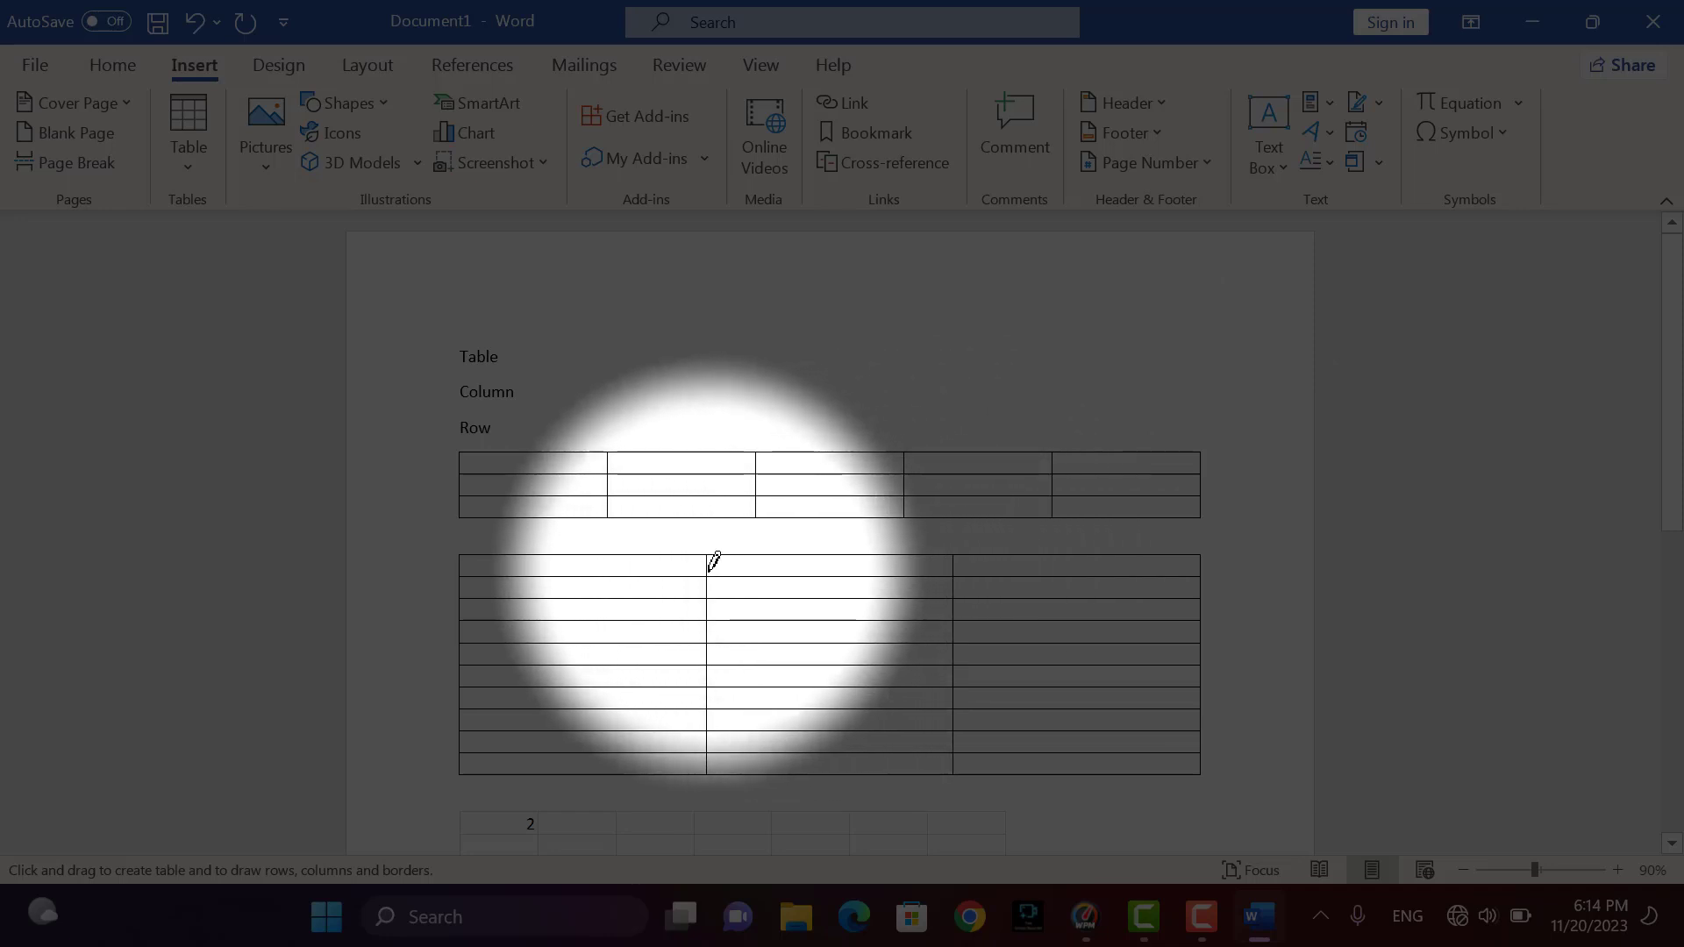
pyautogui.moveTo(708, 570)
pyautogui.mouseDown()
pyautogui.moveTo(857, 546)
pyautogui.moveTo(955, 556)
pyautogui.mouseUp()
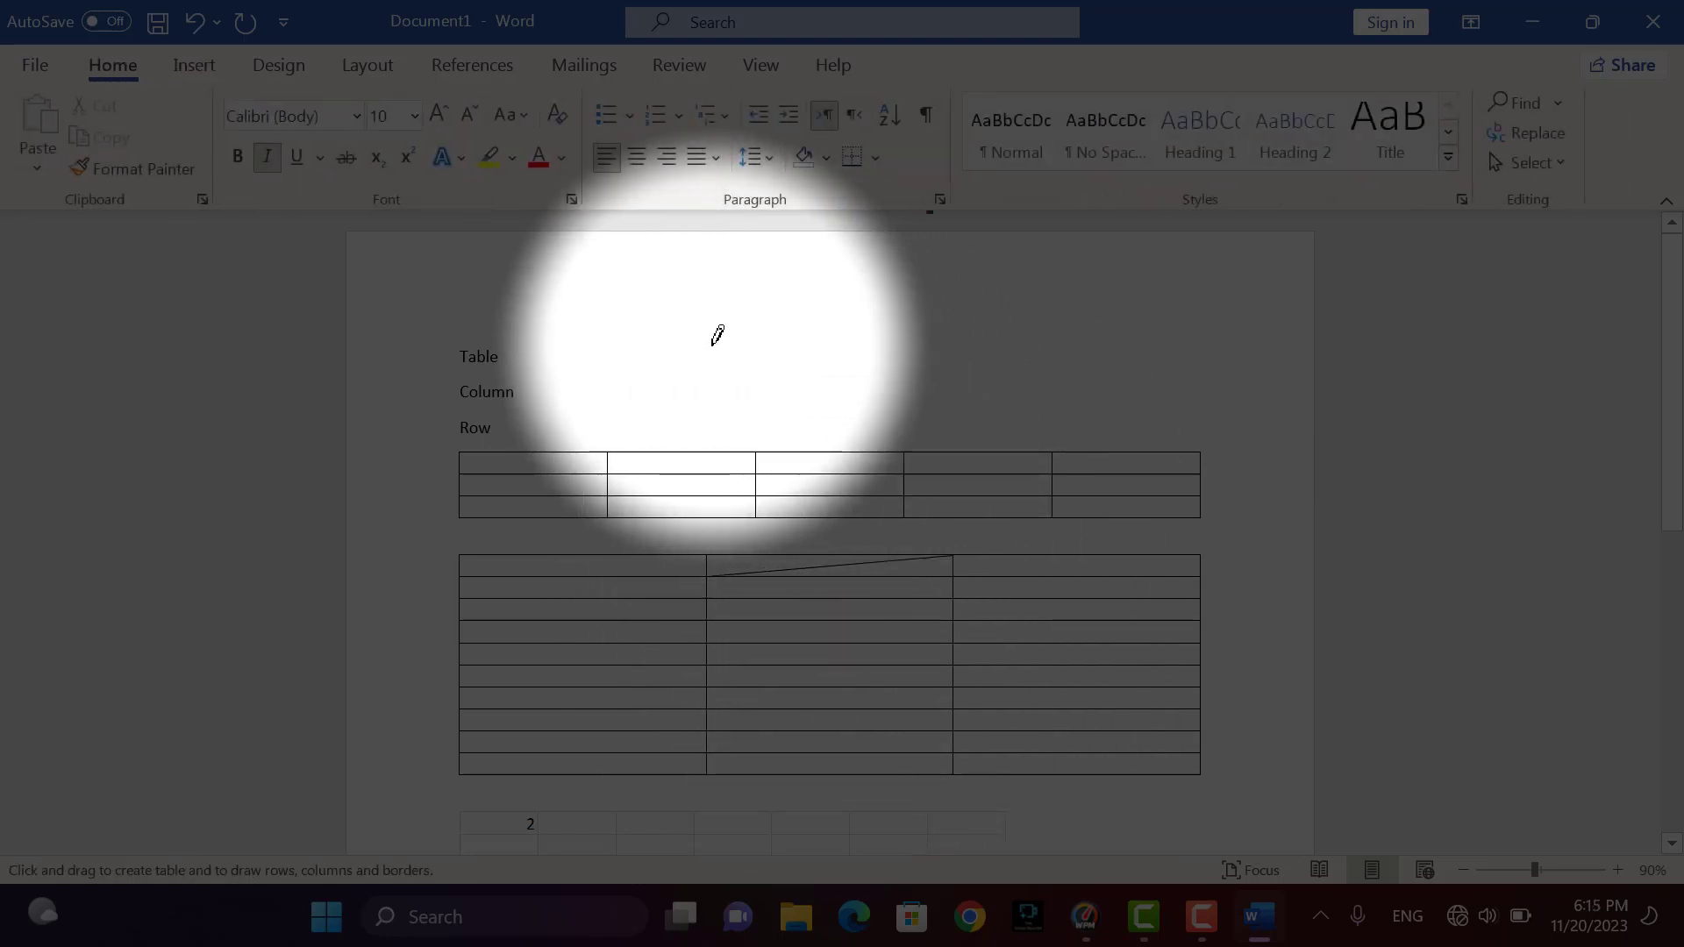
# Step: Draw two single-cell tables beside the heading text, one about 1.09" wide and 0.32" high, the other about 0.66" high, and stop drawing
pyautogui.moveTo(712, 346); pyautogui.dragTo(837, 383)
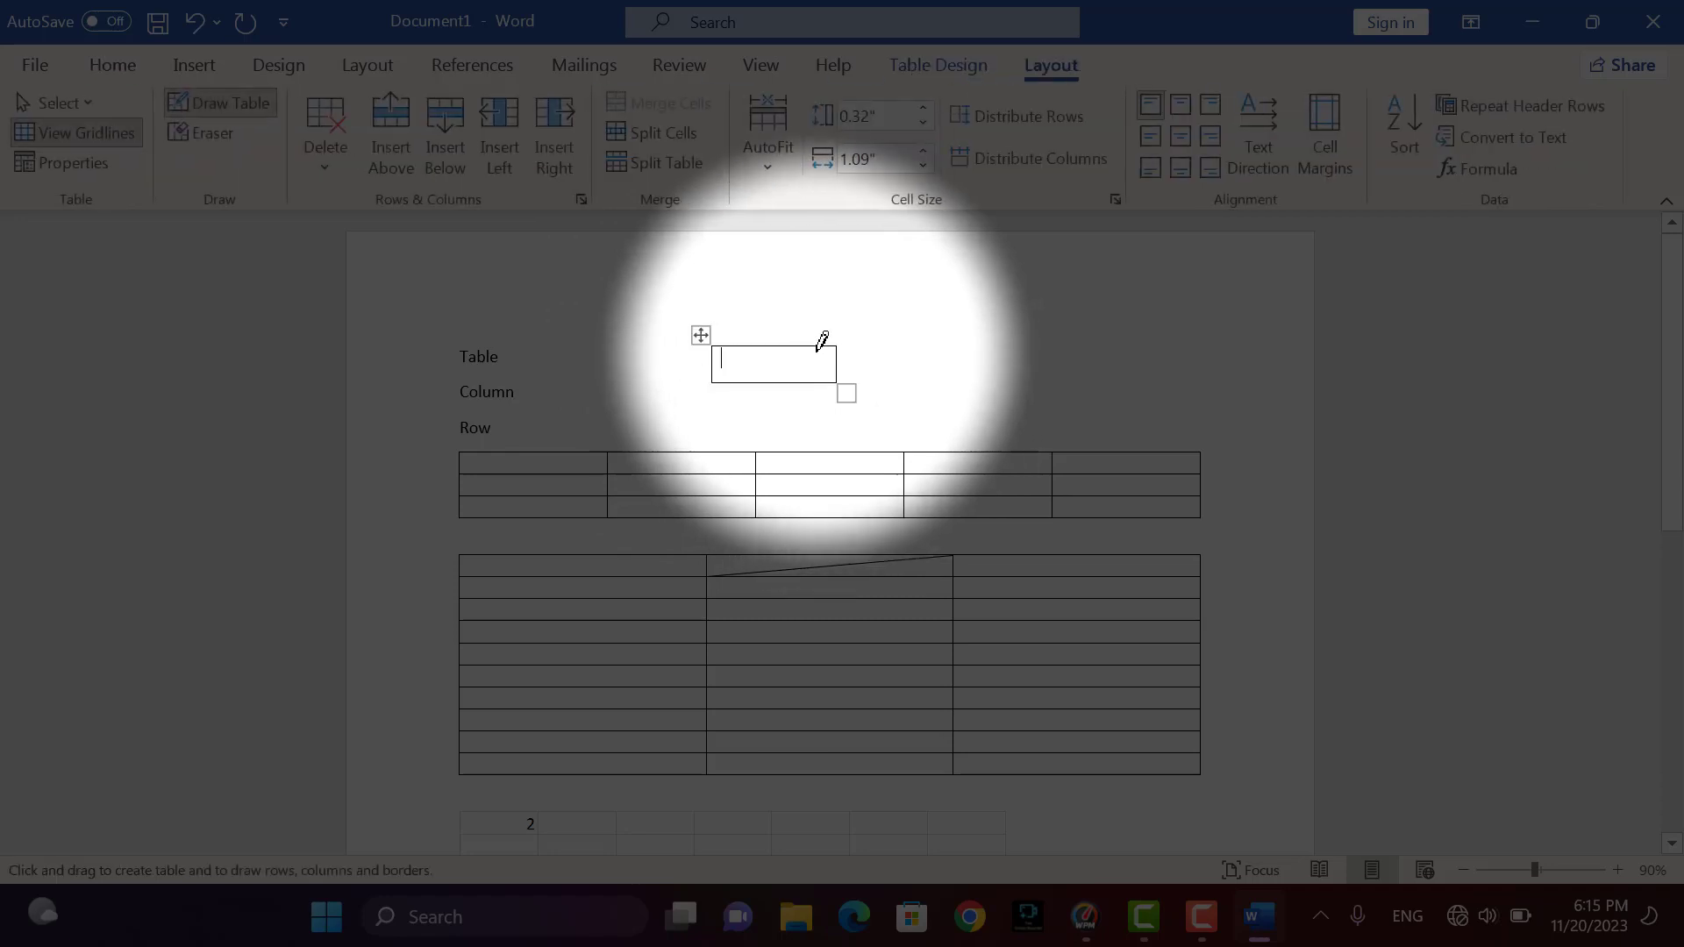
pyautogui.moveTo(846, 310); pyautogui.dragTo(919, 386)
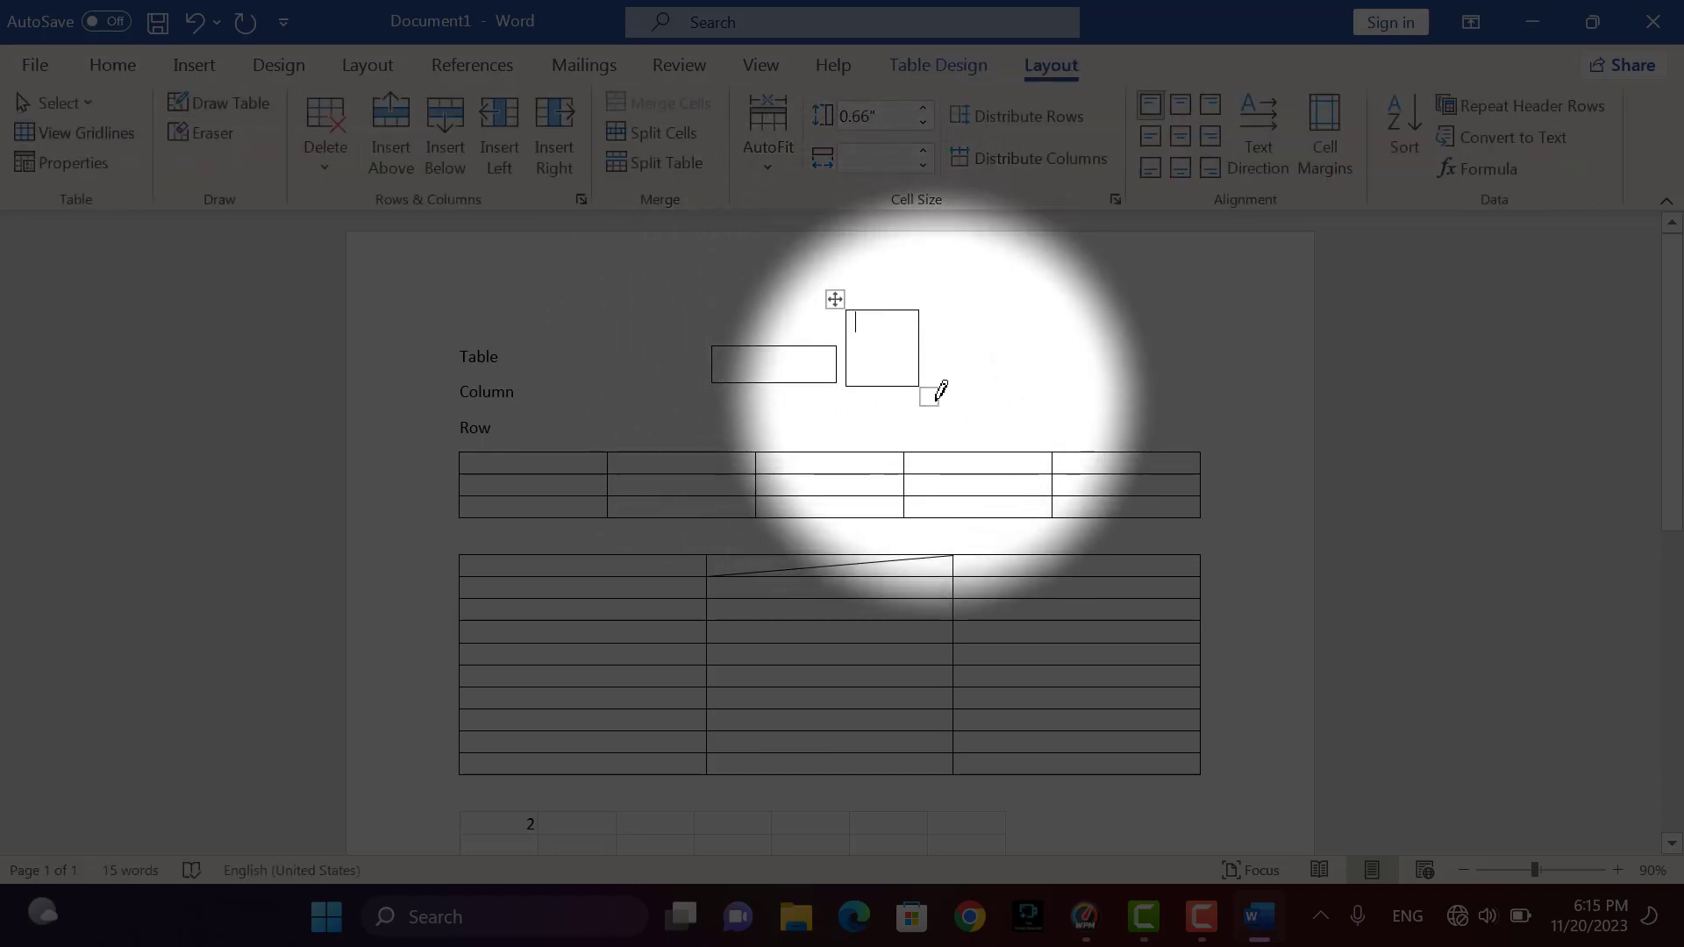
pyautogui.click(948, 321)
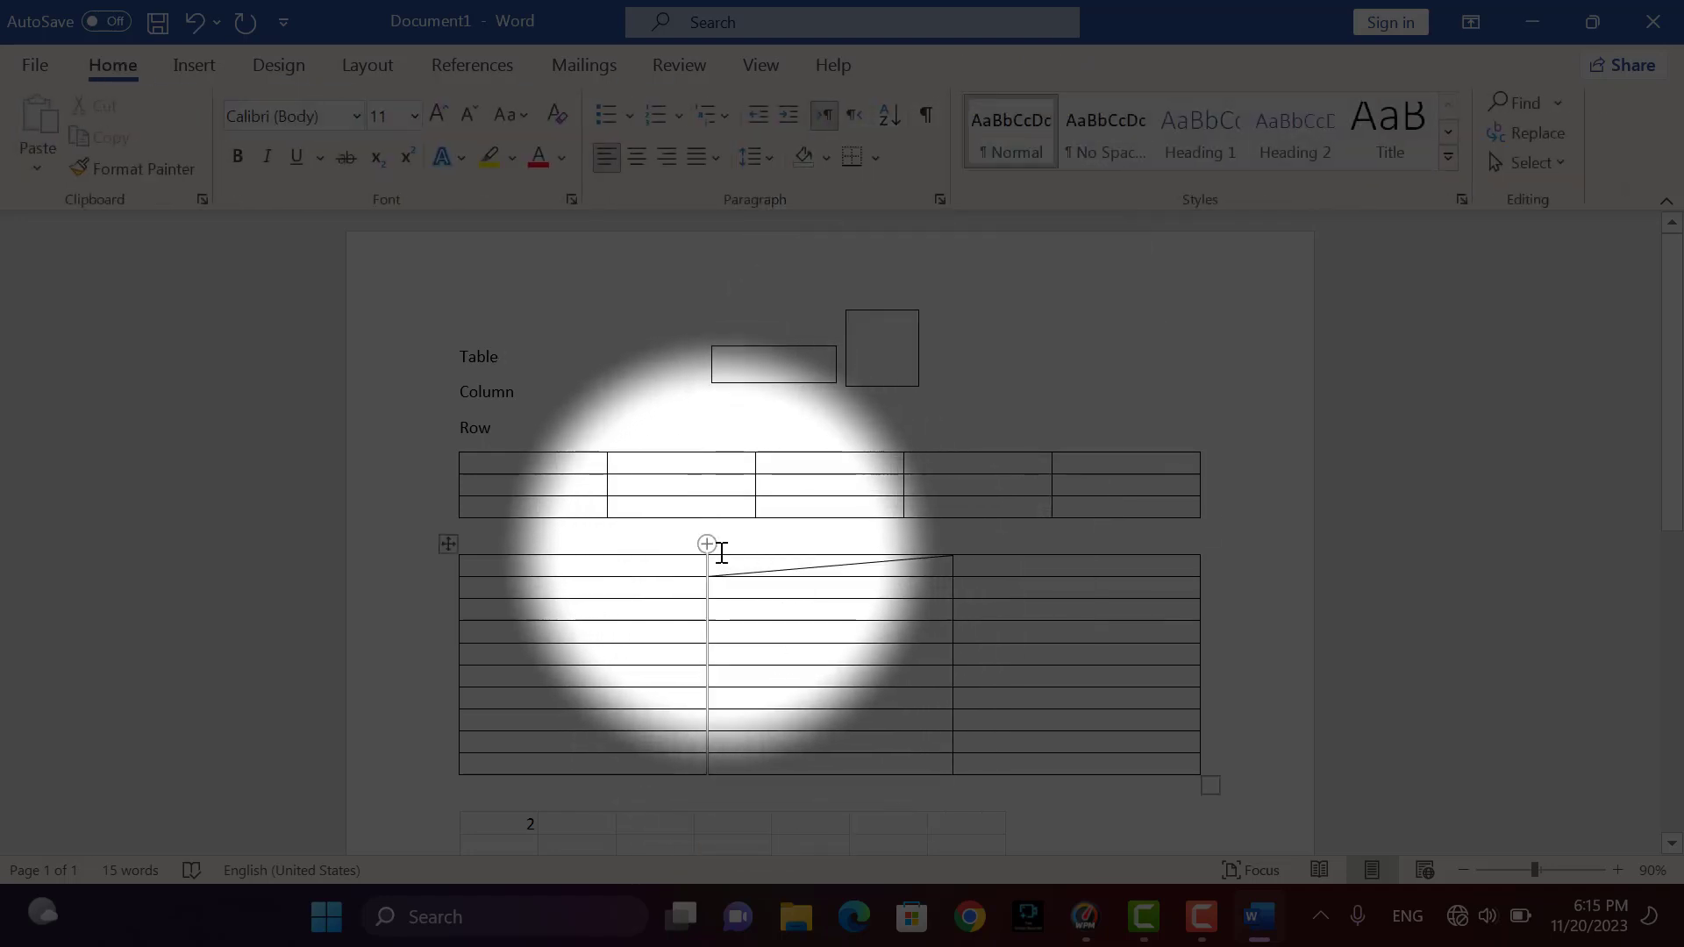
# Step: Use Draw Table to split the first column's top two cells in the 3-column table with a vertical line
pyautogui.click(625, 588)
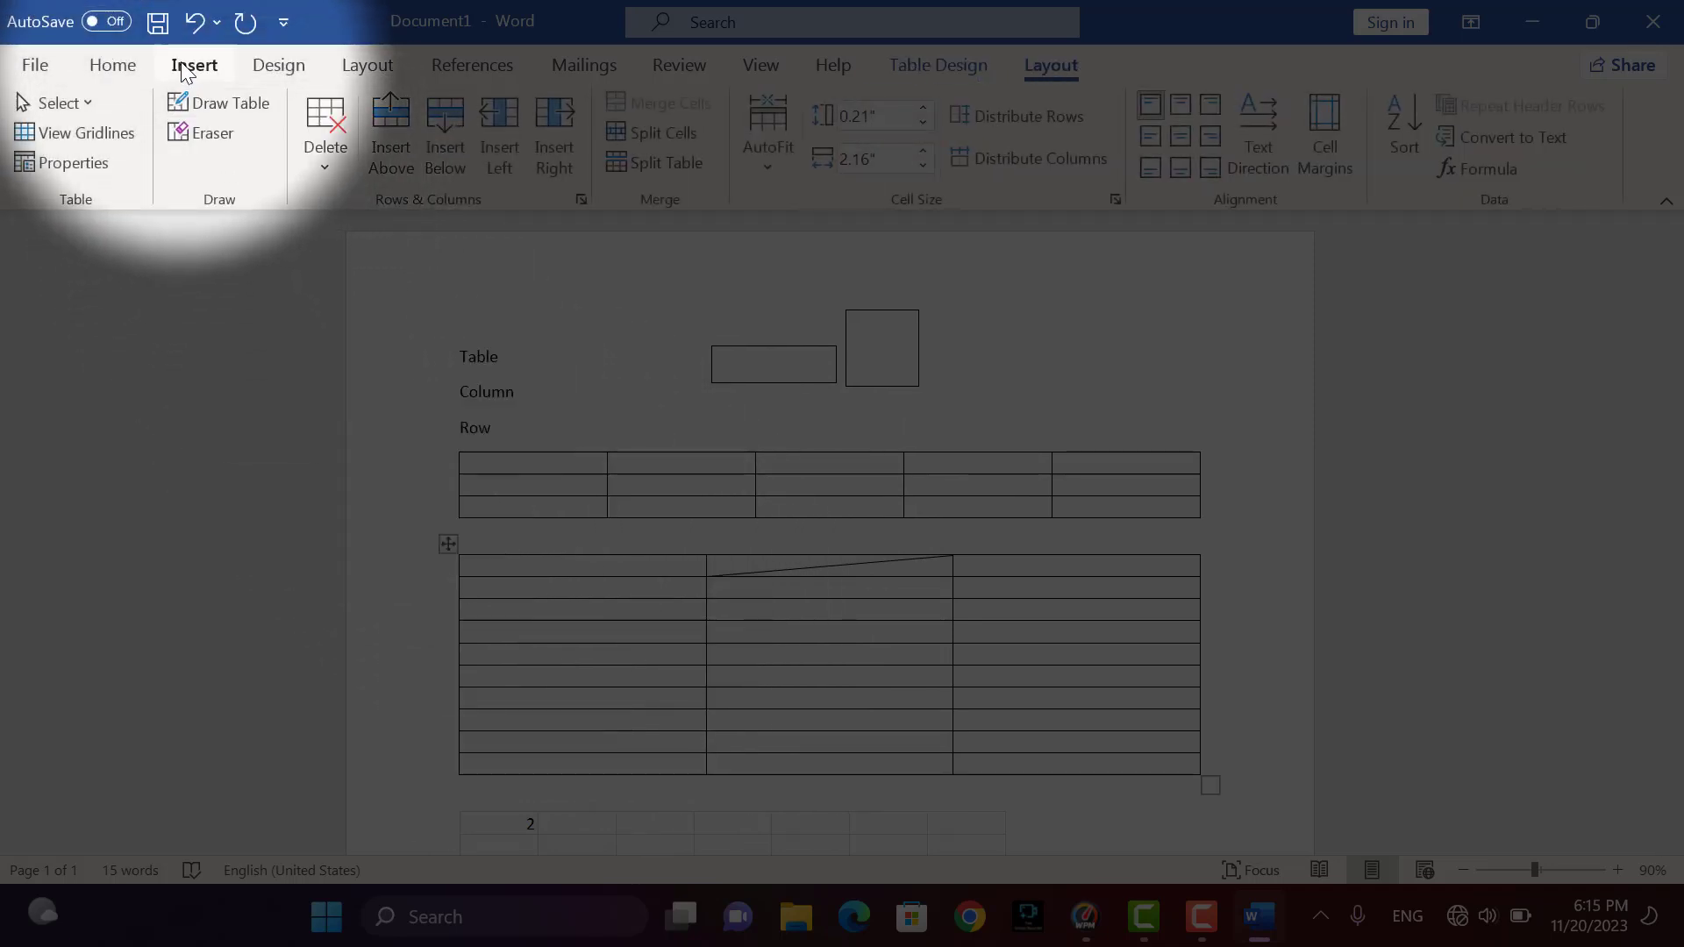
pyautogui.click(186, 69)
pyautogui.click(186, 163)
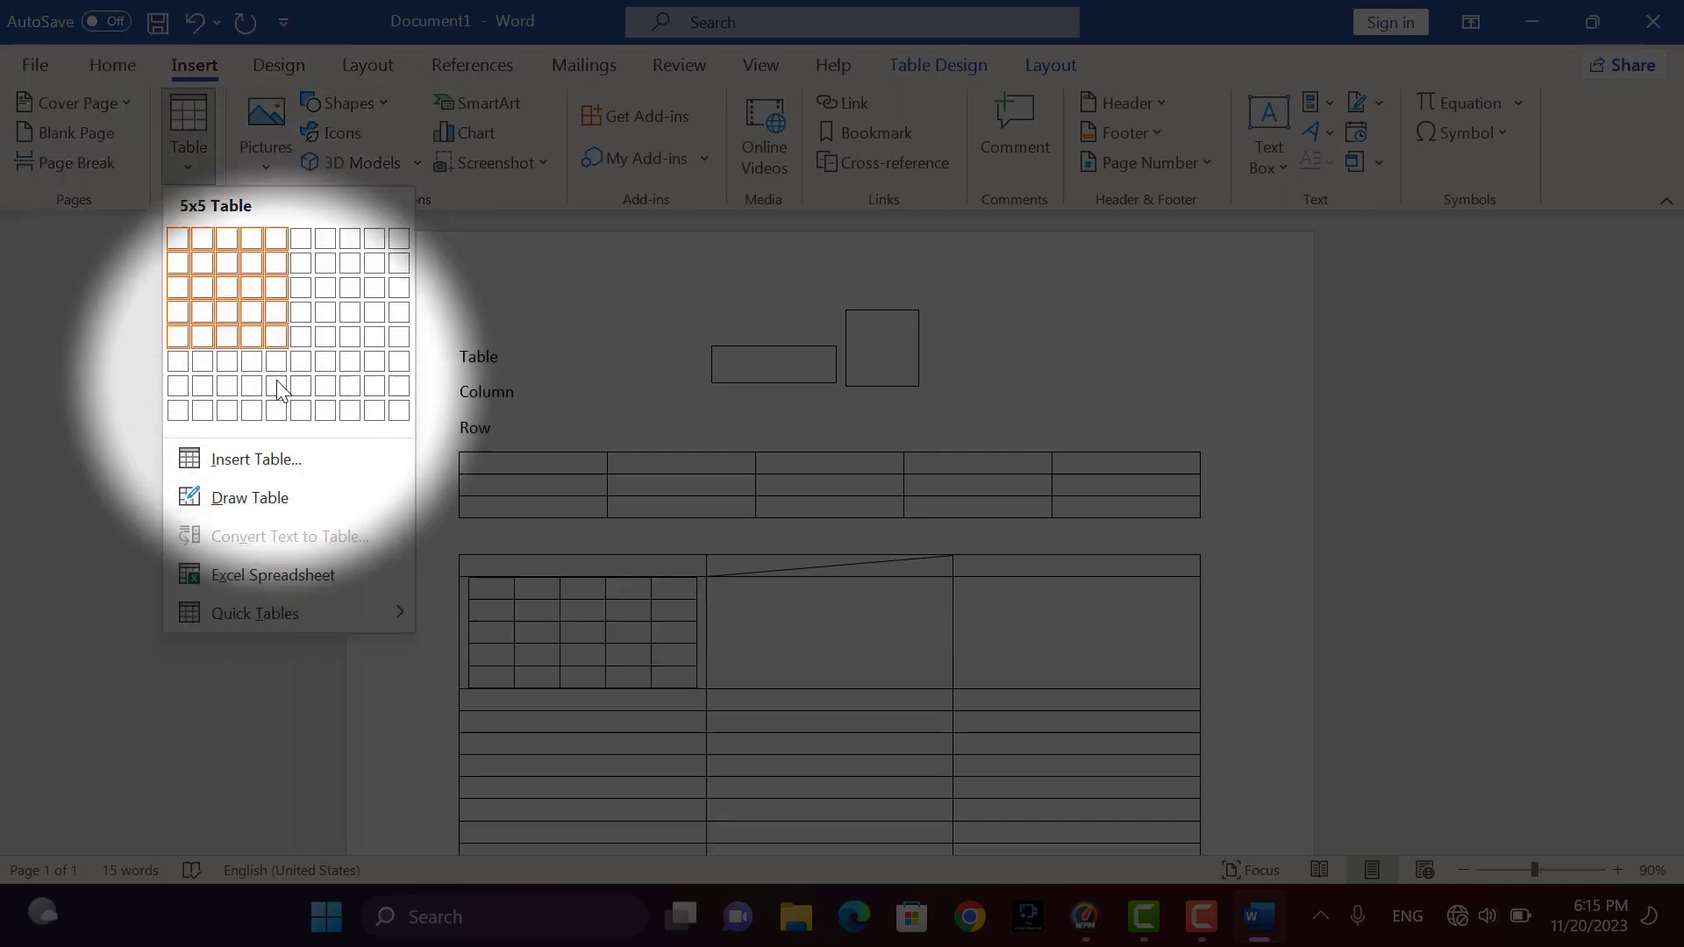
pyautogui.click(282, 497)
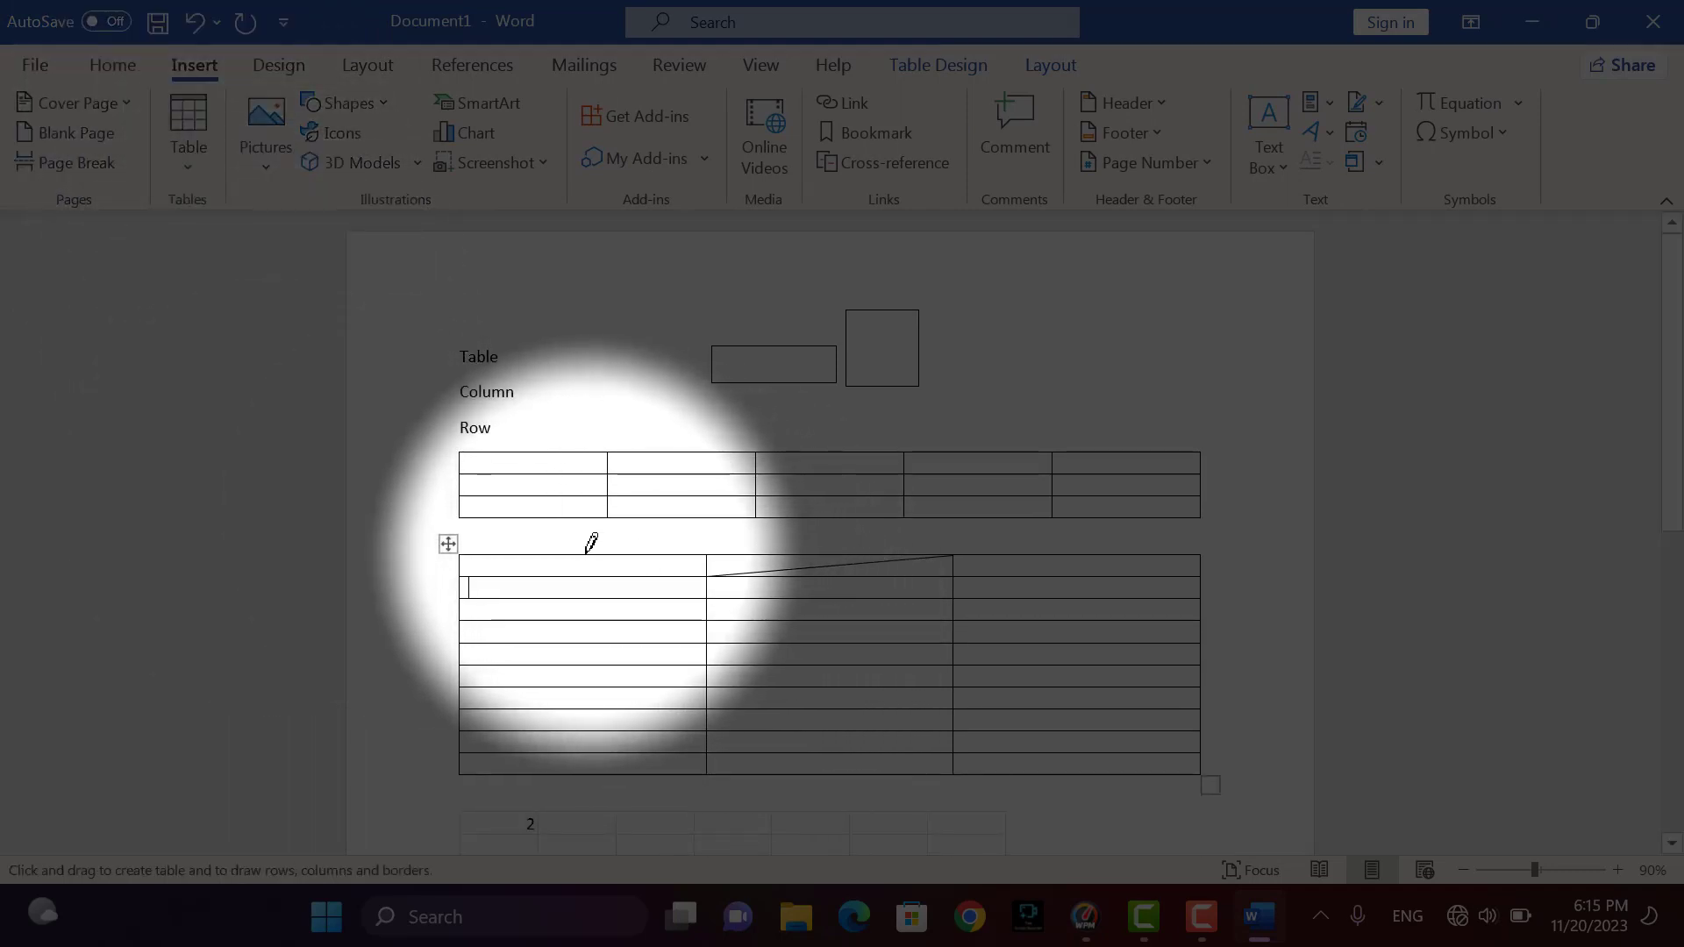
pyautogui.moveTo(584, 562); pyautogui.dragTo(692, 657)
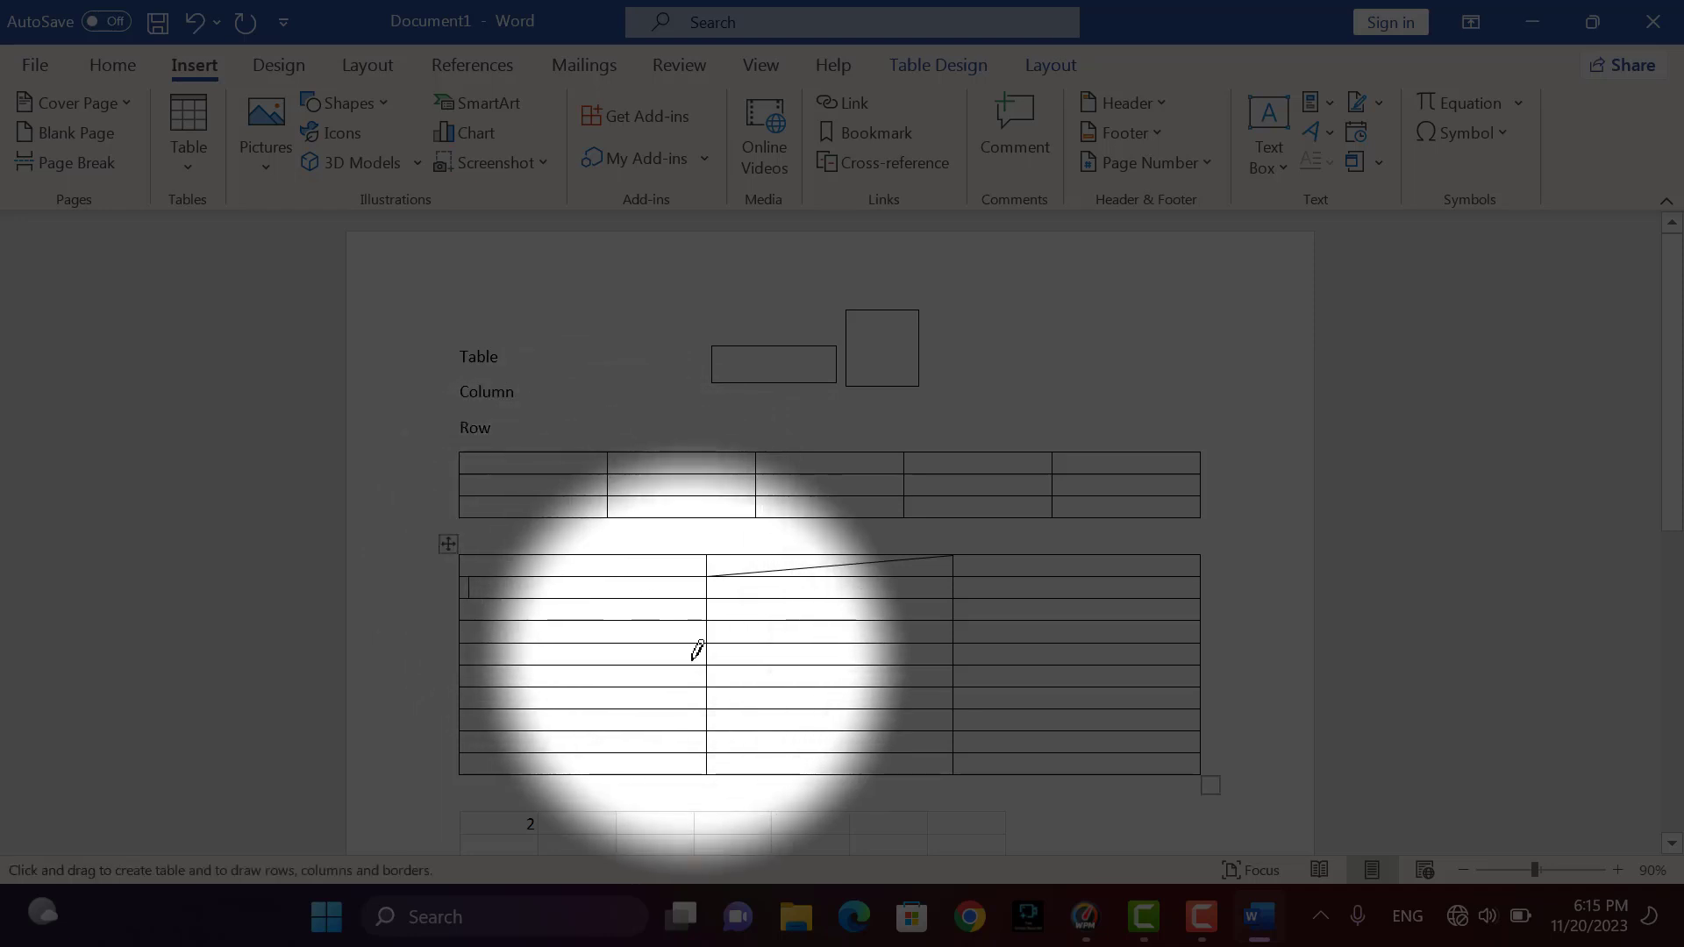
pyautogui.moveTo(573, 570); pyautogui.dragTo(575, 599)
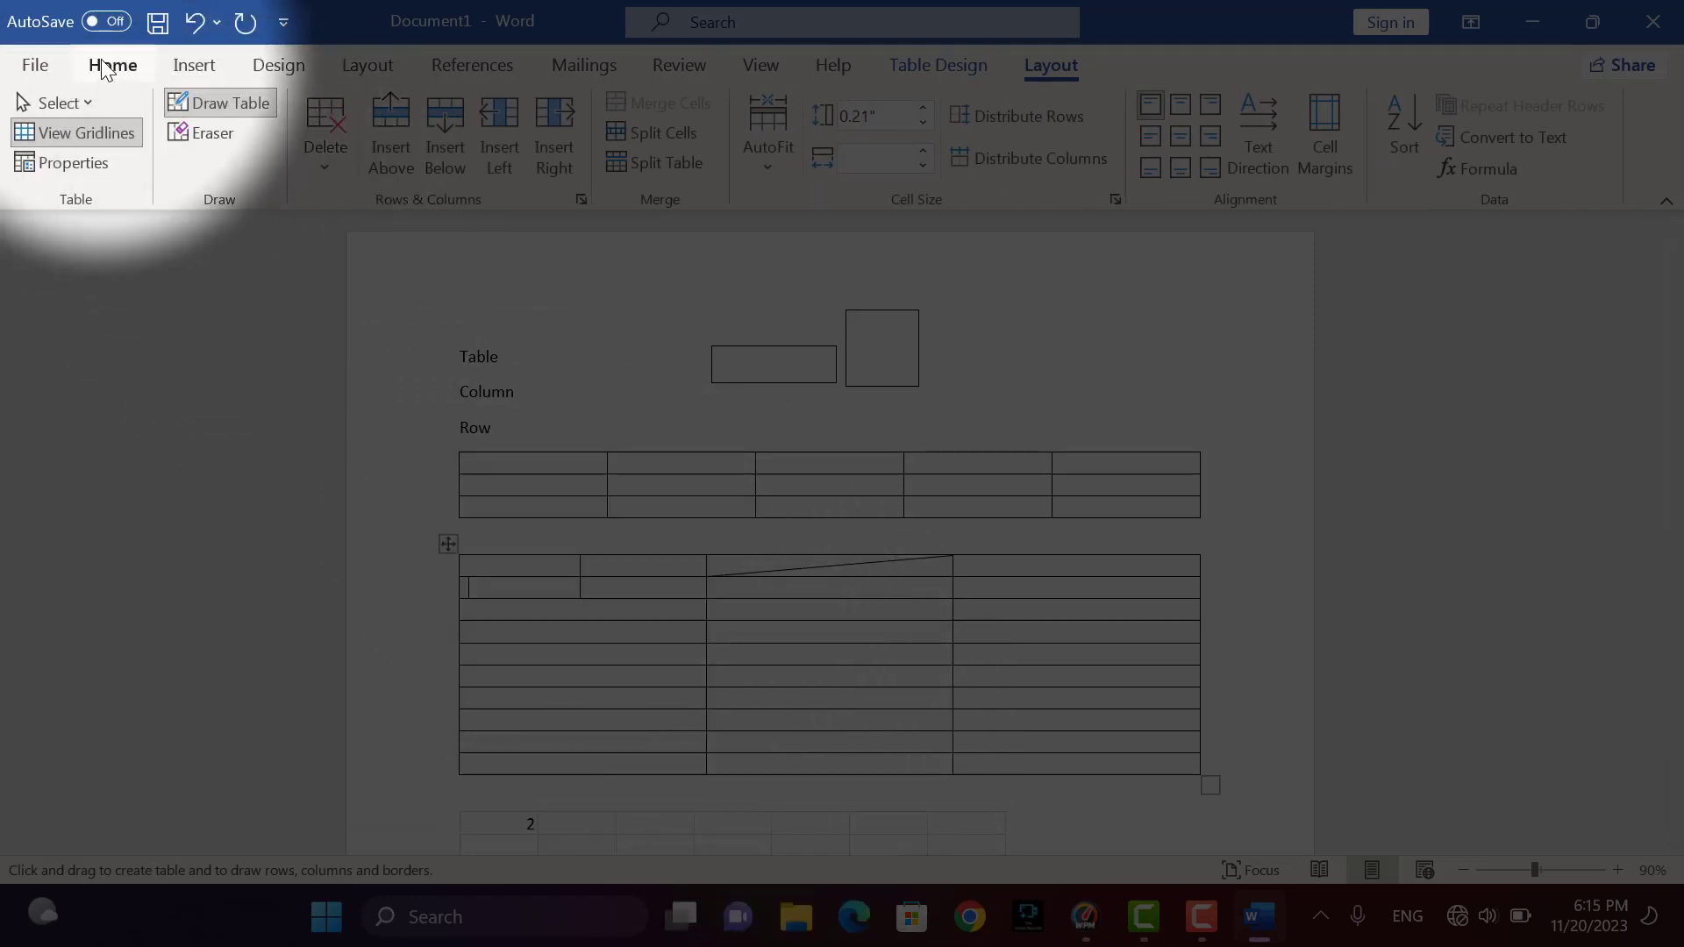
# Step: Review the Insert Table size and AutoFit options and the Quick Tables gallery without inserting anything
pyautogui.click(194, 65)
pyautogui.click(188, 162)
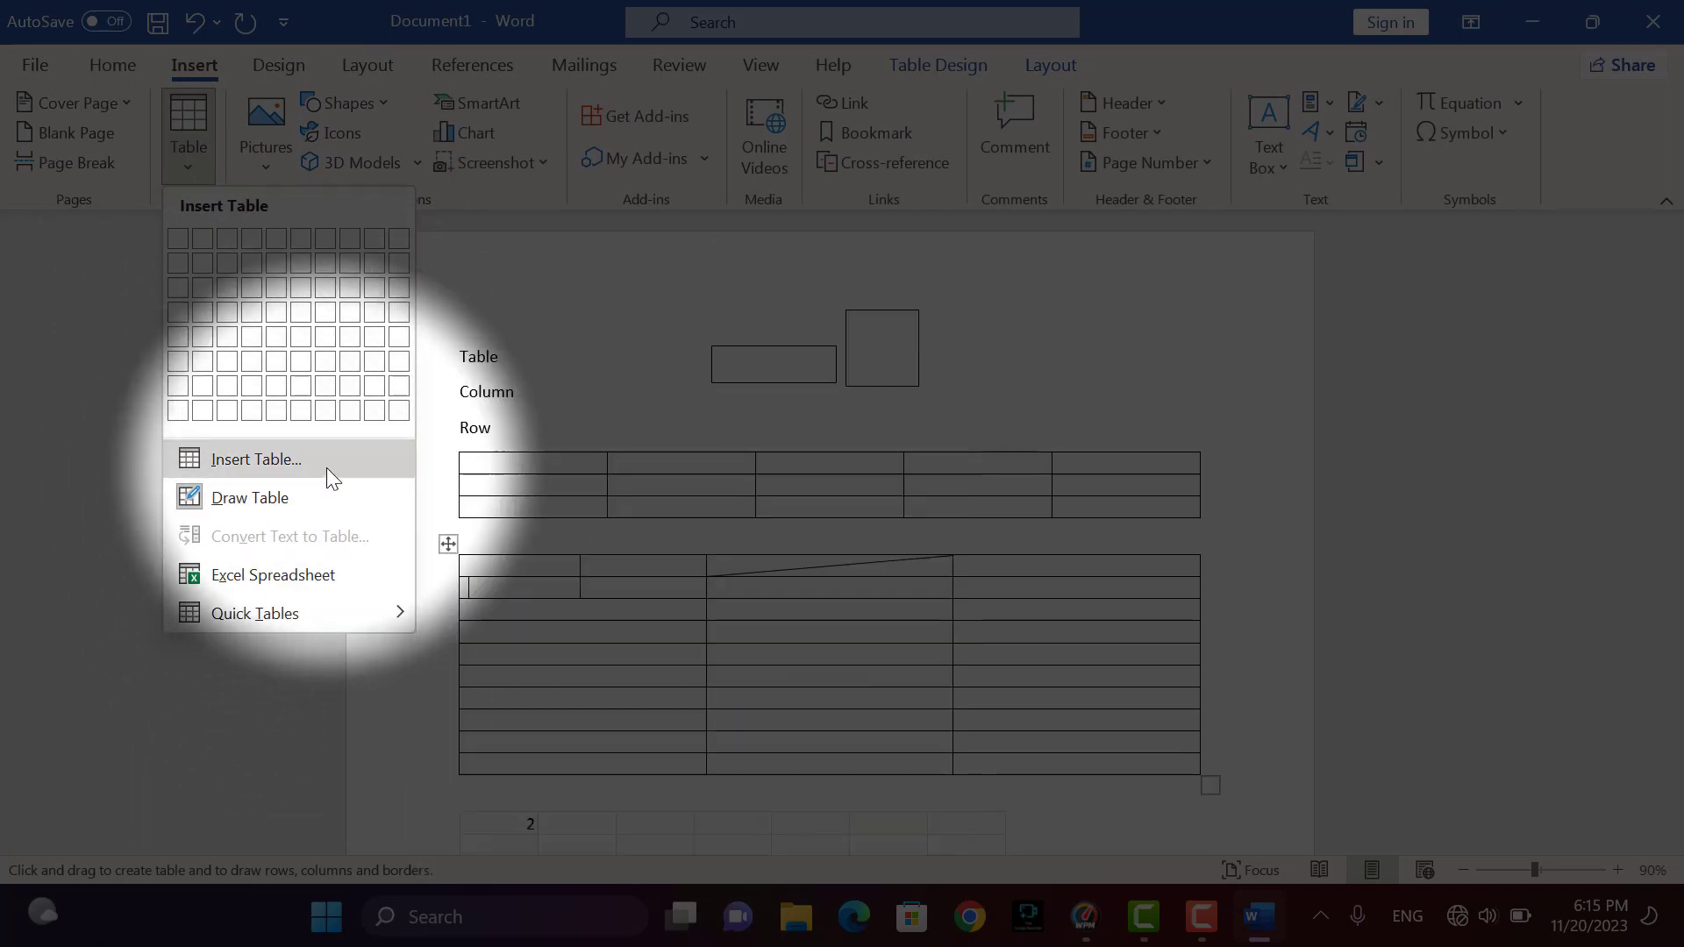
pyautogui.click(326, 468)
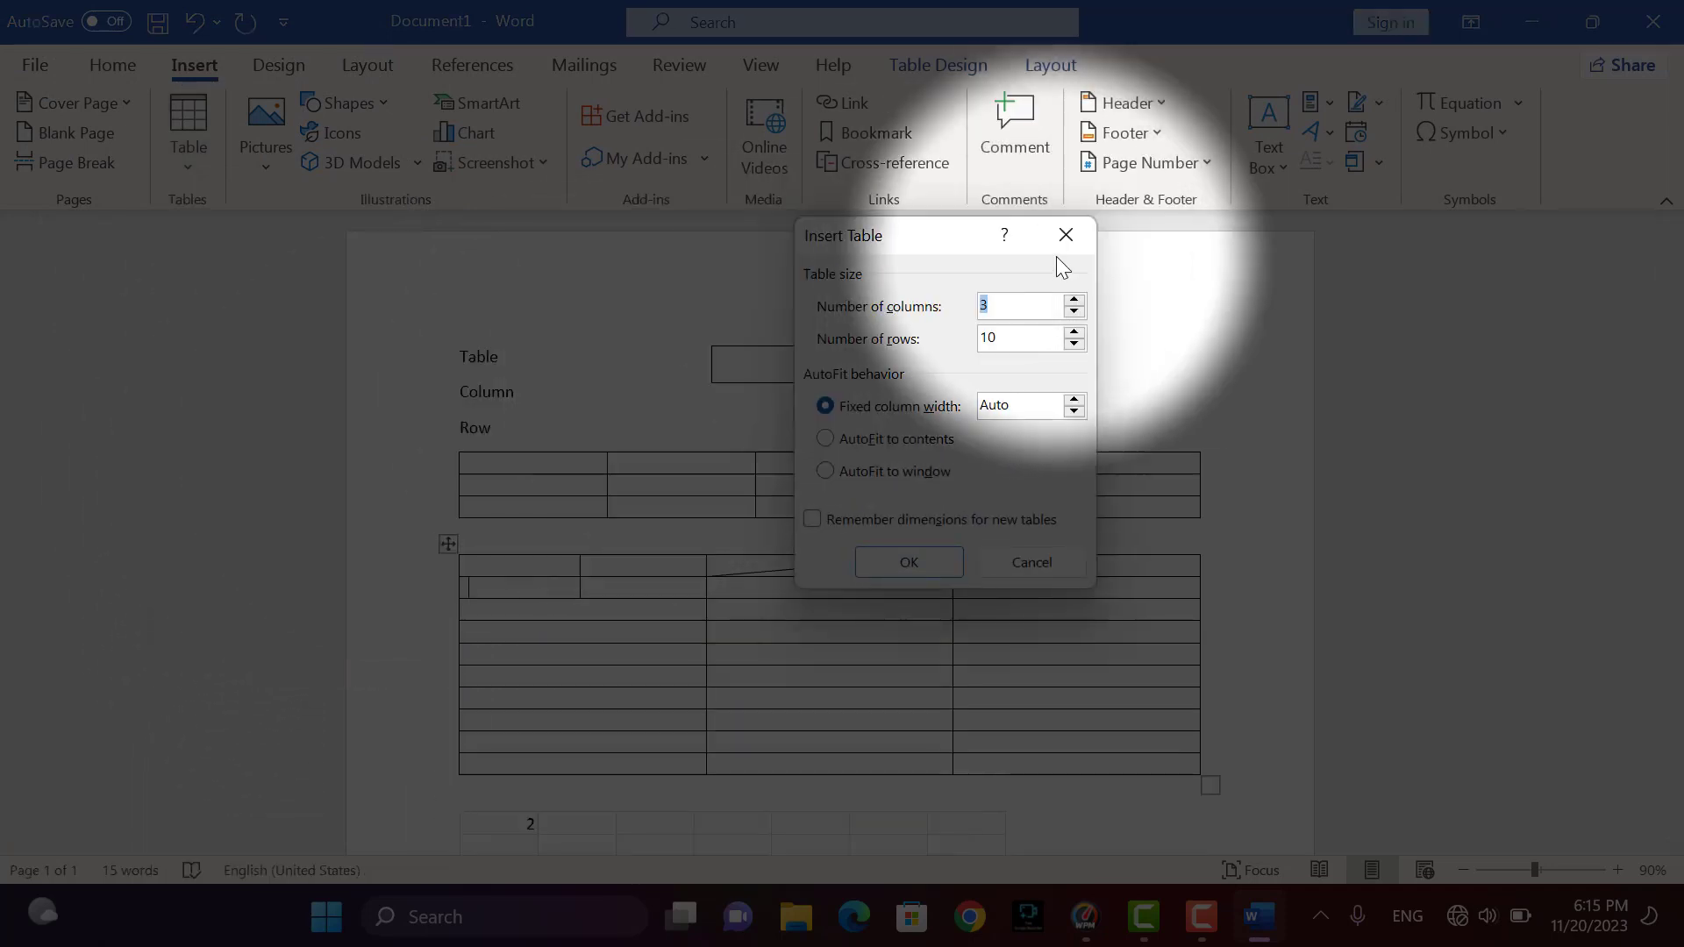
pyautogui.click(1063, 244)
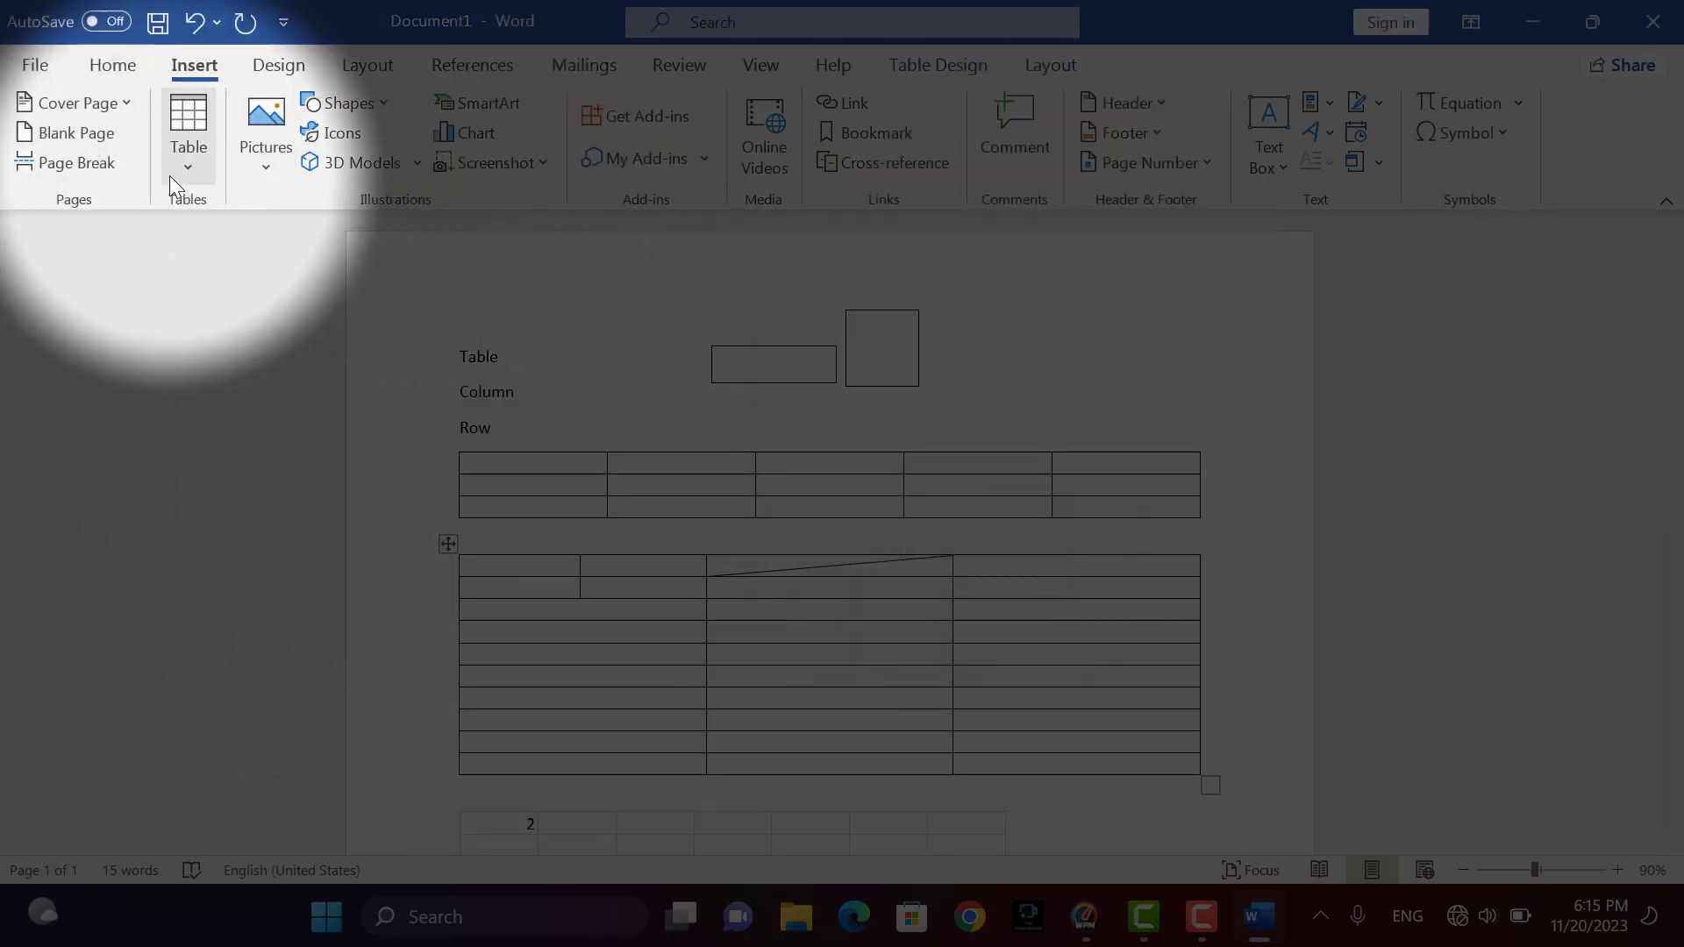
pyautogui.click(170, 175)
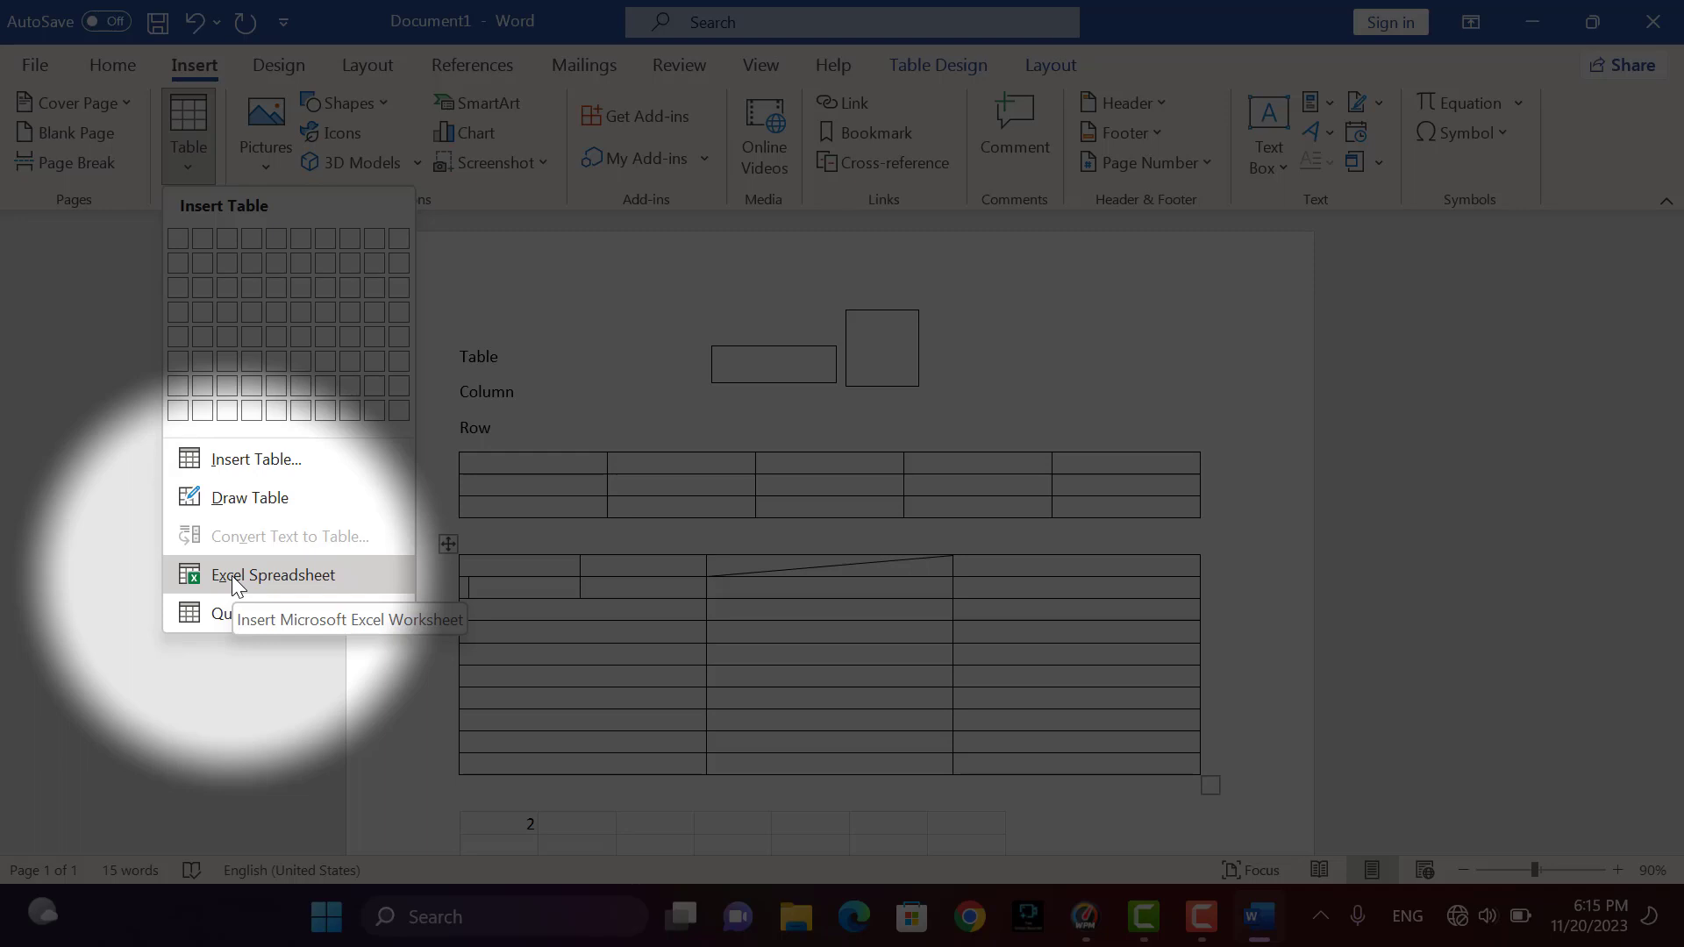
pyautogui.moveTo(226, 611)
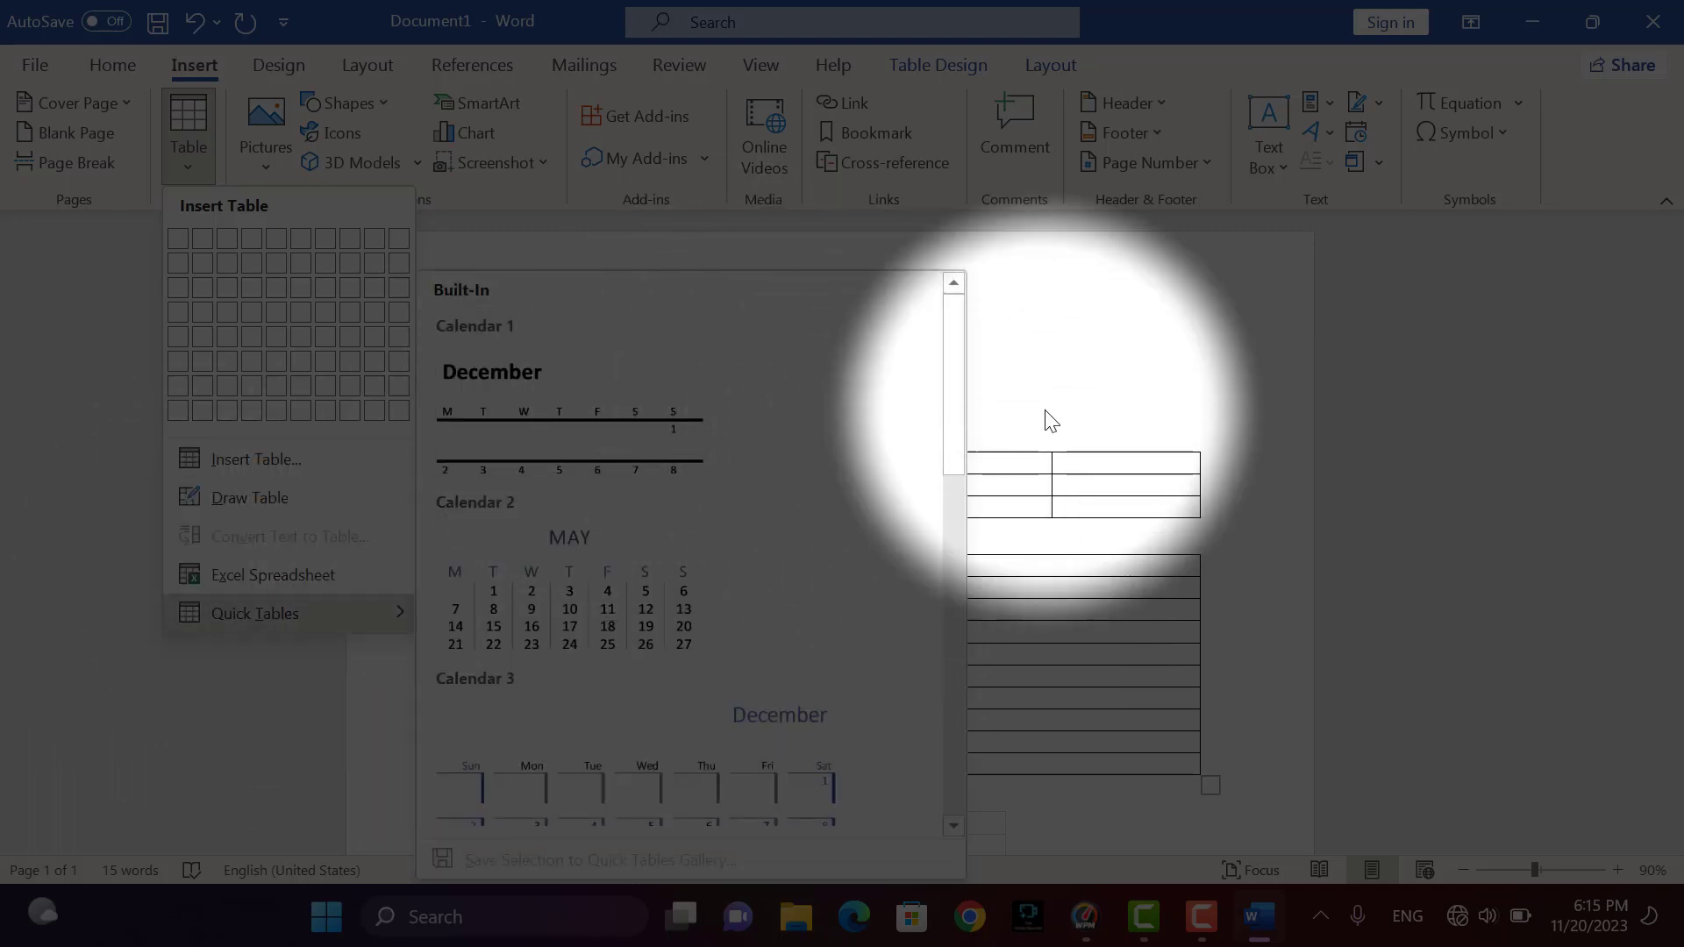
pyautogui.click(1047, 411)
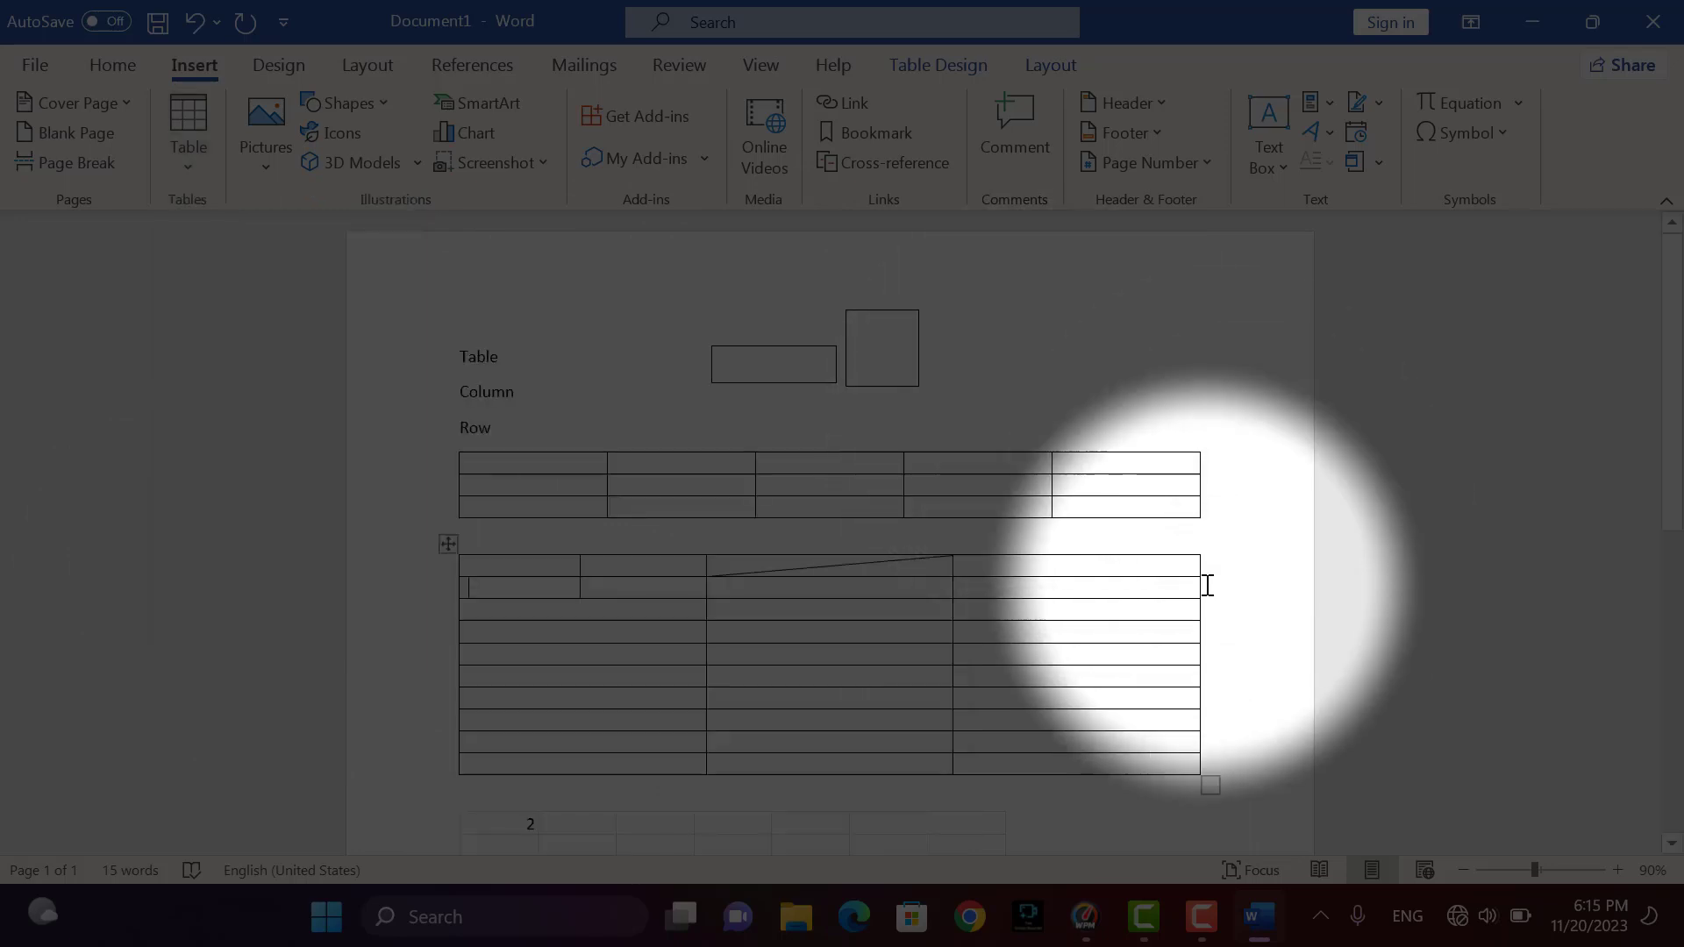
pyautogui.scroll(-10, 1614, 693)
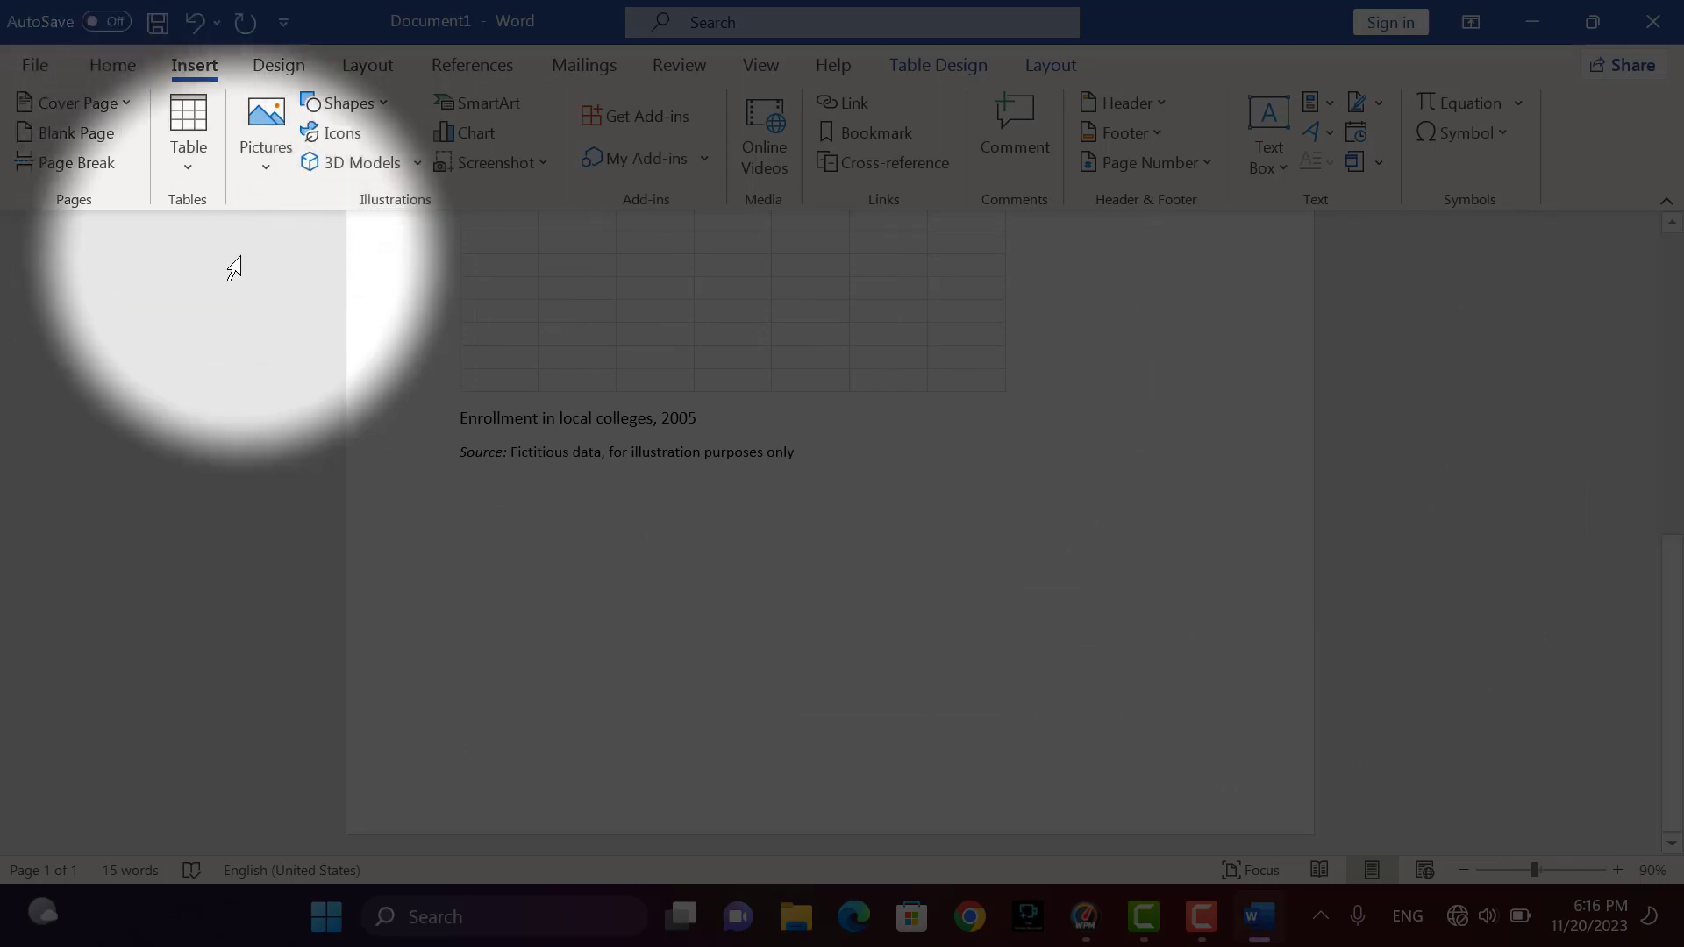
pyautogui.click(793, 531)
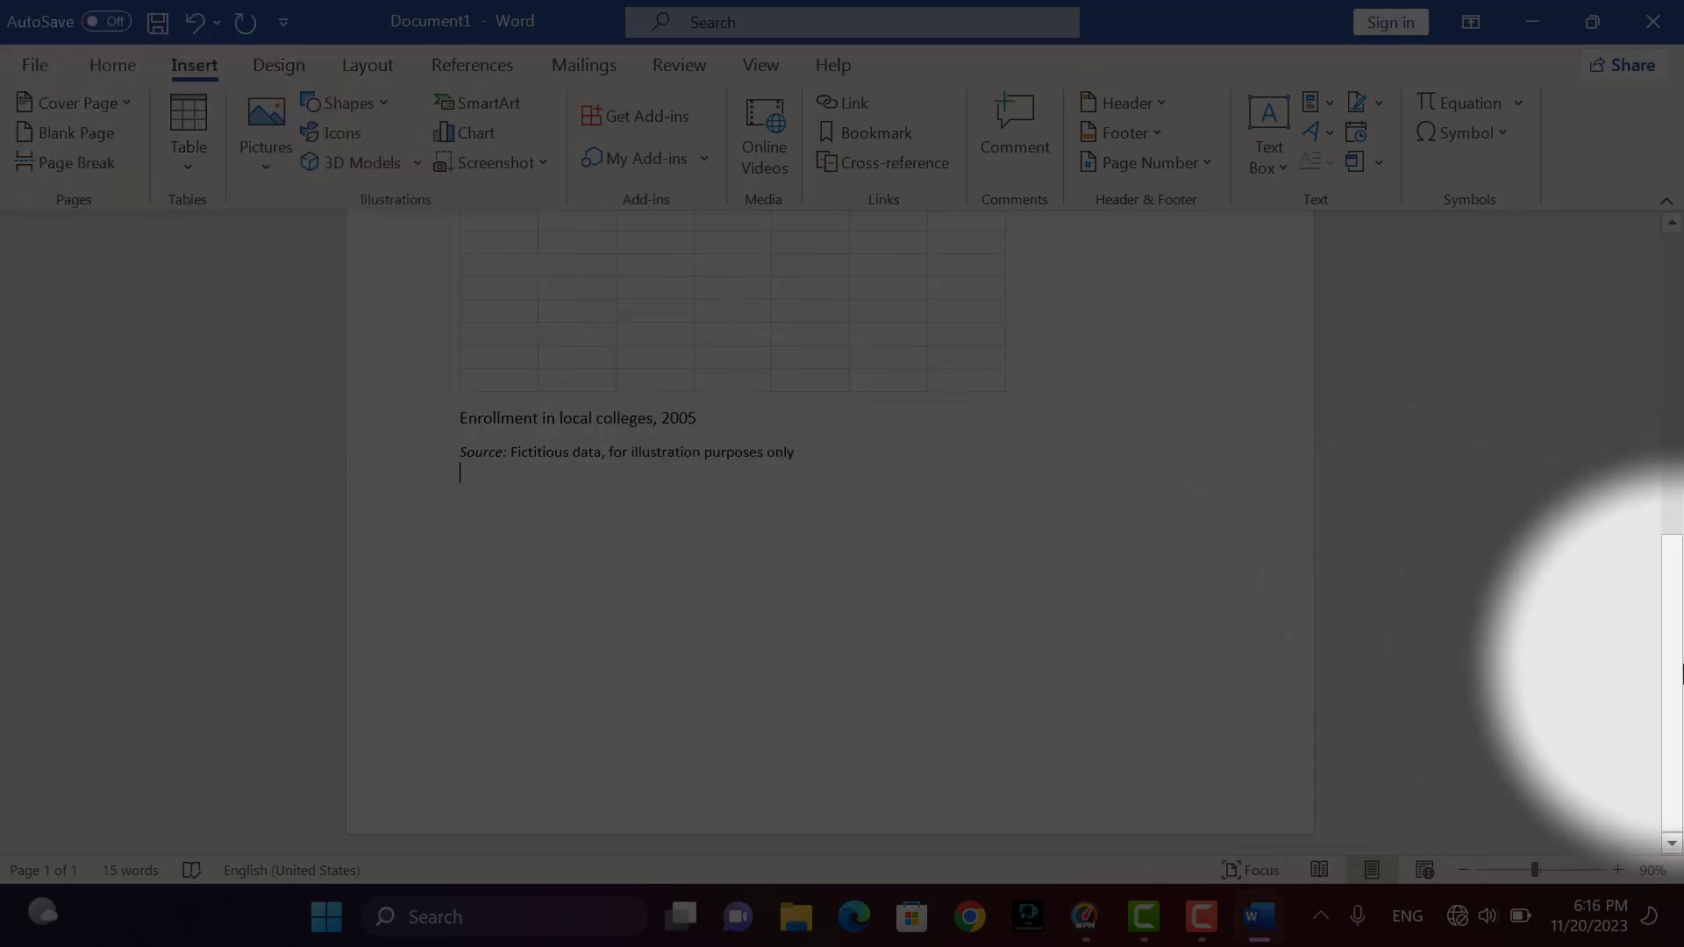
pyautogui.moveTo(1679, 673); pyautogui.dragTo(1590, 326)
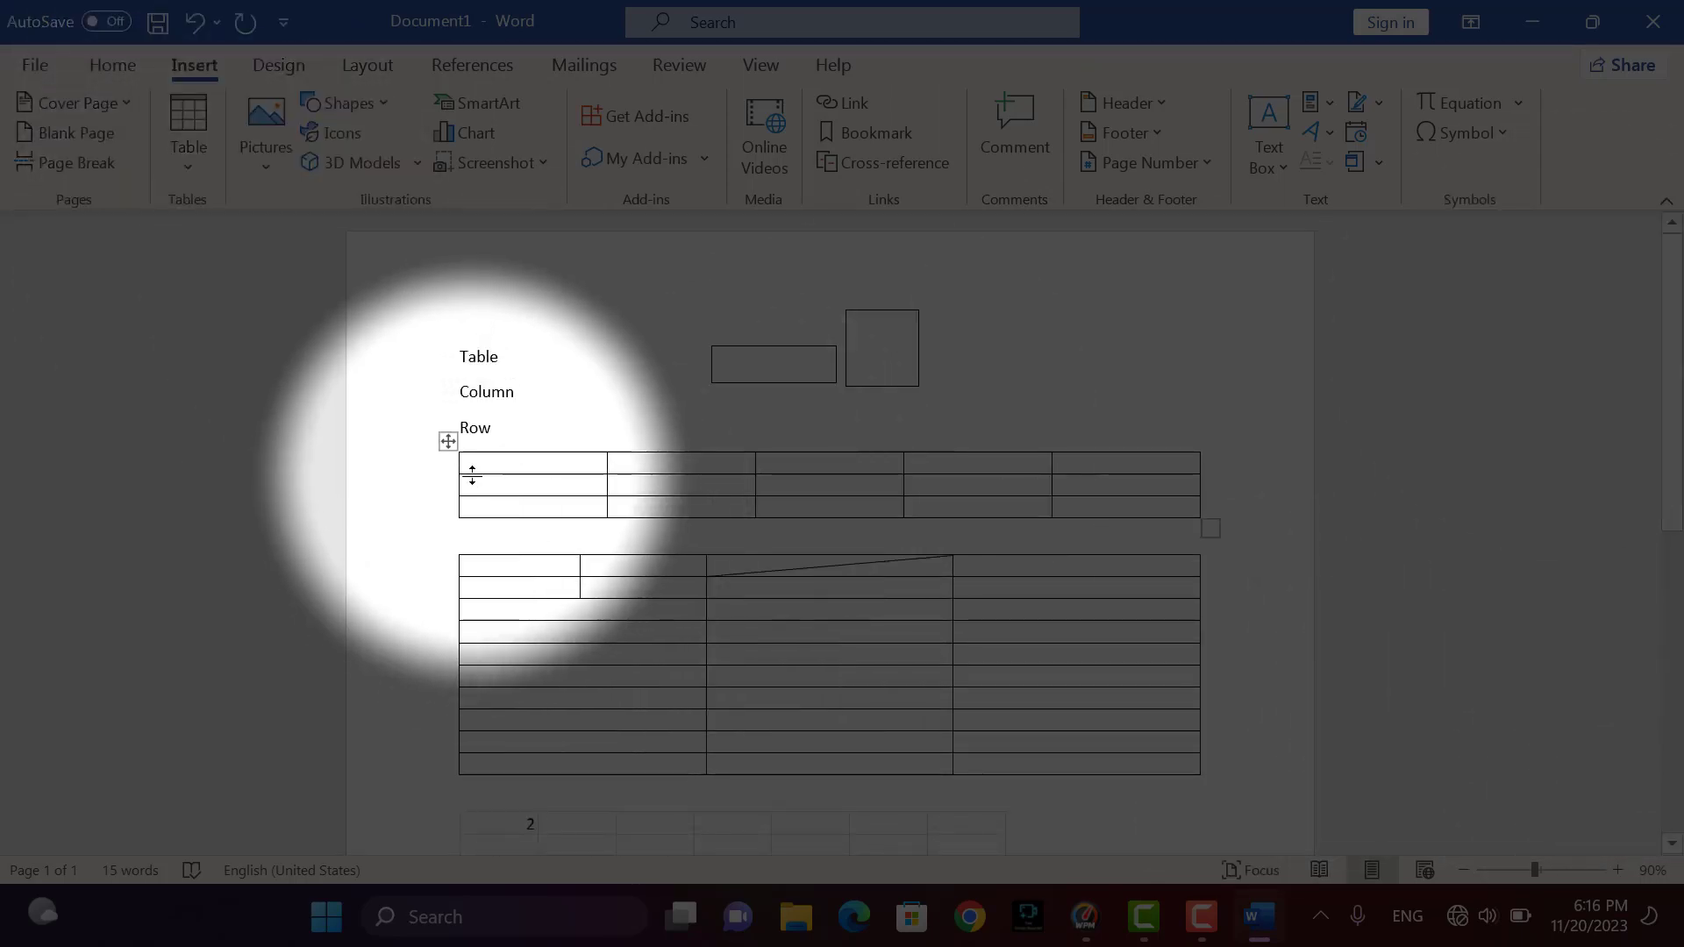